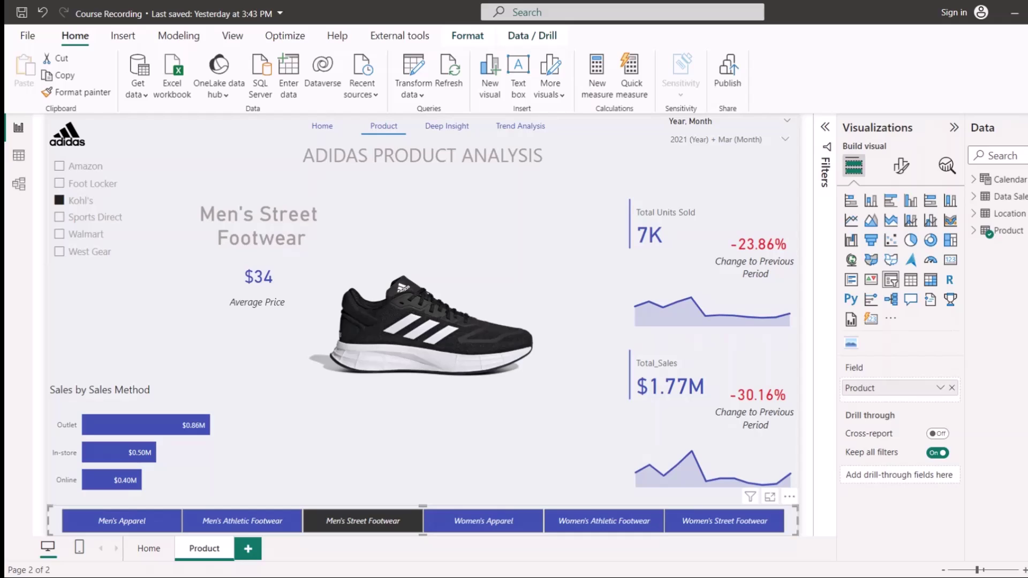
- Duplicate the Product page and rename the copy as Deep Insight
right_click(212, 552)
click(267, 476)
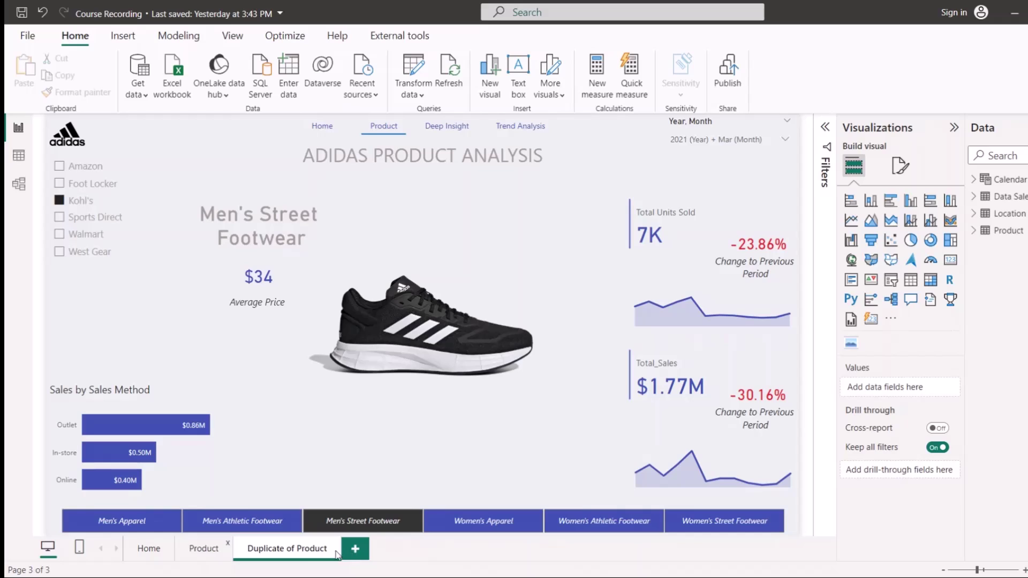
double_click(303, 551)
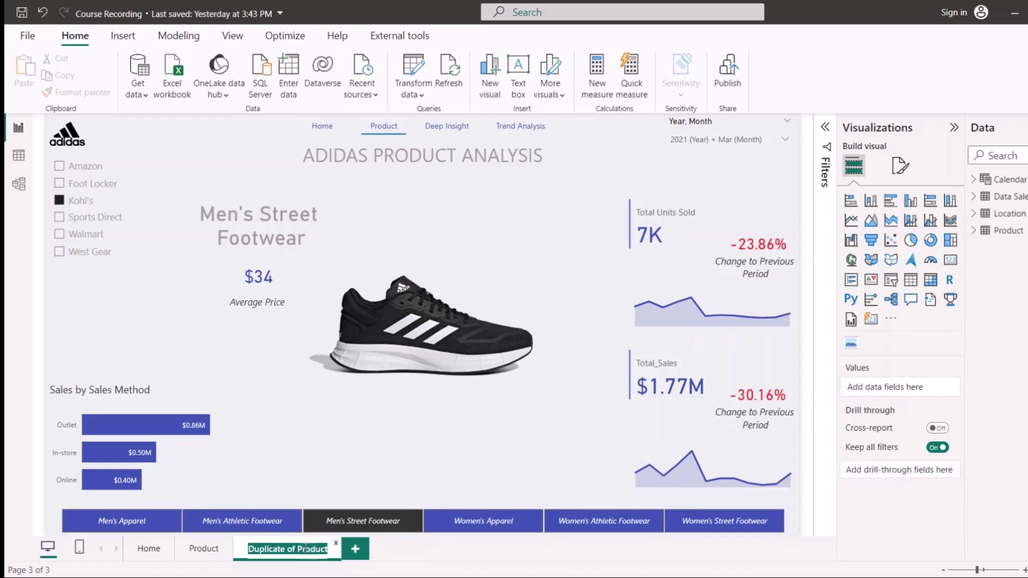
text(Deep I)
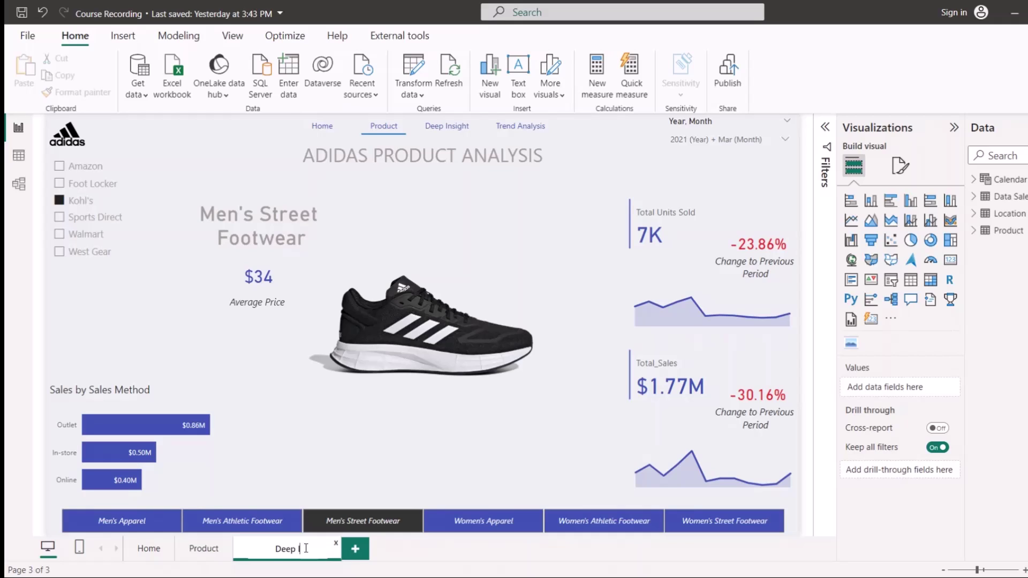
text(nsight)
key(Return)
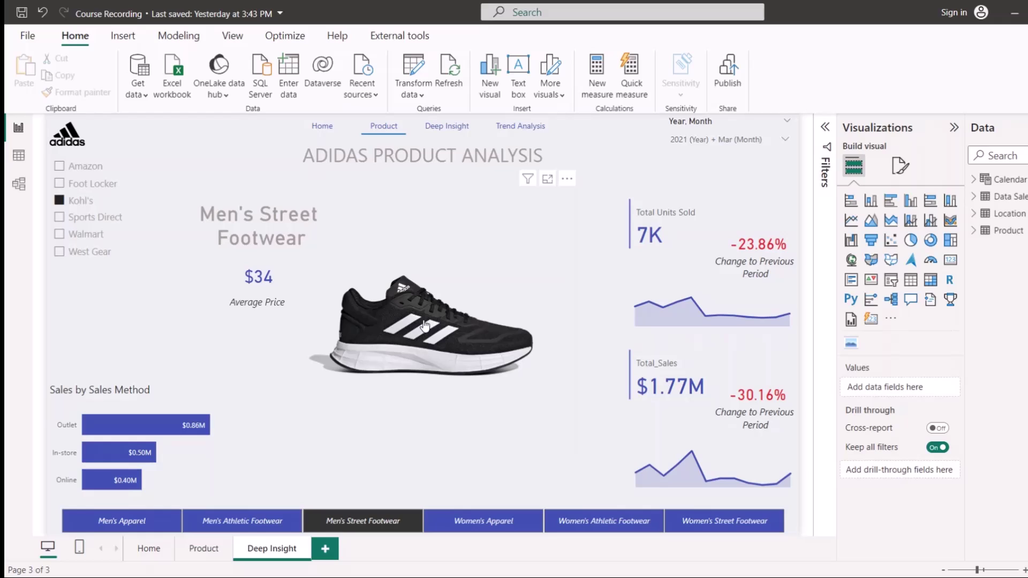
- Delete the shoe product image from the Deep Insight page
click(428, 298)
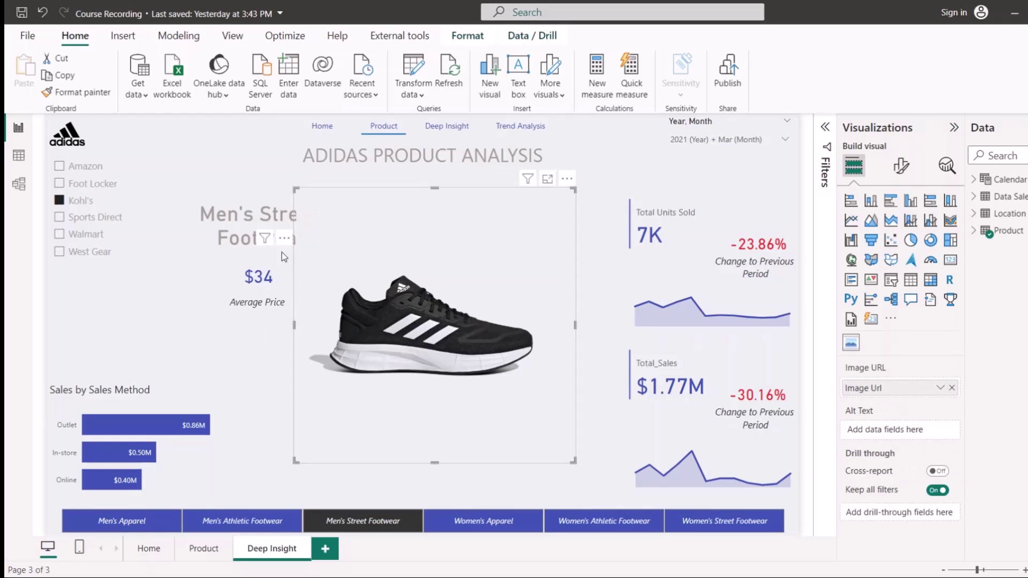
click(578, 242)
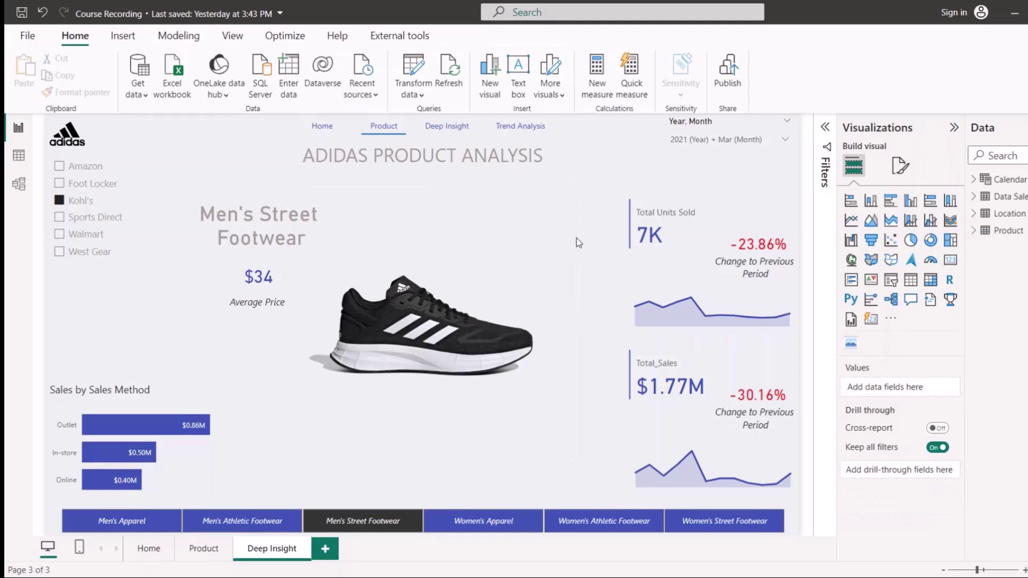
click(554, 251)
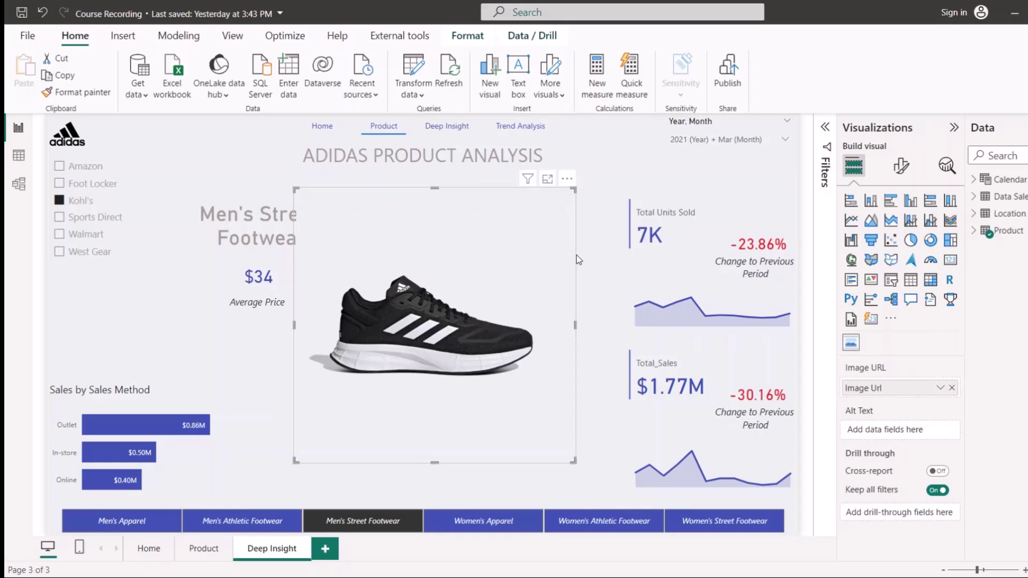
click(577, 259)
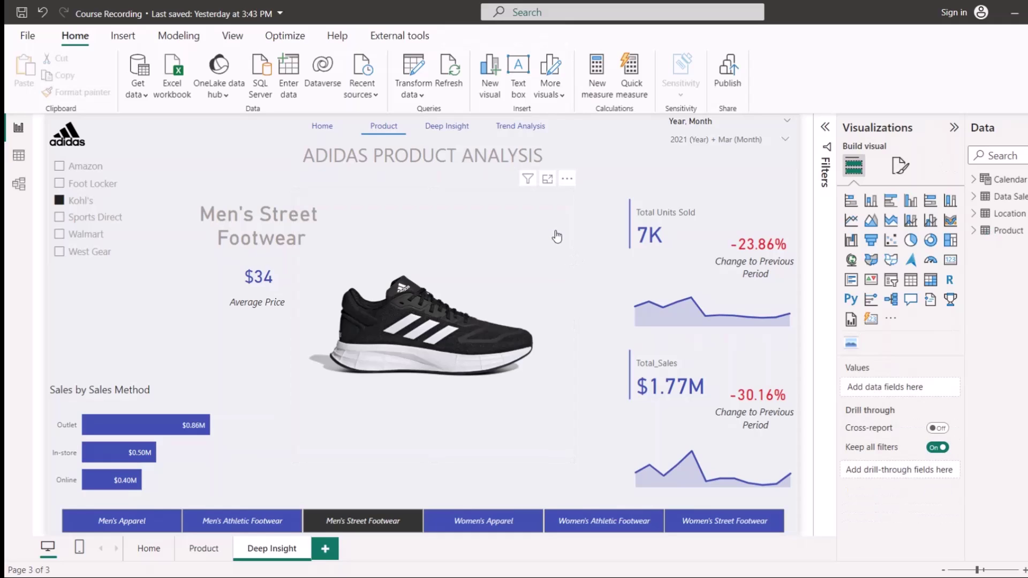
click(574, 243)
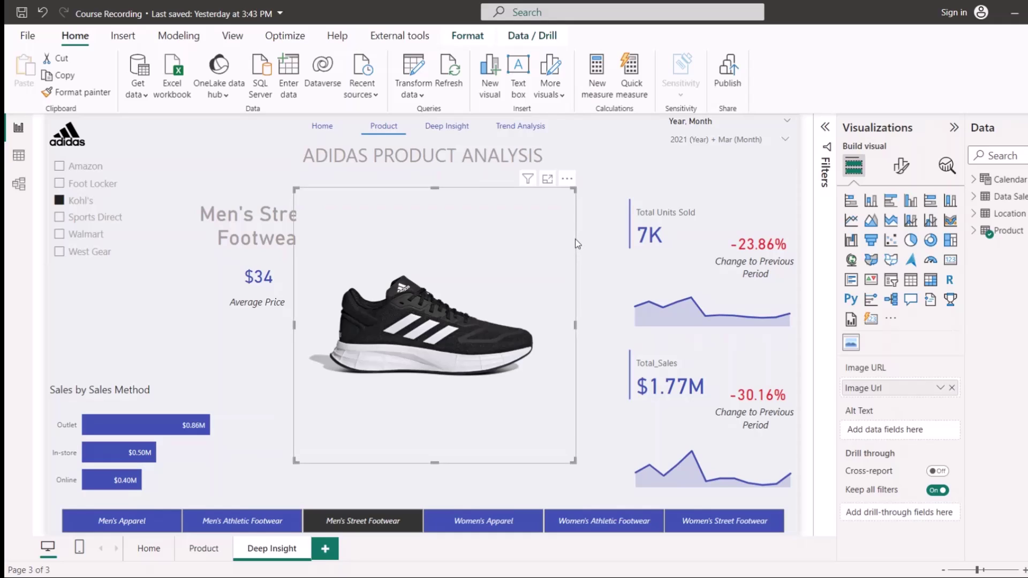
key(Delete)
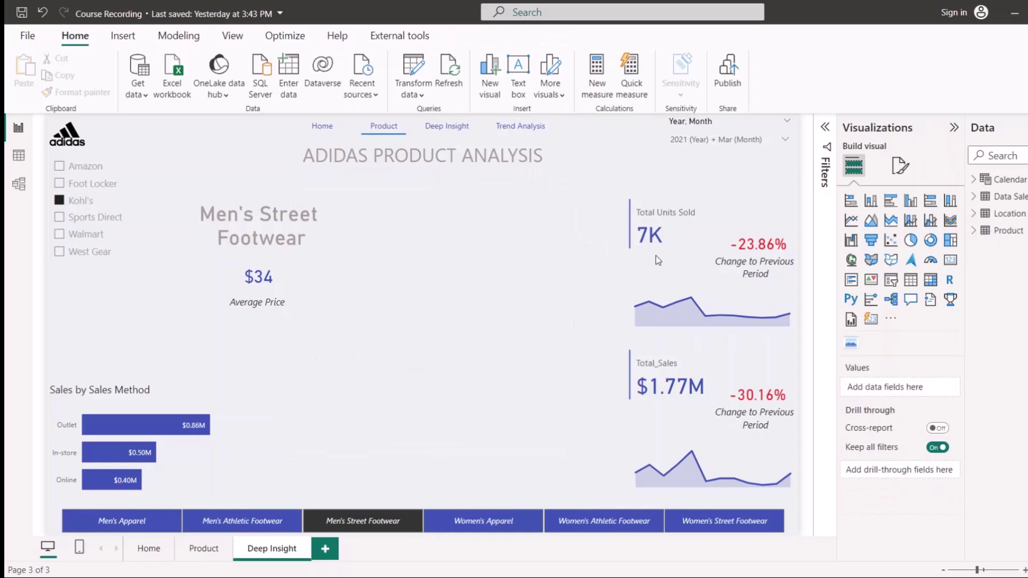
- Delete the units and sales cards with their change values and sparklines, plus the product name and average price
click(678, 231)
key(Delete)
click(262, 274)
key(Delete)
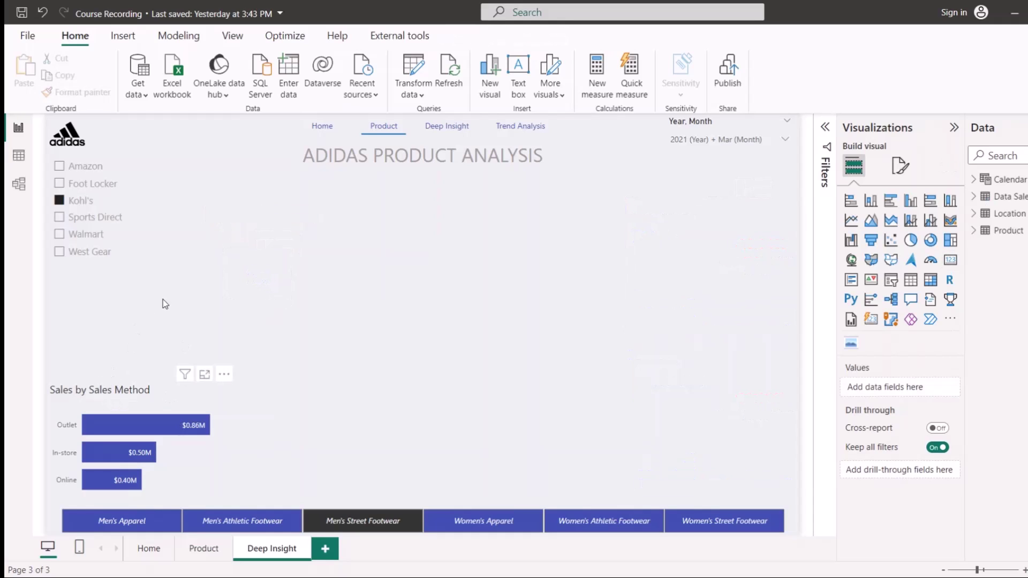
- Move the Sales by Sales Method chart up below the retailer slicer and clear the slicer's selection
drag(163, 304, 177, 351)
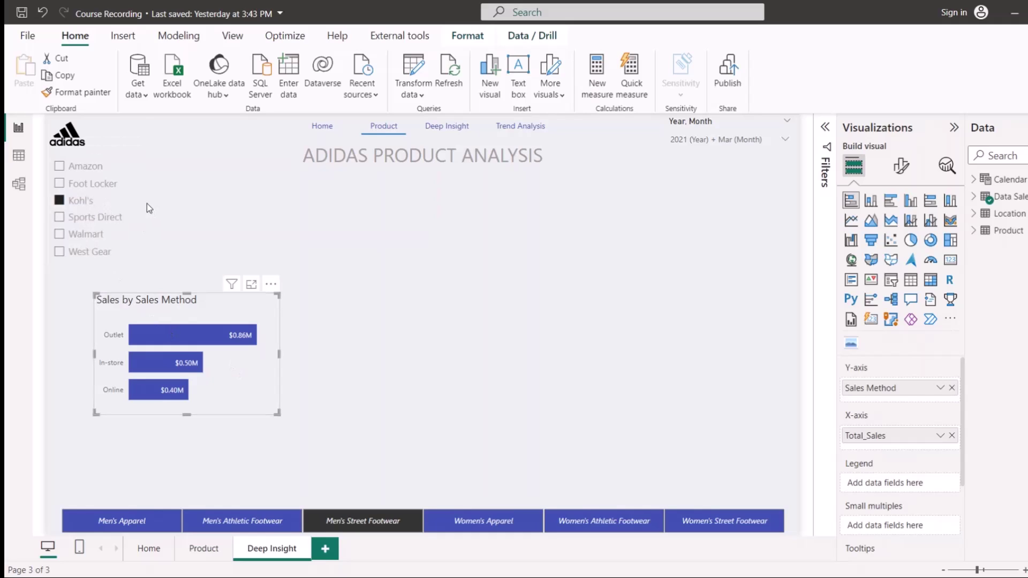
click(131, 185)
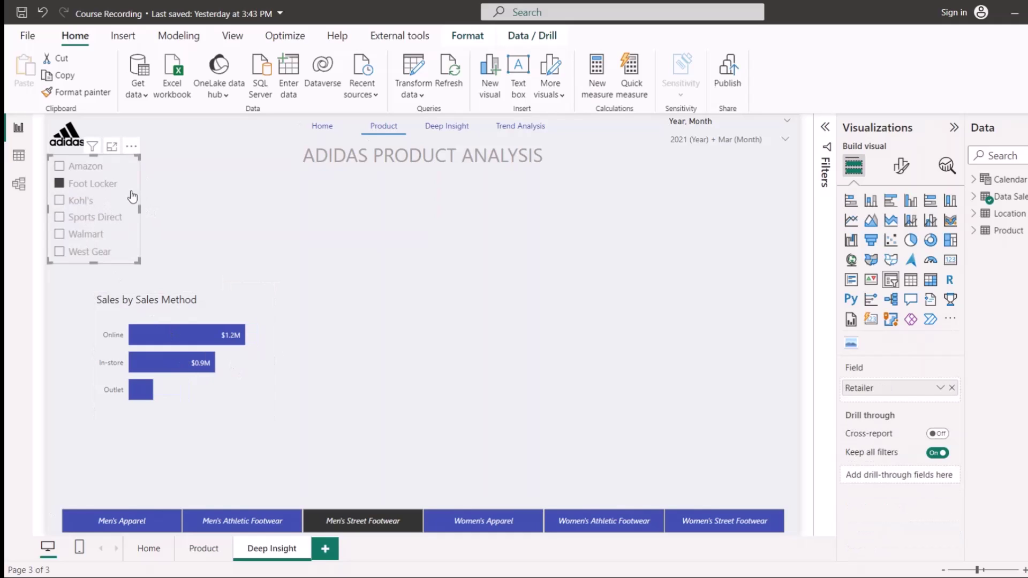
click(90, 184)
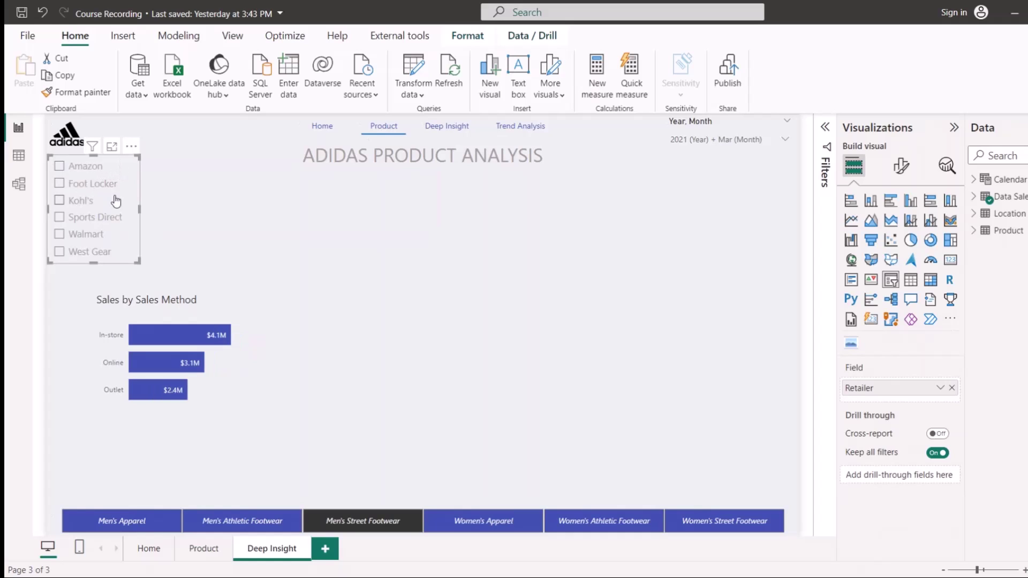
- Replace the Retailer field in the slicer with Sales Method from the Data Sales table, and dismiss the Calendar formula
click(979, 187)
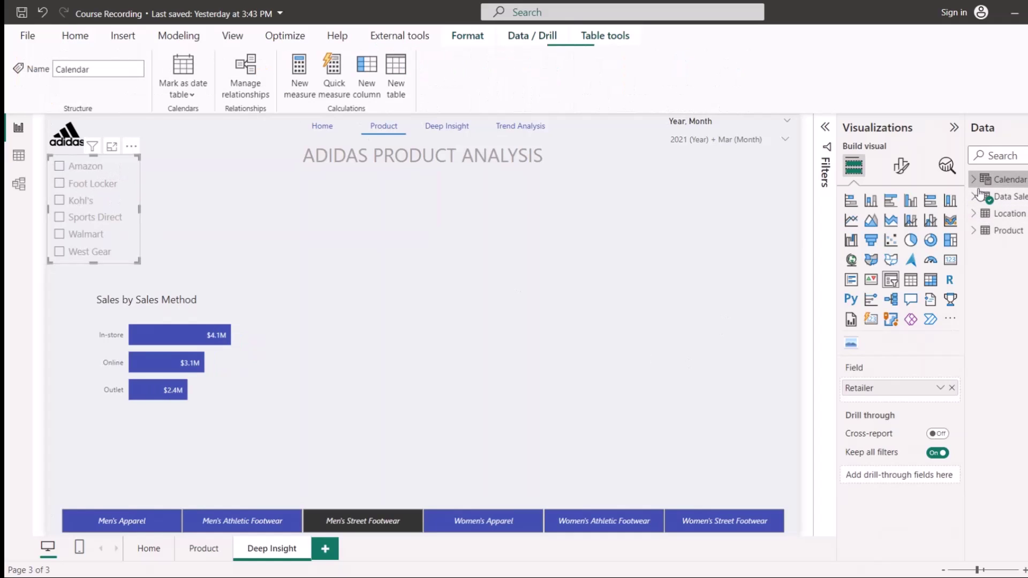
click(974, 197)
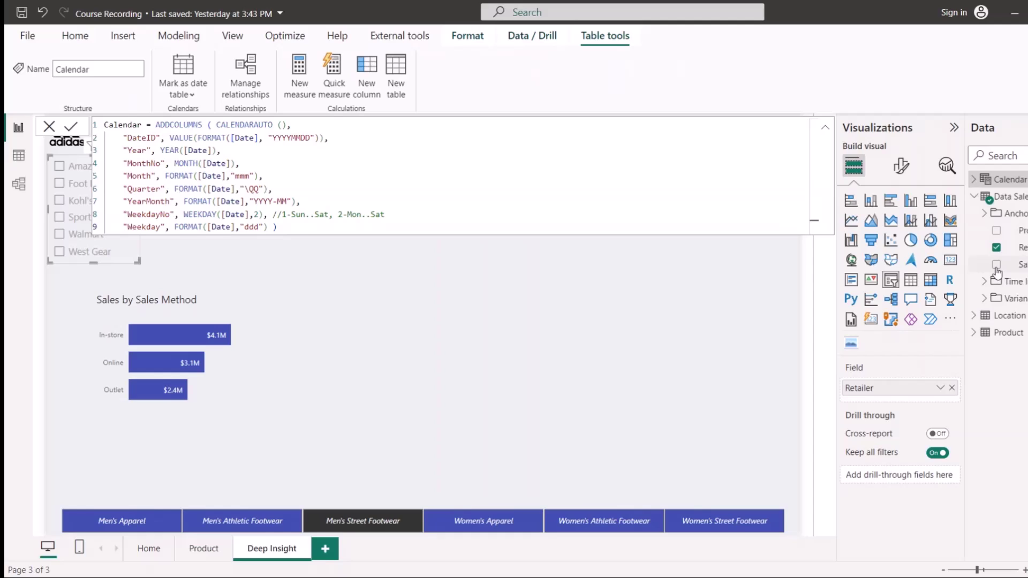
drag(996, 270, 934, 400)
click(952, 388)
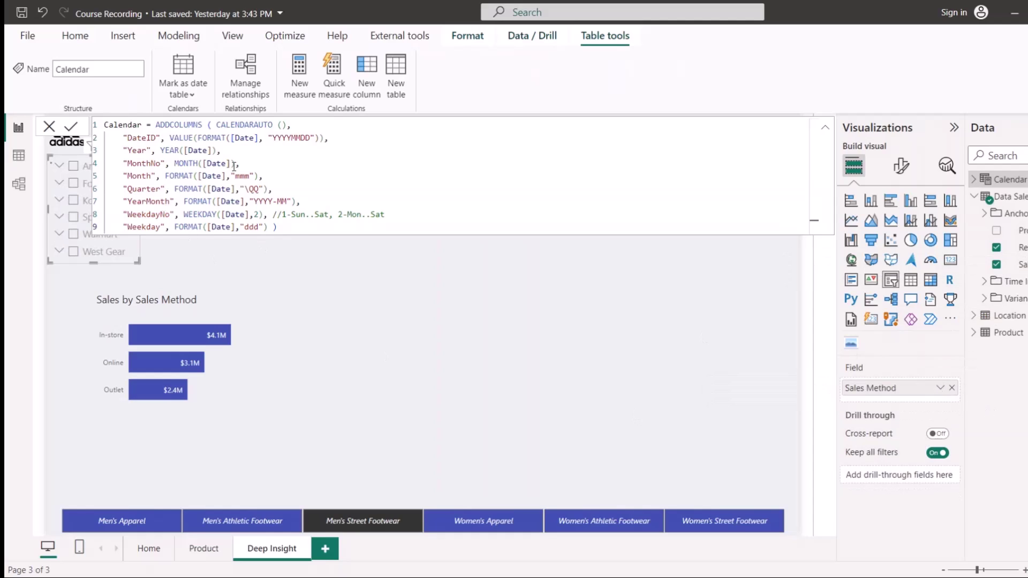
click(50, 127)
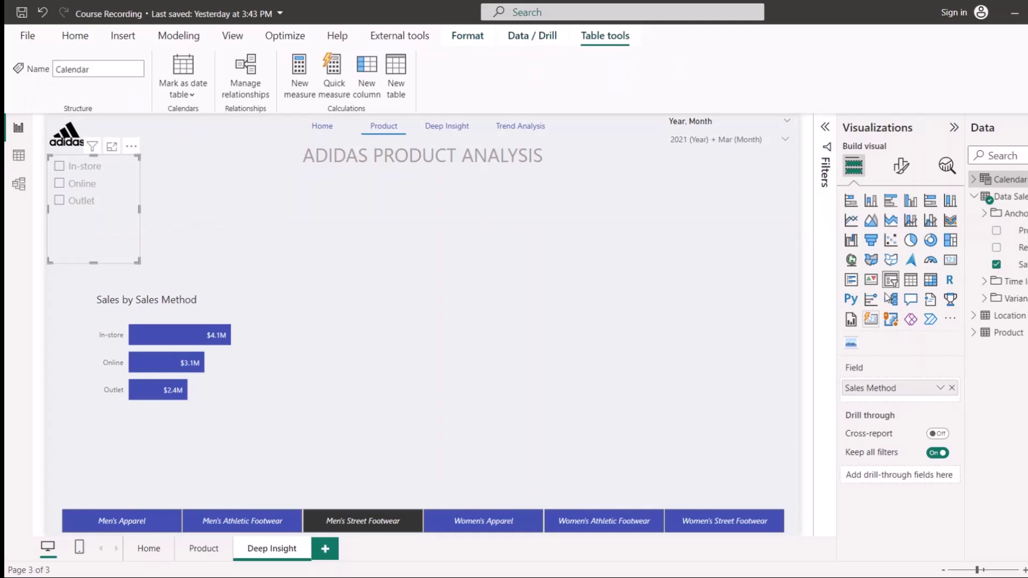
- Turn on the slicer header for the Sales Method slicer
click(900, 166)
click(898, 229)
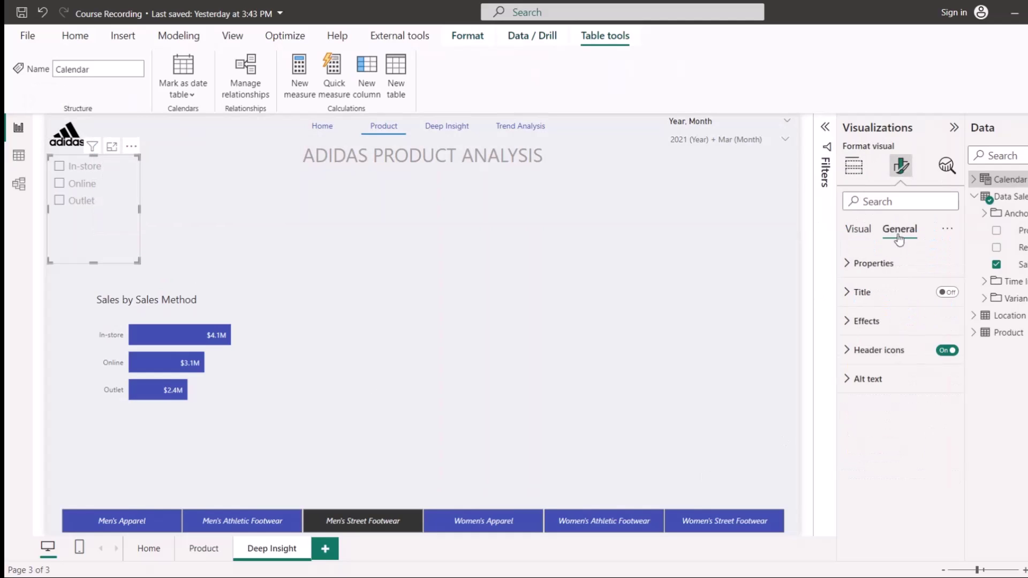
click(949, 292)
click(948, 292)
click(857, 229)
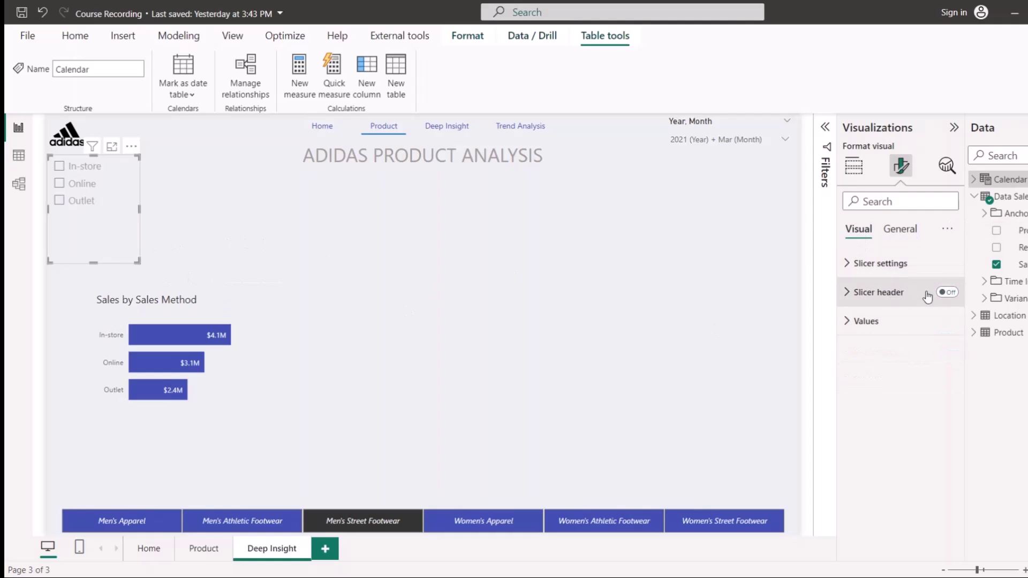
click(945, 293)
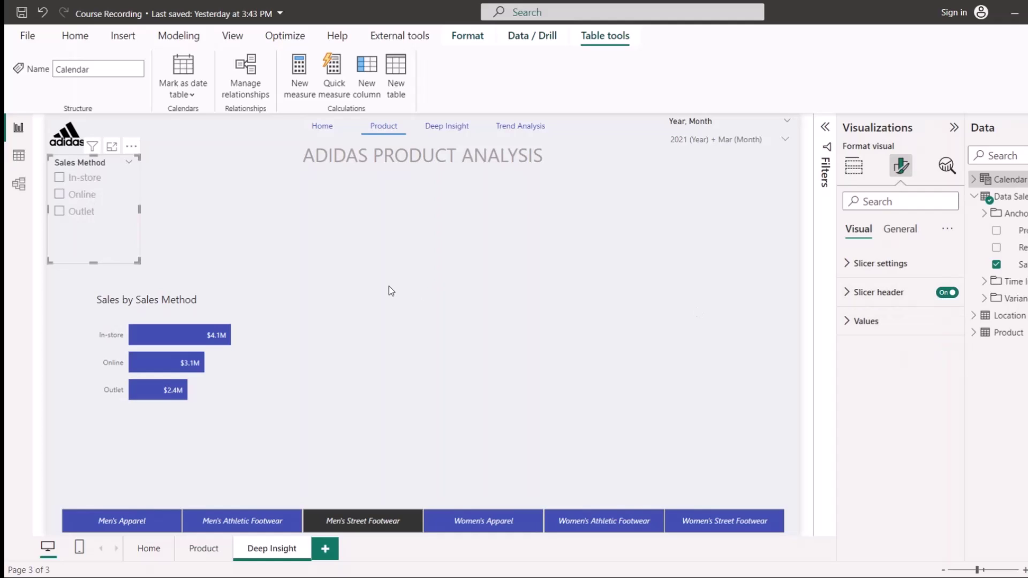
- Shorten the Sales Method slicer to fit its three options and align the Sales by Sales Method chart beneath it
drag(94, 263, 99, 223)
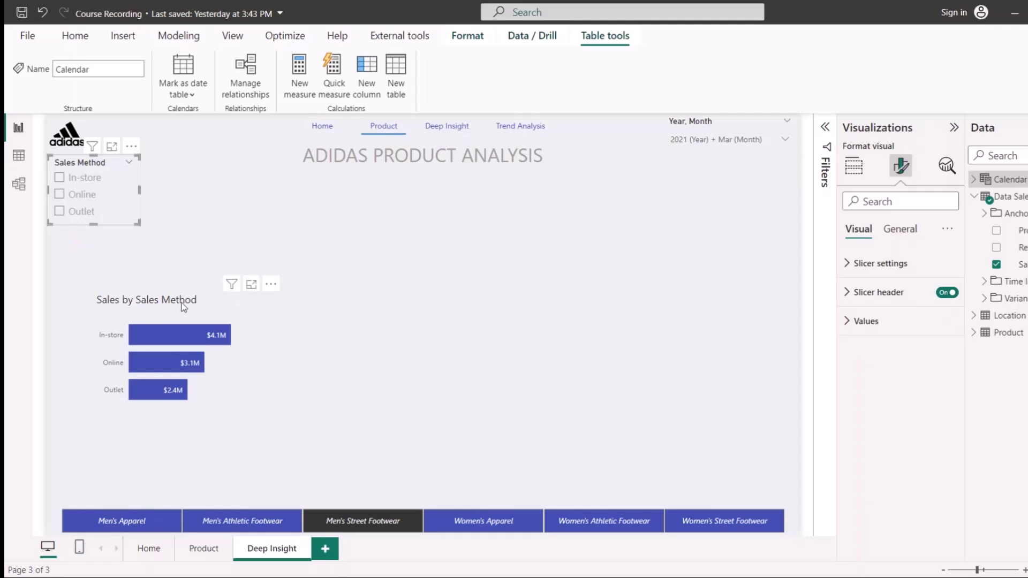
drag(181, 303, 113, 321)
click(497, 306)
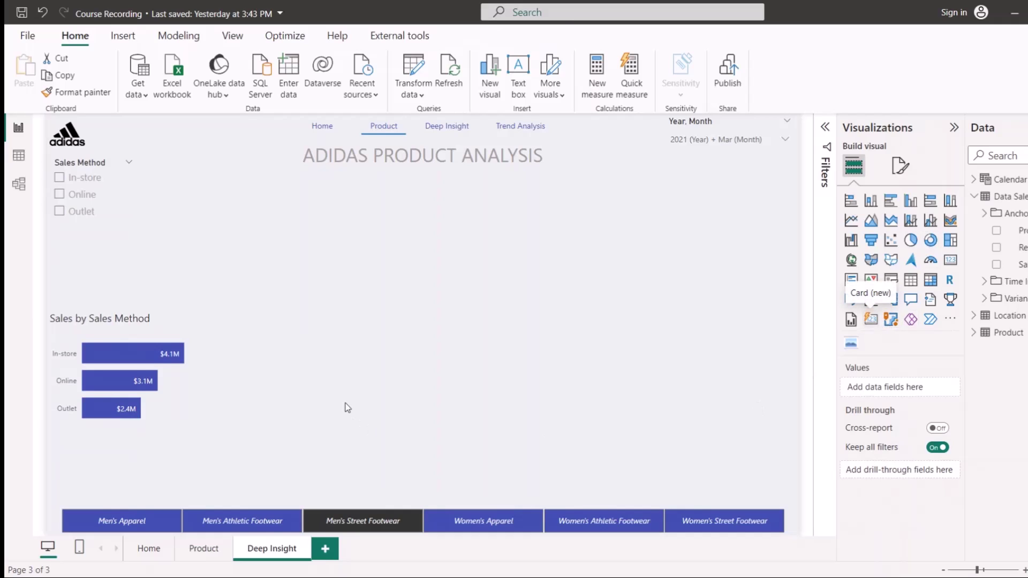
- Add a Card (new) visual showing Total_Sales in the middle of the page and enlarge it until the full value fits
click(871, 319)
drag(194, 284, 336, 280)
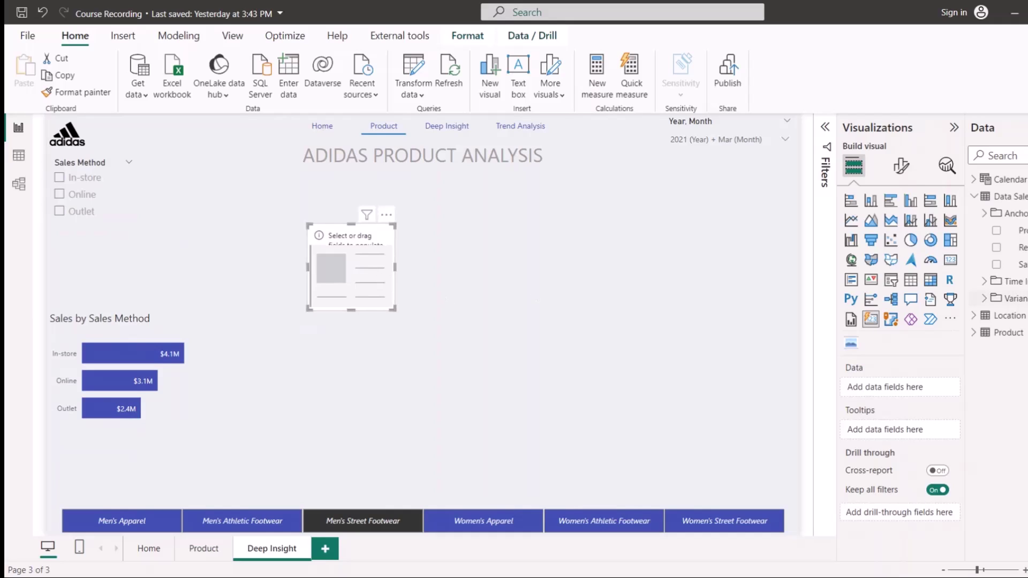
click(984, 213)
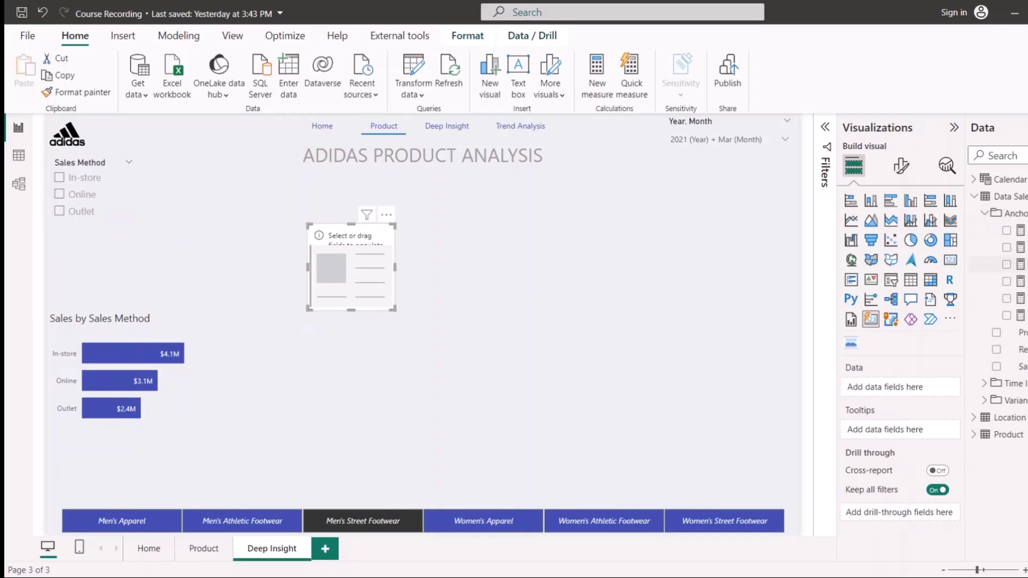
click(1006, 298)
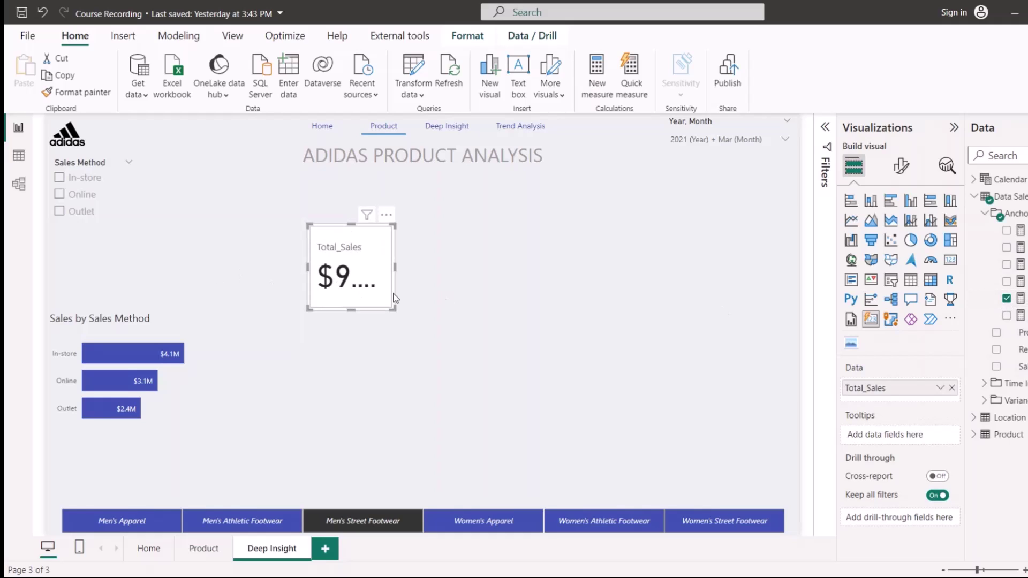
drag(393, 306, 529, 322)
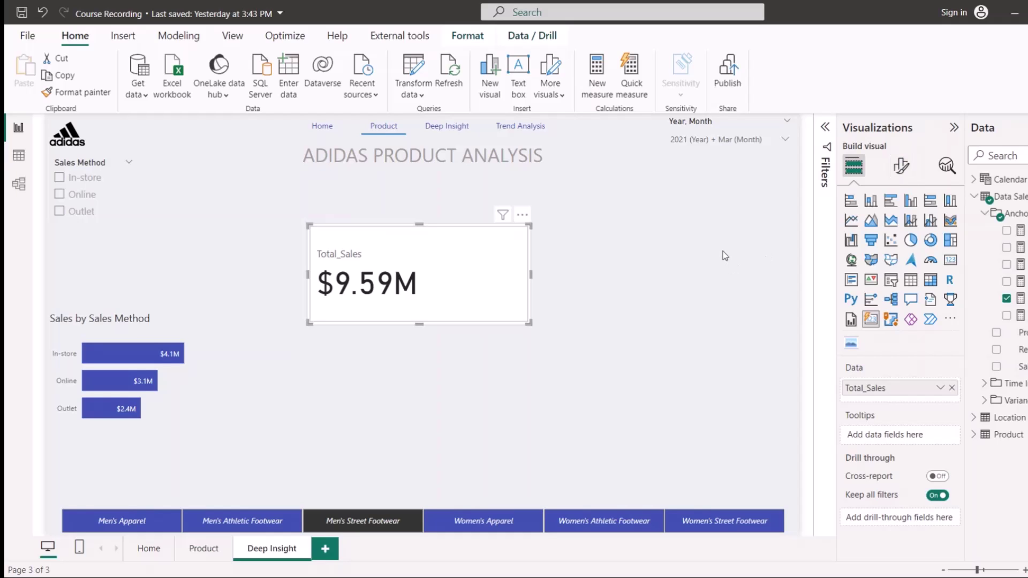
- Set the Total_Sales card's callout value color to the recently used purple-blue
click(901, 166)
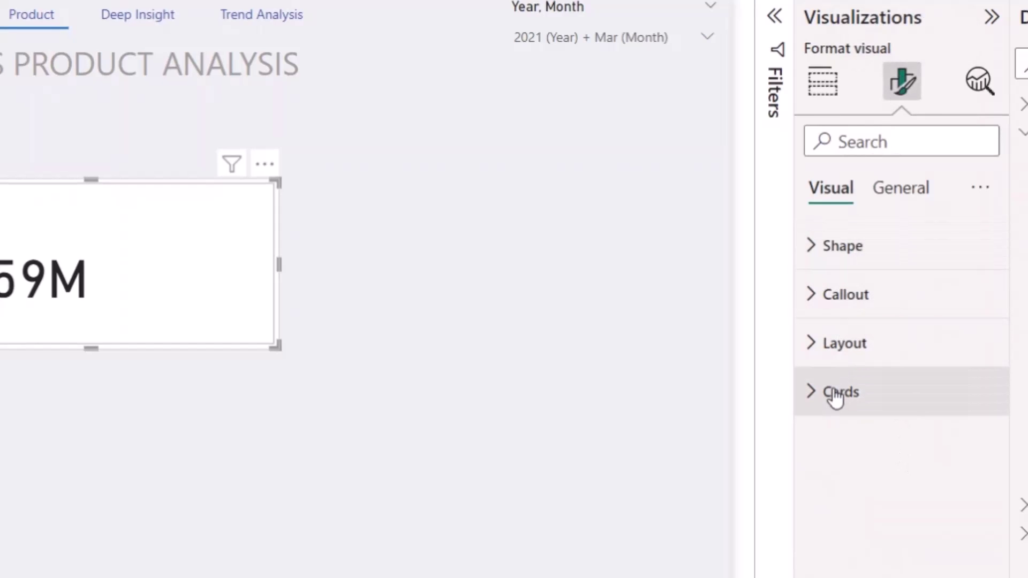
click(831, 311)
scroll(911, 518, down, 2)
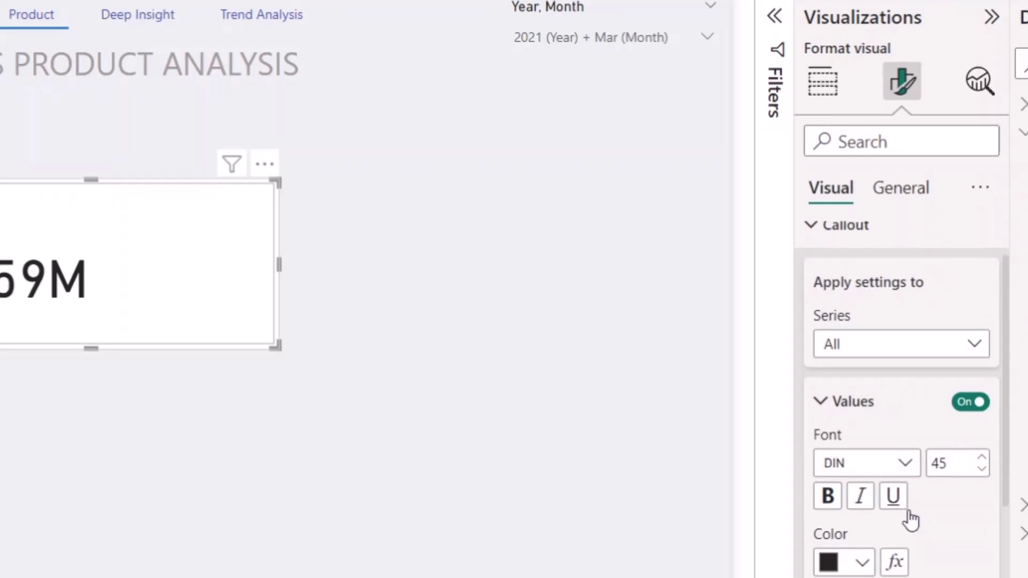
click(861, 555)
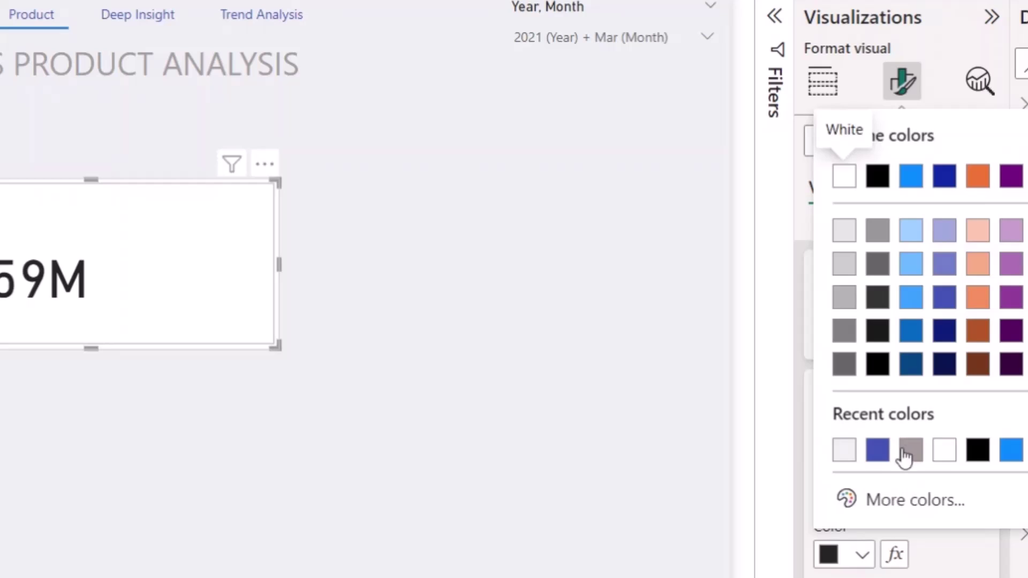
click(878, 451)
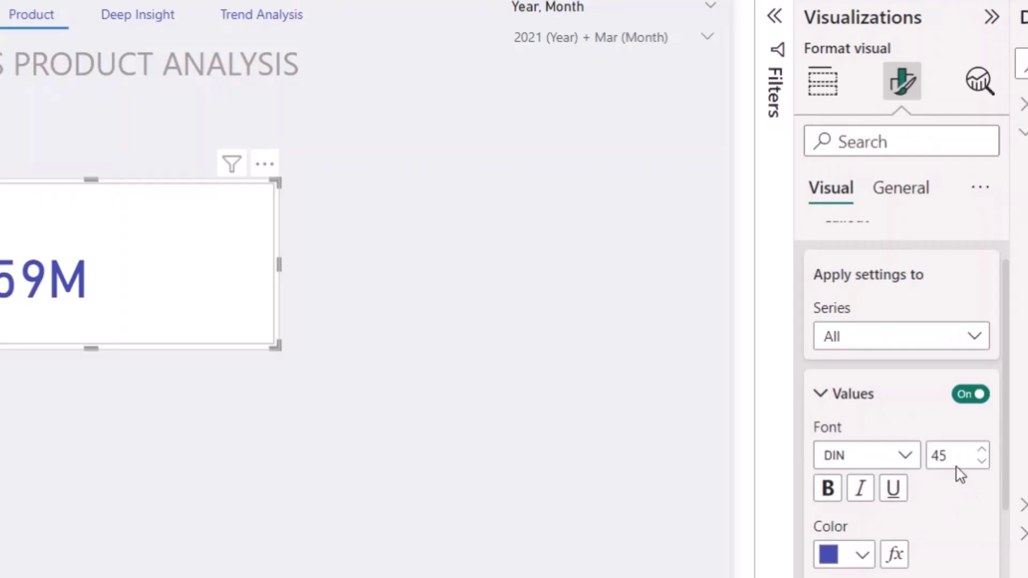
- Reduce the font size of the Total_Sales card's callout value to about 25
click(982, 461)
click(981, 461)
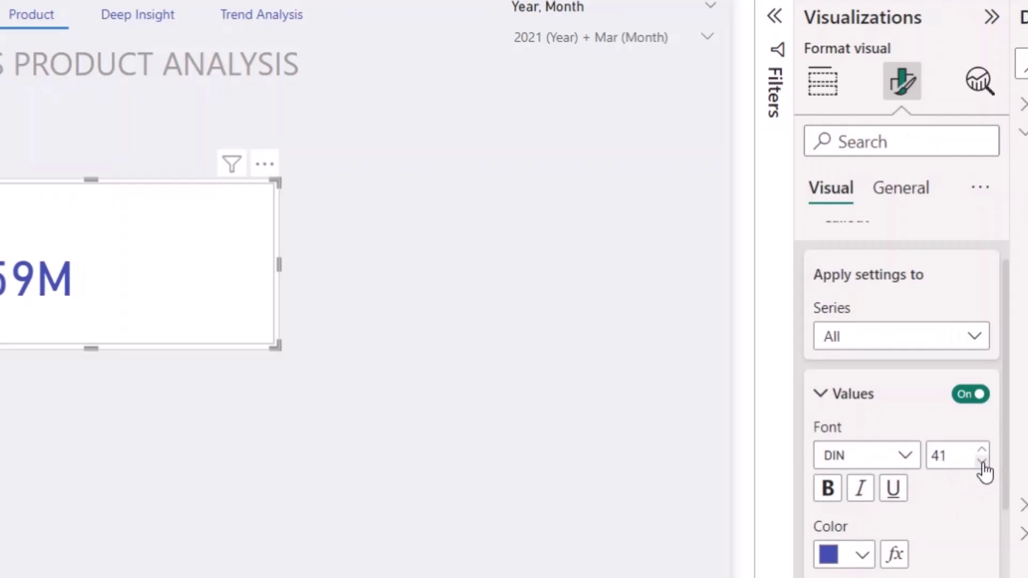
click(981, 462)
click(981, 462)
click(982, 461)
click(982, 461)
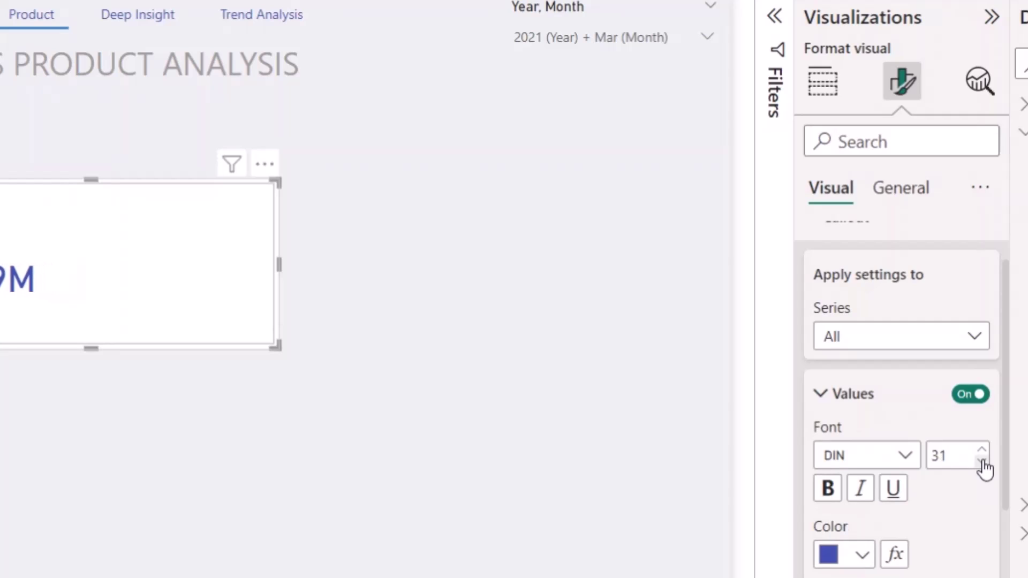
click(982, 462)
click(981, 461)
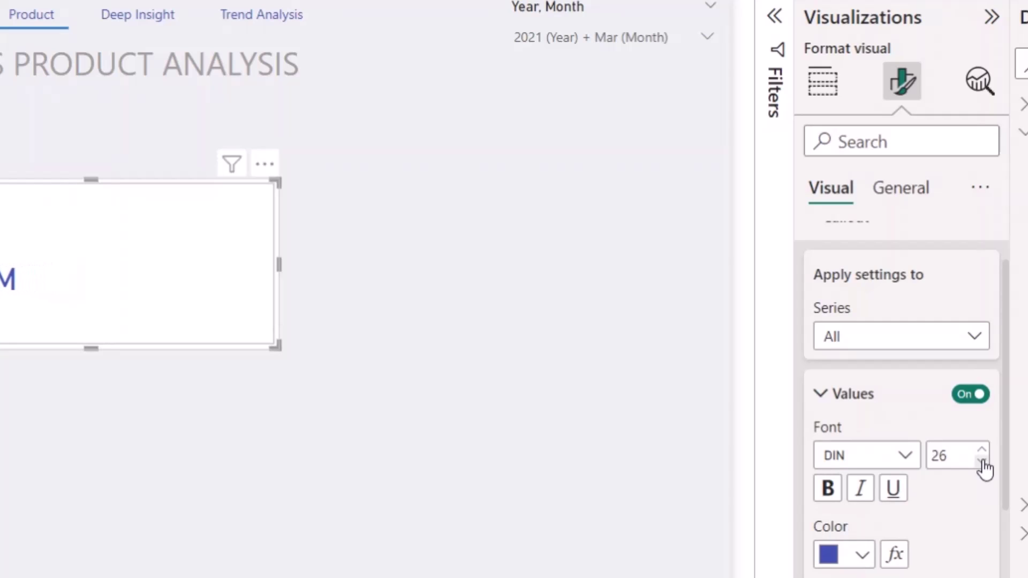
click(981, 461)
scroll(892, 560, down, 5)
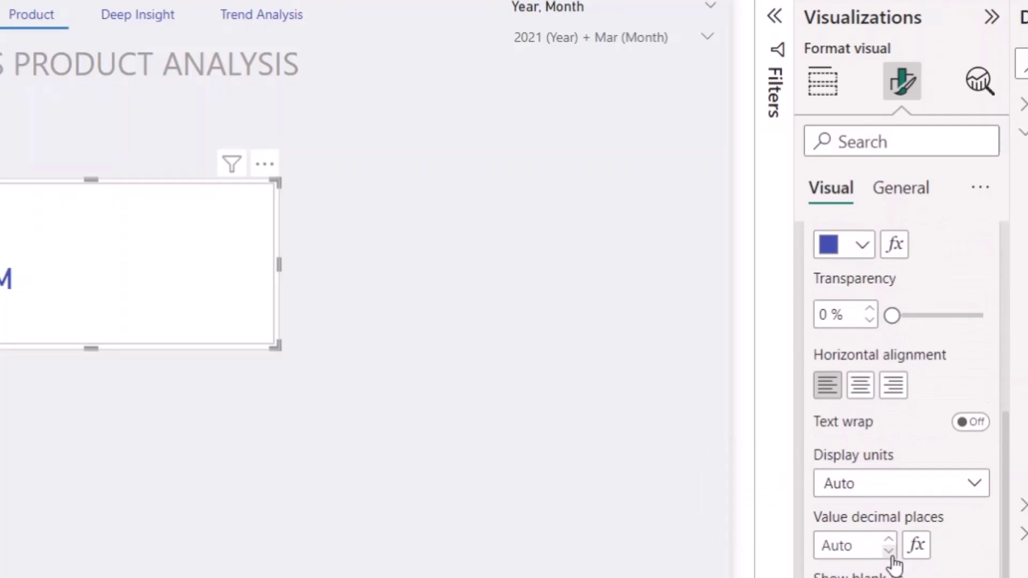
- Set the font size of the Total_Sales card's label to 11
scroll(894, 555, down, 3)
click(837, 523)
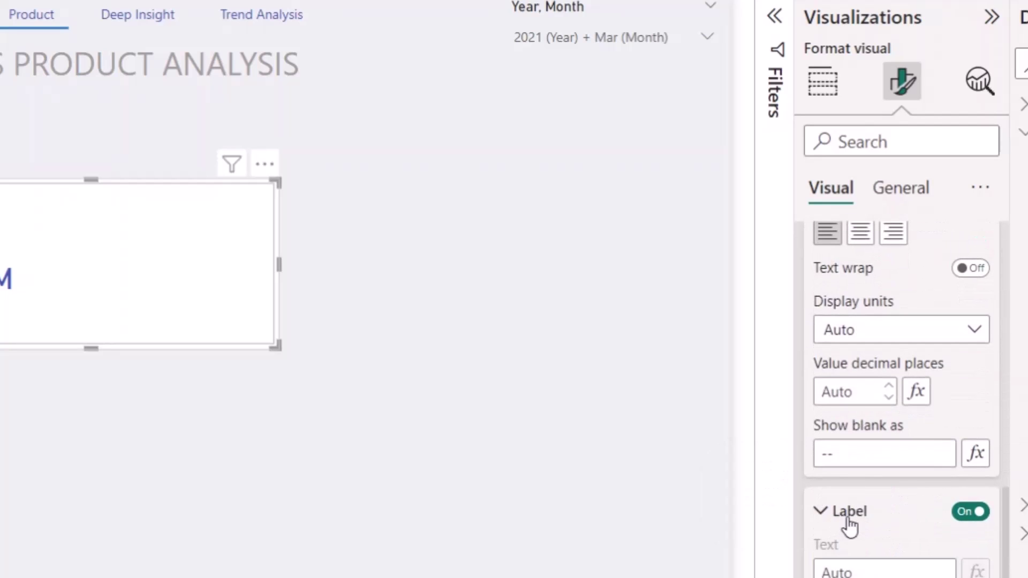
scroll(883, 542, down, 4)
click(981, 409)
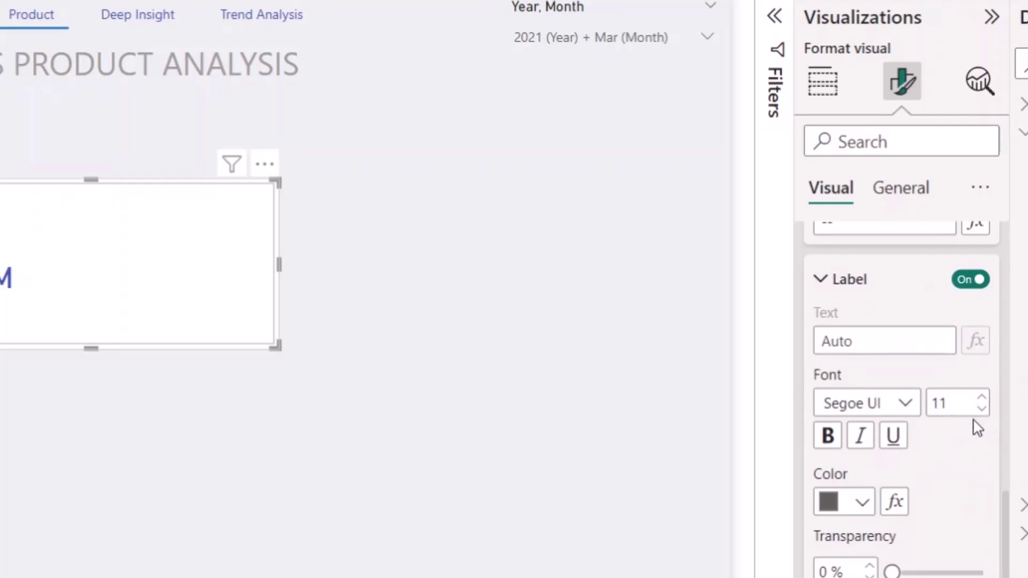
- Set the accent bar color of the Total_Sales card to the recently used purple-blue
scroll(927, 405, up, 10)
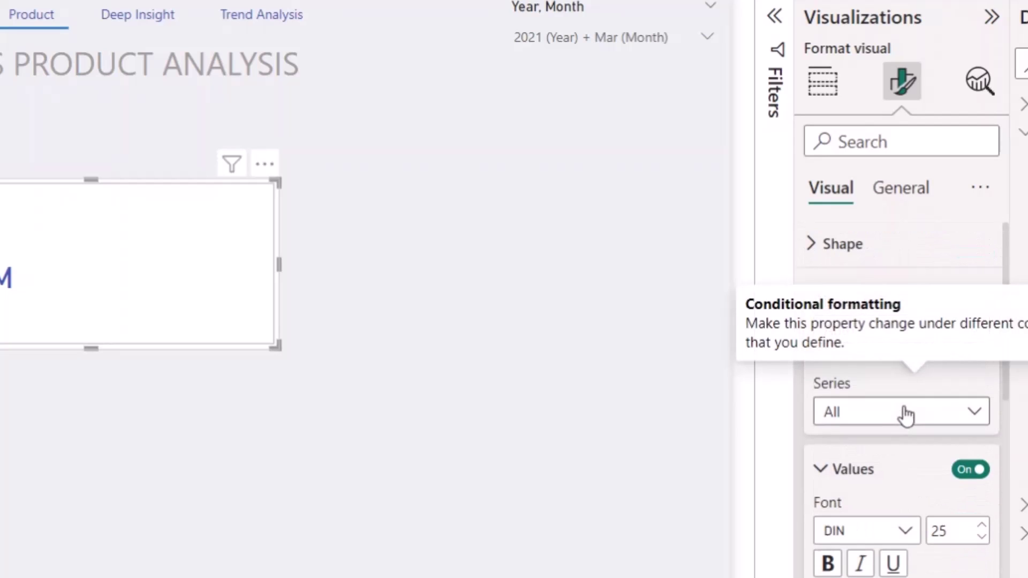
click(819, 294)
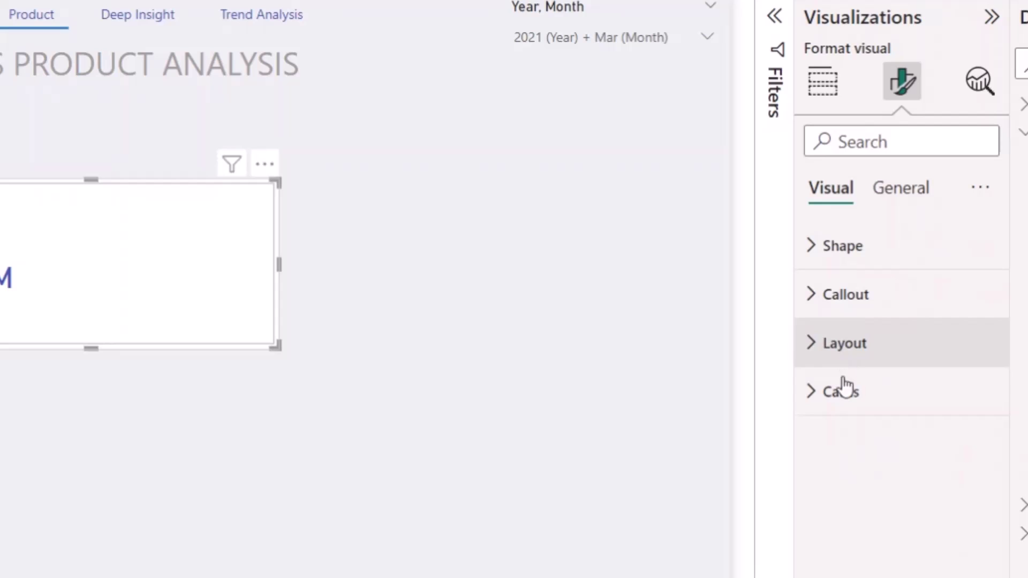
click(829, 400)
scroll(907, 557, down, 5)
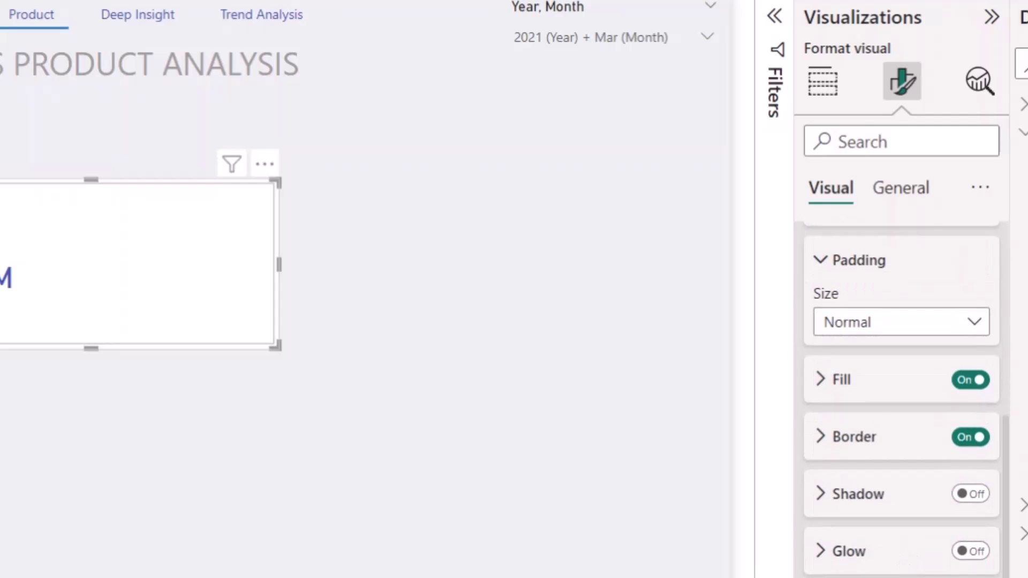
scroll(907, 400, down, 5)
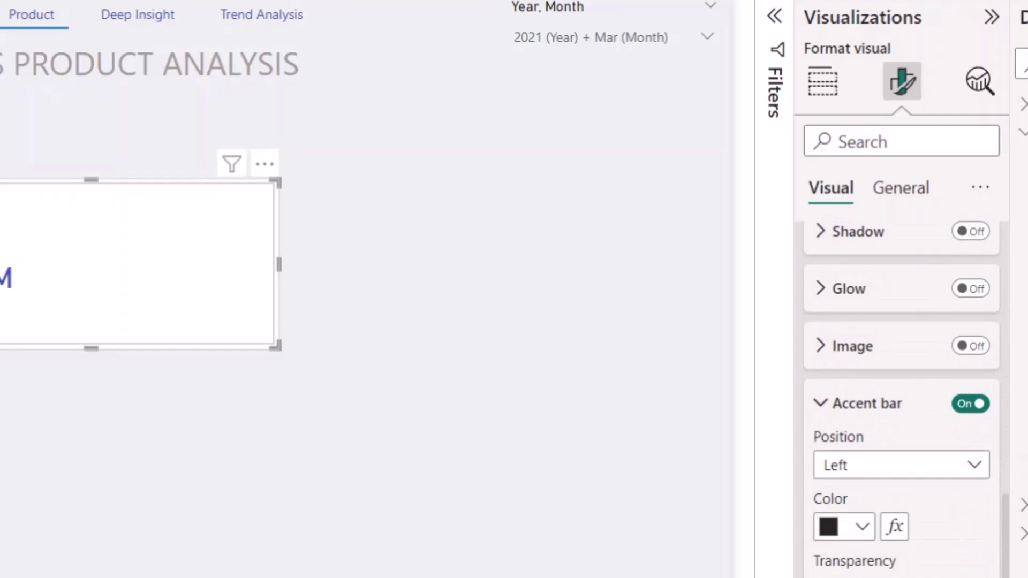
click(859, 529)
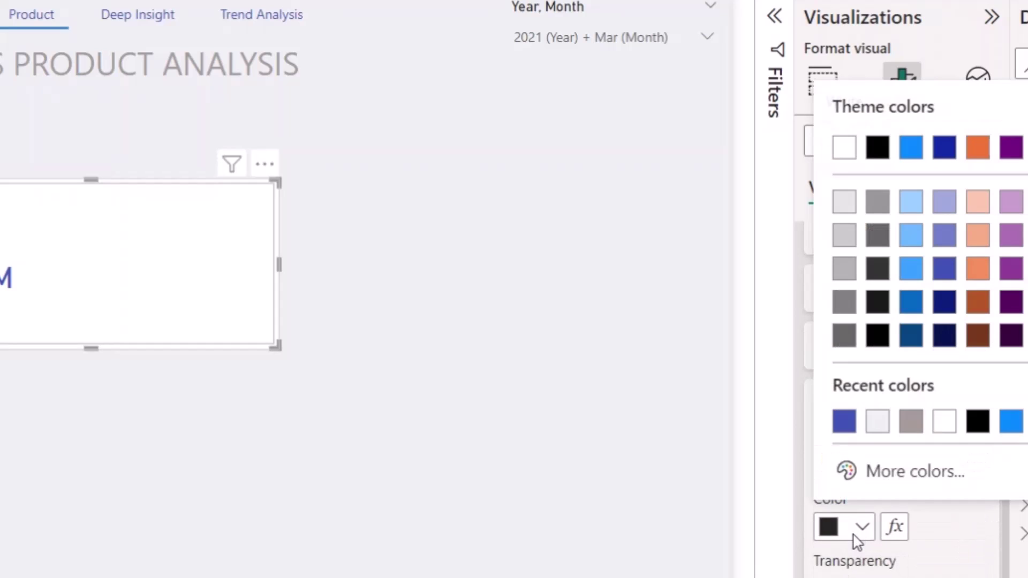
click(844, 426)
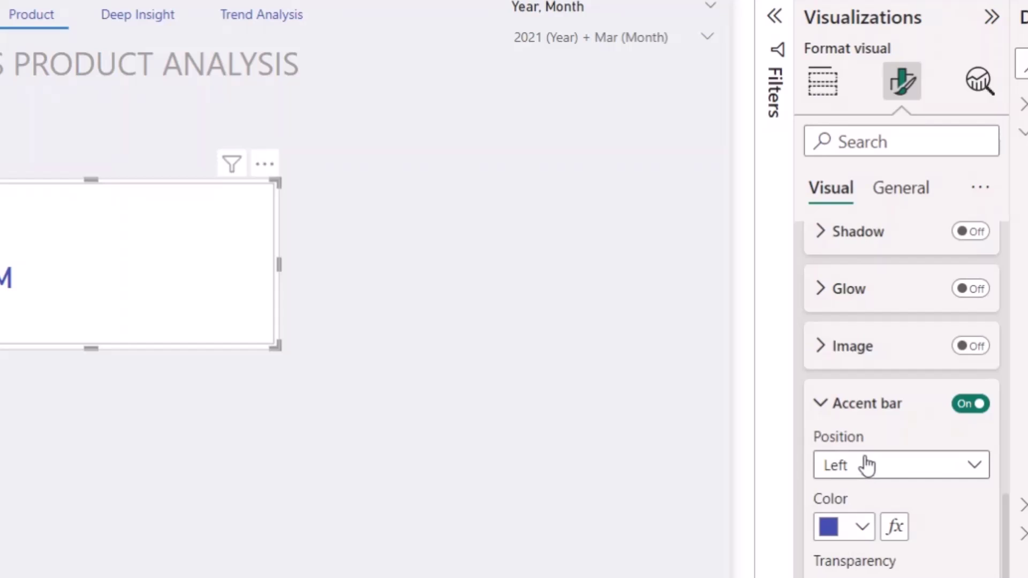
- Change the card's shape to Snipped tab, both top, and customize it with 24% snips on the top left and bottom right corners
scroll(865, 463, up, 8)
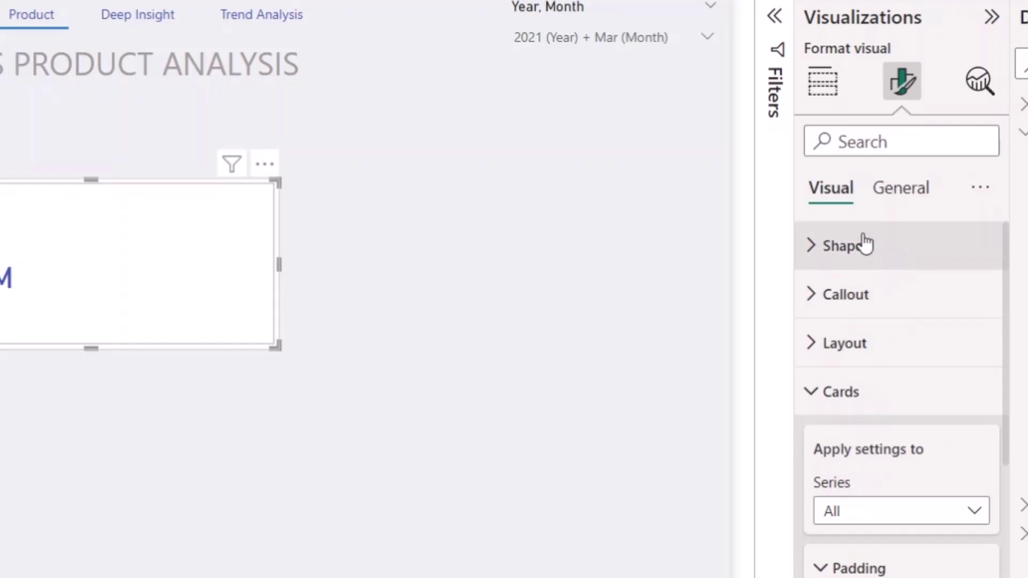
click(820, 259)
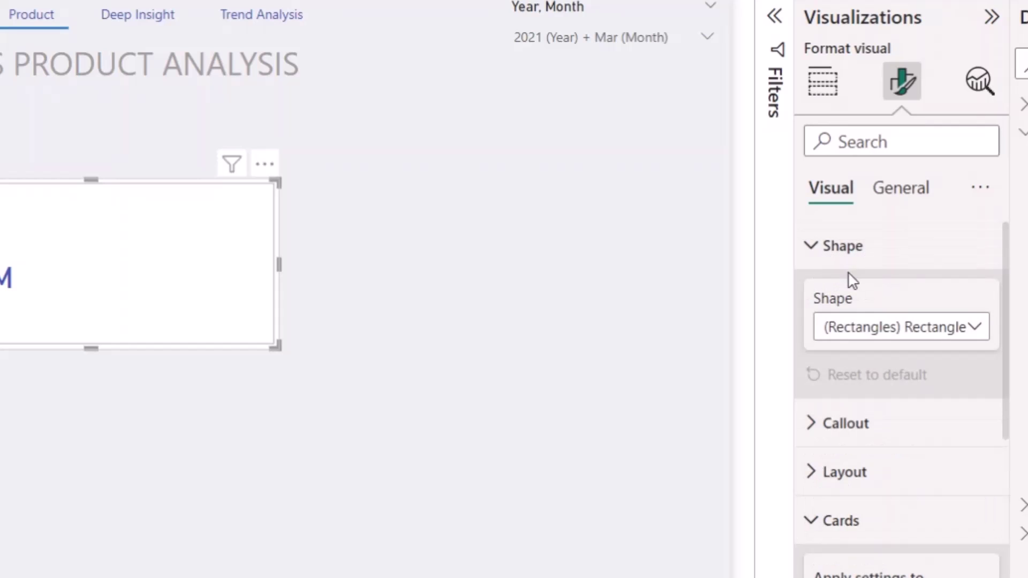
click(874, 334)
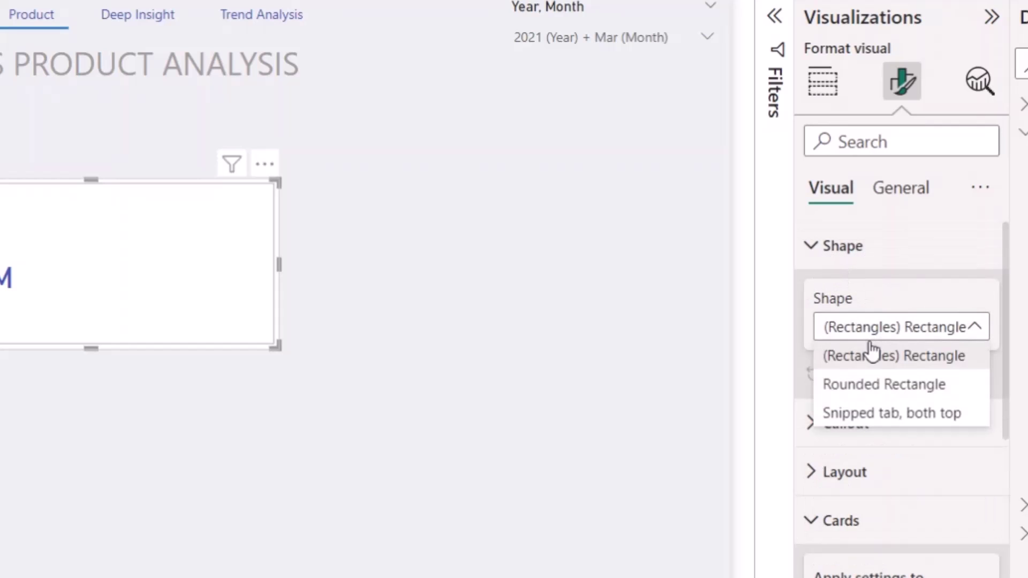
click(864, 415)
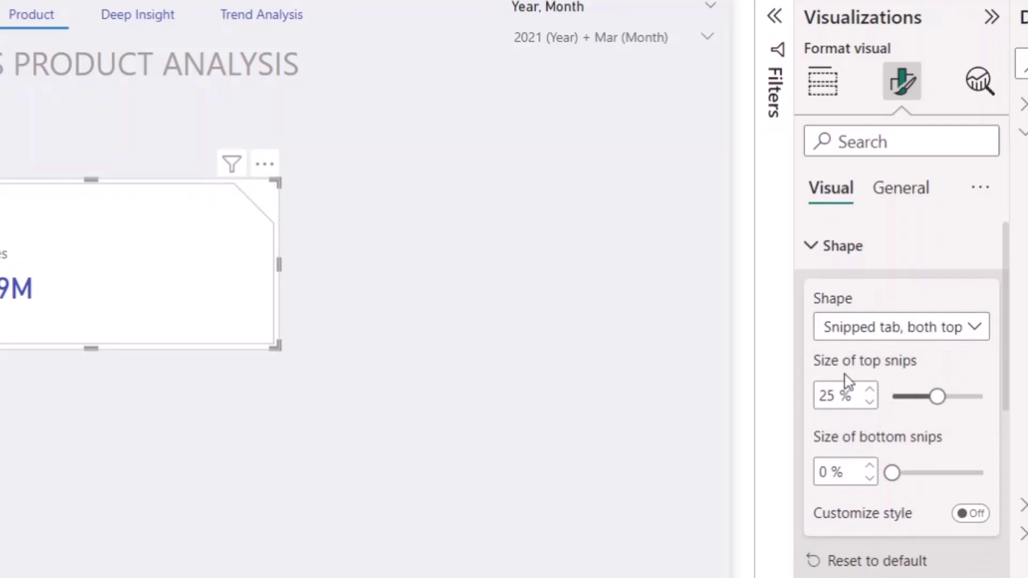
click(970, 513)
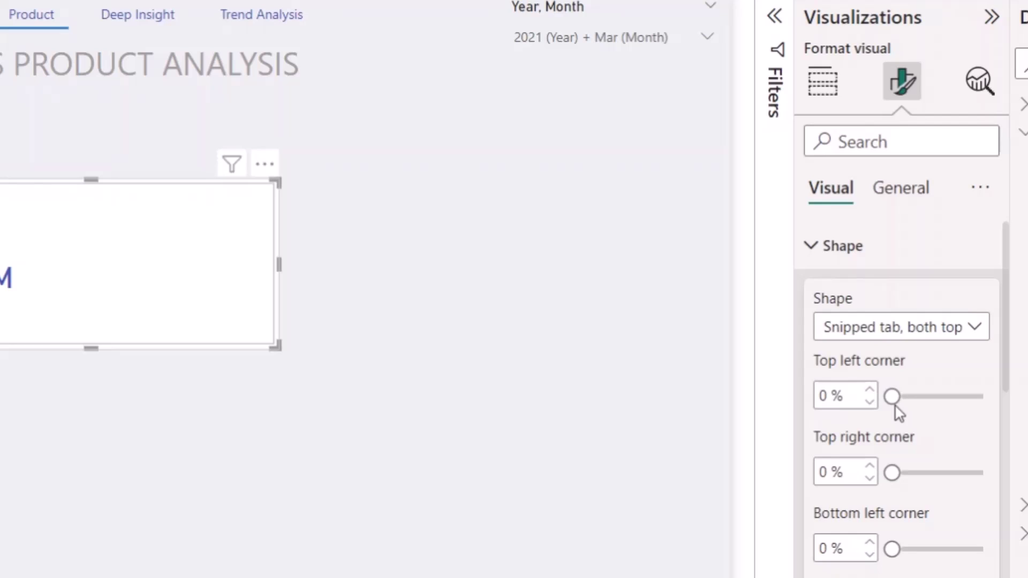
drag(891, 397, 946, 399)
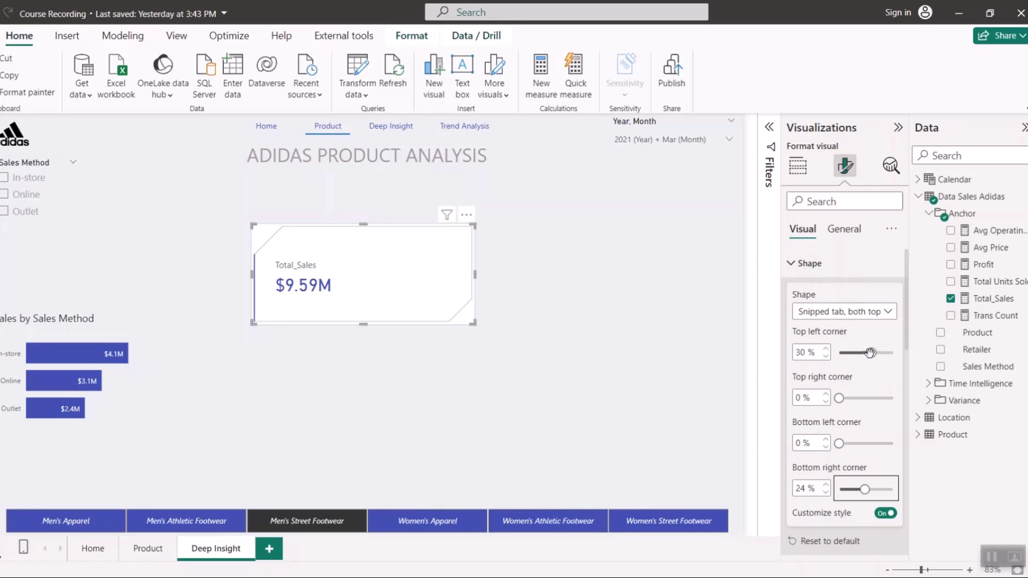
drag(868, 353, 865, 353)
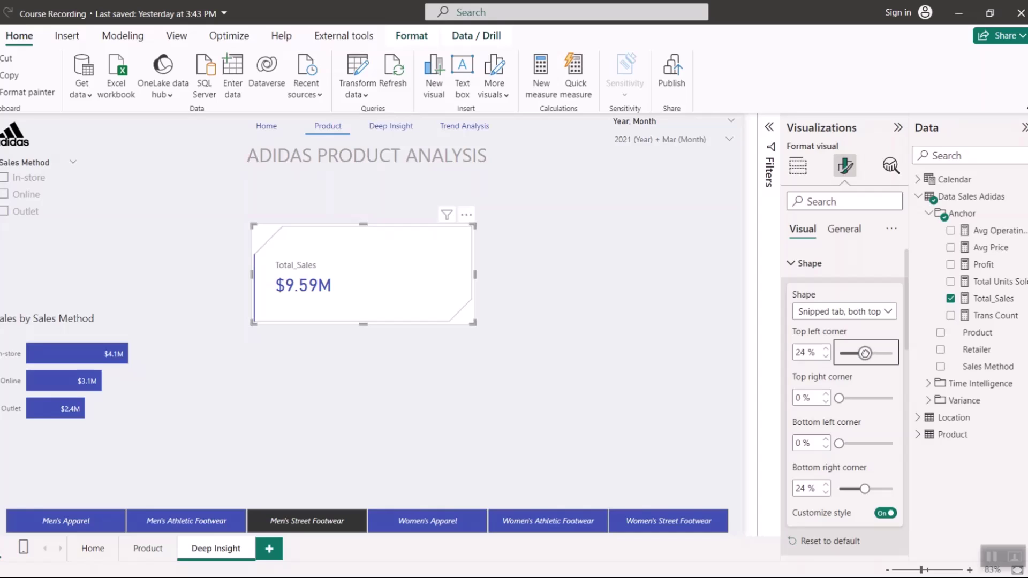
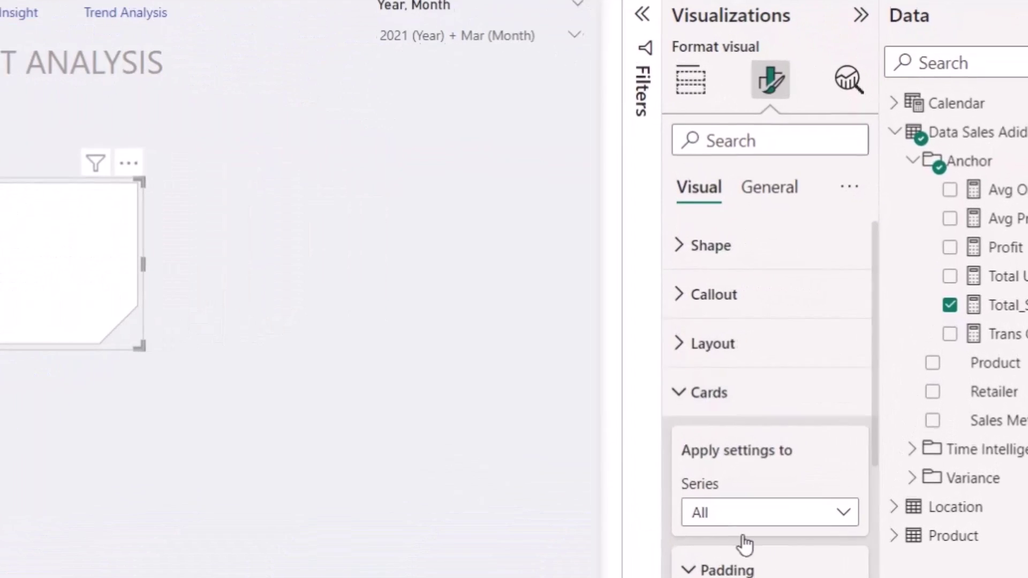
- Set the card's fill to the hex color #FBFDFF copied from the other window, with 38% transparency
scroll(830, 439, down, 5)
scroll(700, 403, up, 2)
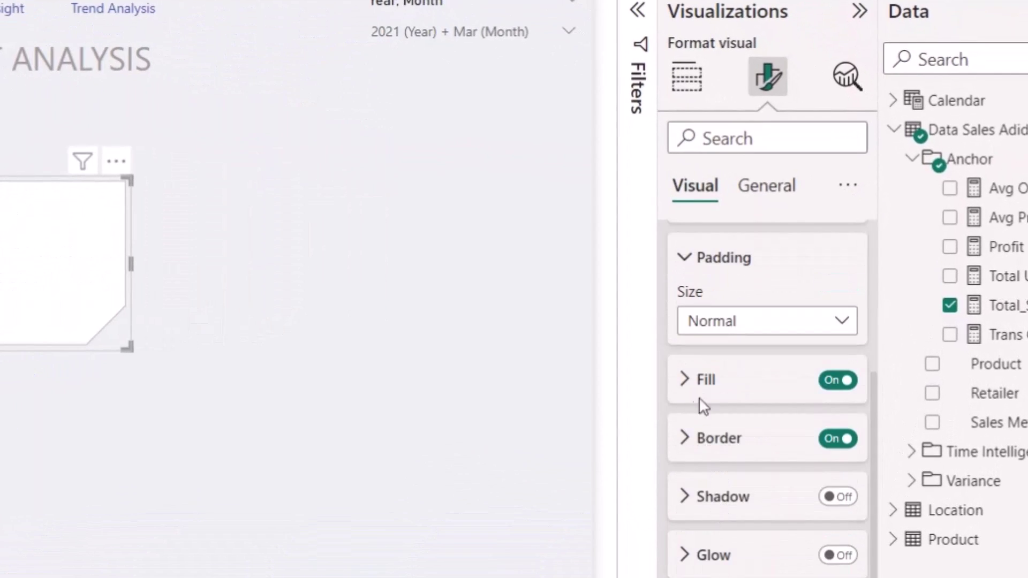
click(702, 381)
scroll(717, 455, down, 2)
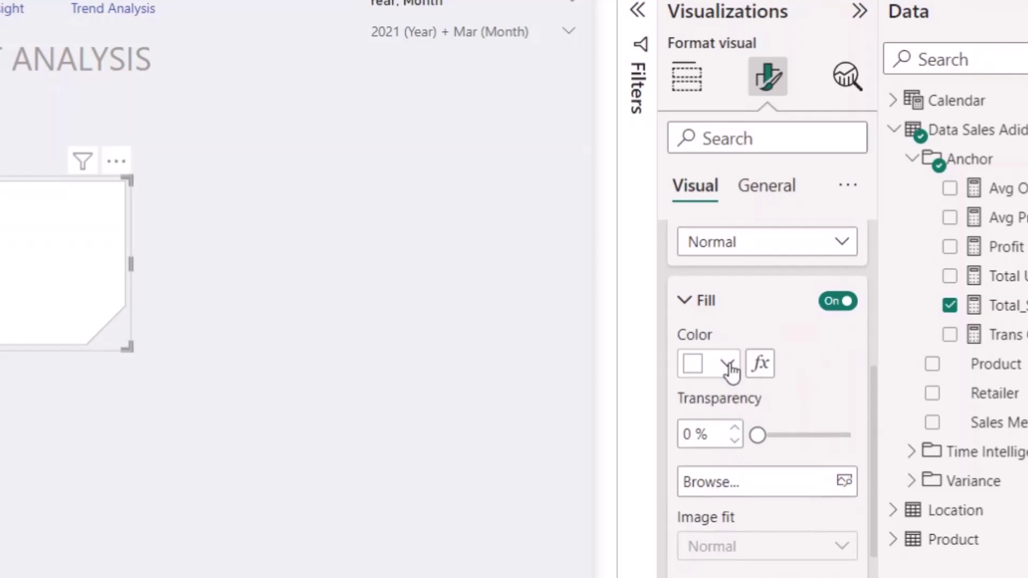
click(729, 365)
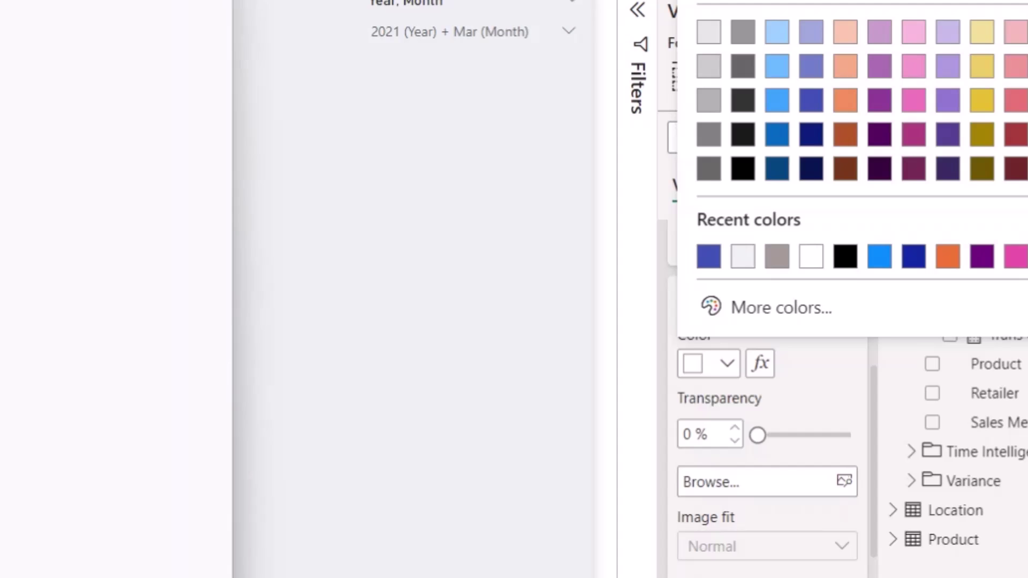
drag(282, 193, 232, 194)
key(ctrl+c)
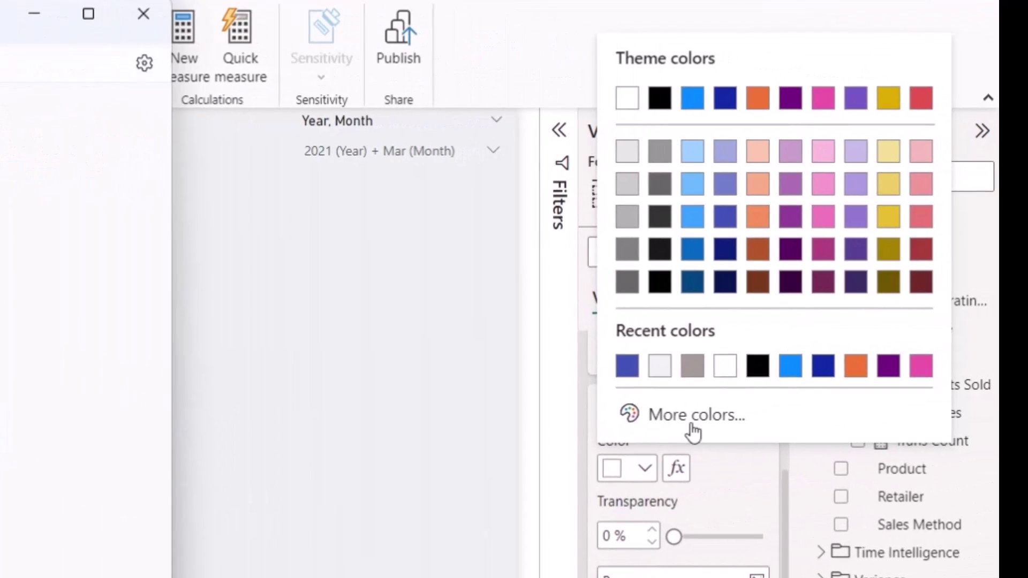
click(1021, 378)
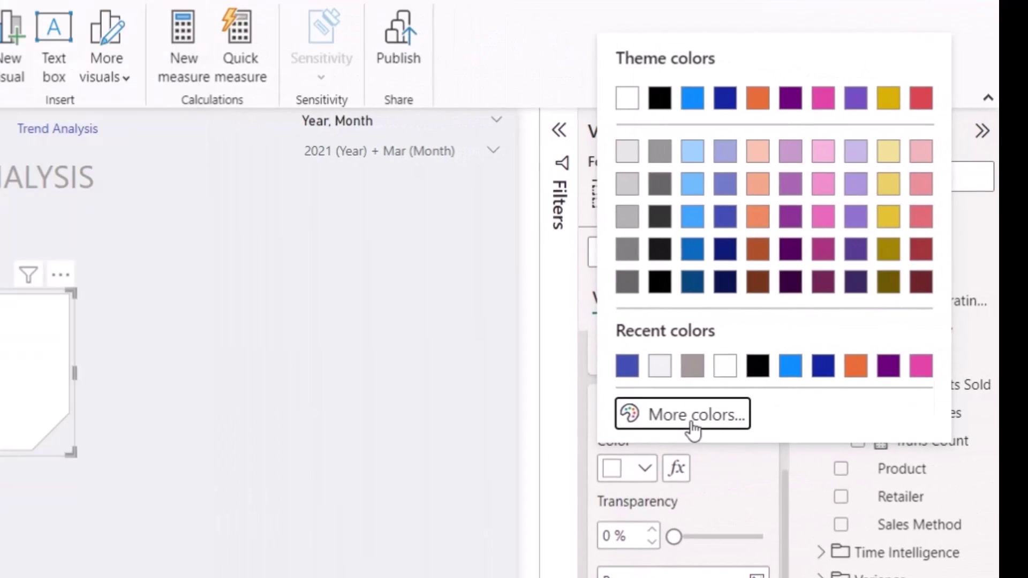
key(ctrl+v)
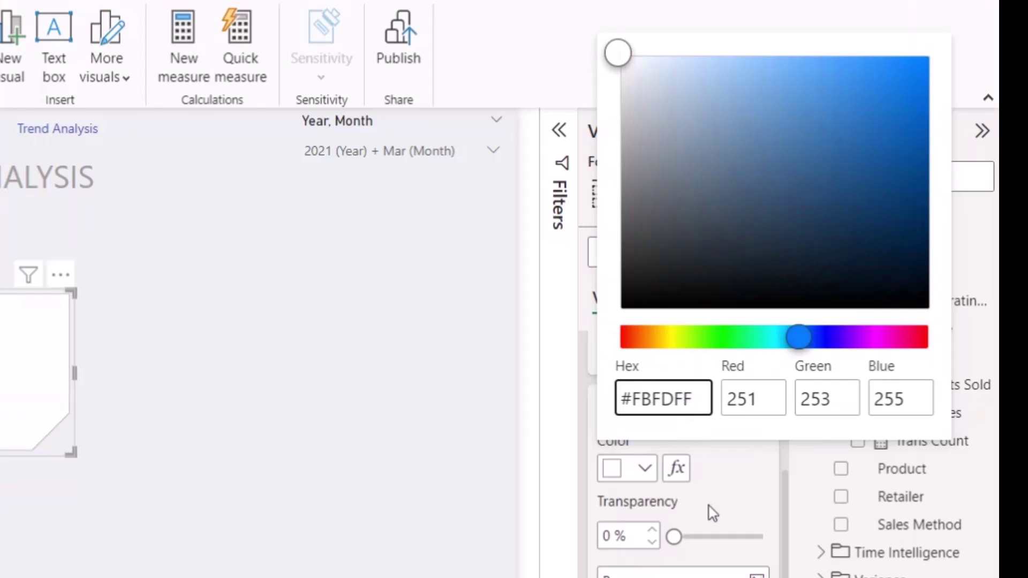
click(733, 475)
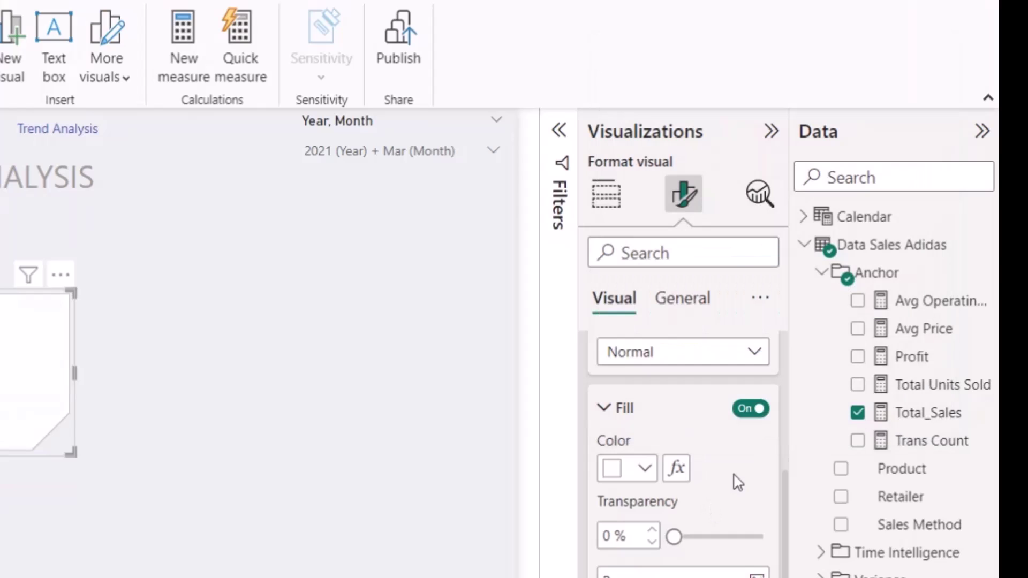
drag(669, 537, 707, 538)
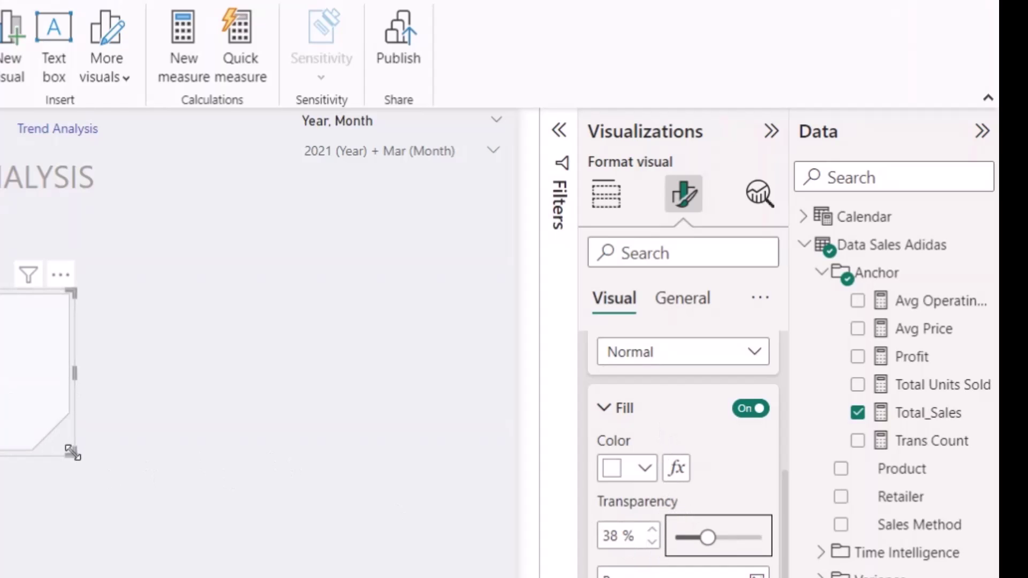
- Shrink the Total_Sales card and move it up and left, just below the start of the page title
drag(71, 452, 0, 391)
mouse_move(345, 349)
mouse_down()
mouse_move(319, 342)
mouse_move(335, 353)
mouse_up()
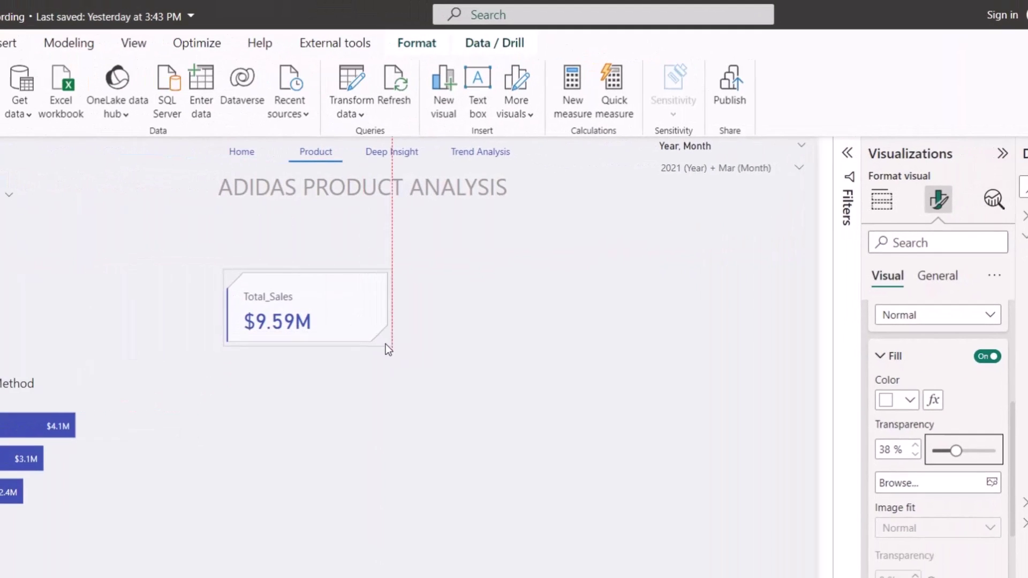
drag(292, 325, 223, 254)
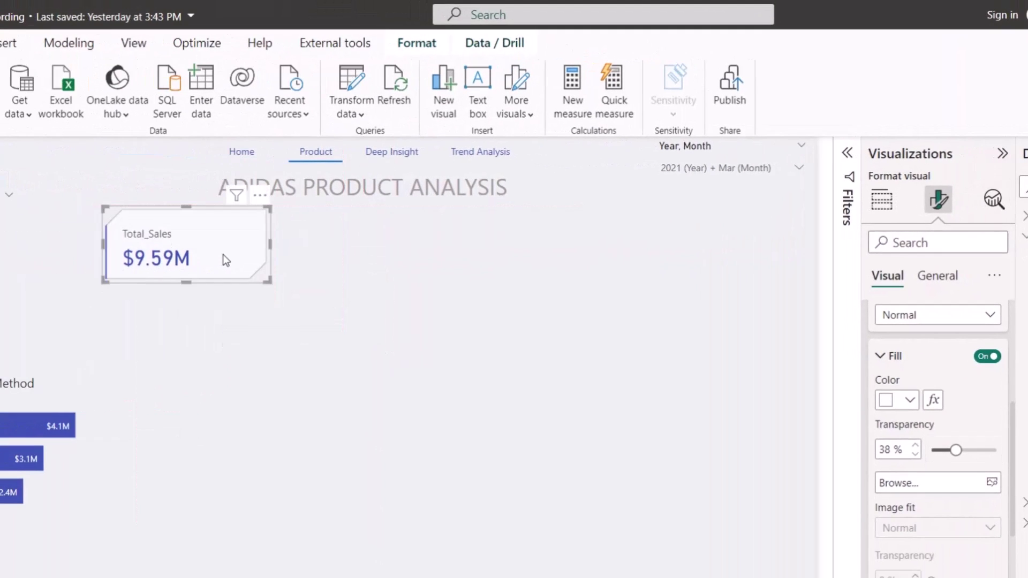
drag(270, 279, 225, 242)
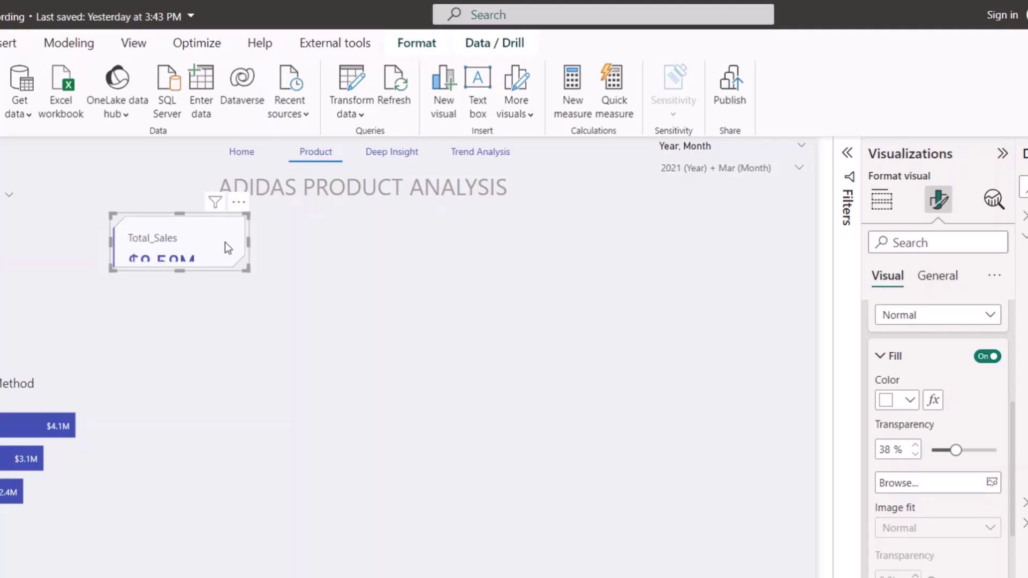
drag(229, 256, 227, 229)
drag(262, 260, 270, 269)
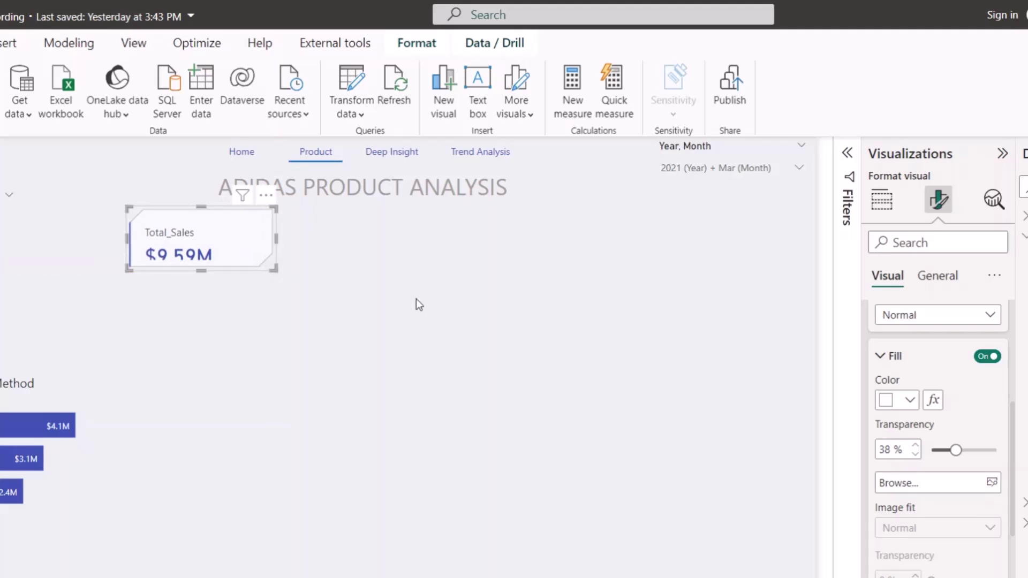
- Reduce the font size of the Total_Sales card's callout value to 19
scroll(932, 407, up, 5)
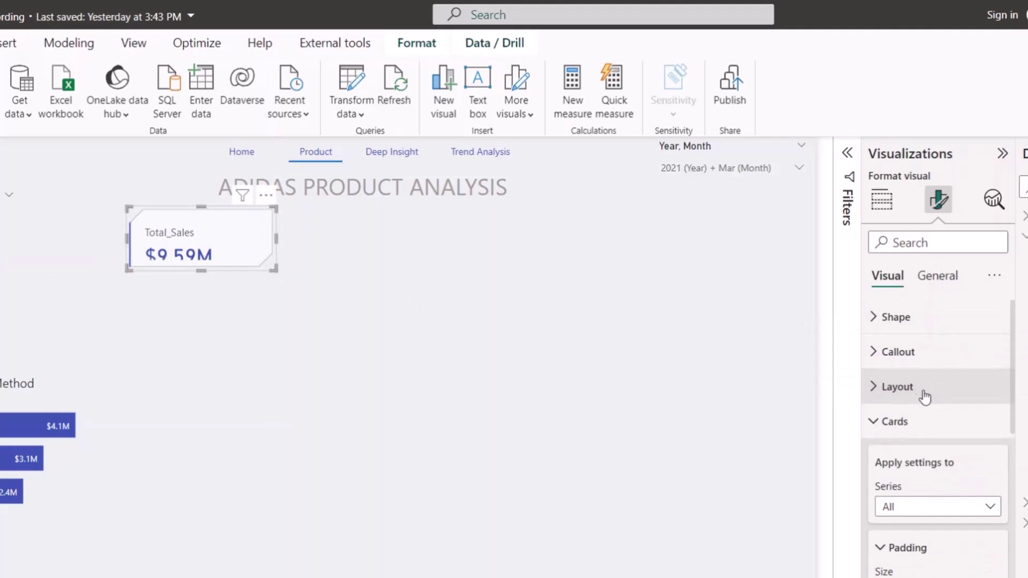
click(902, 353)
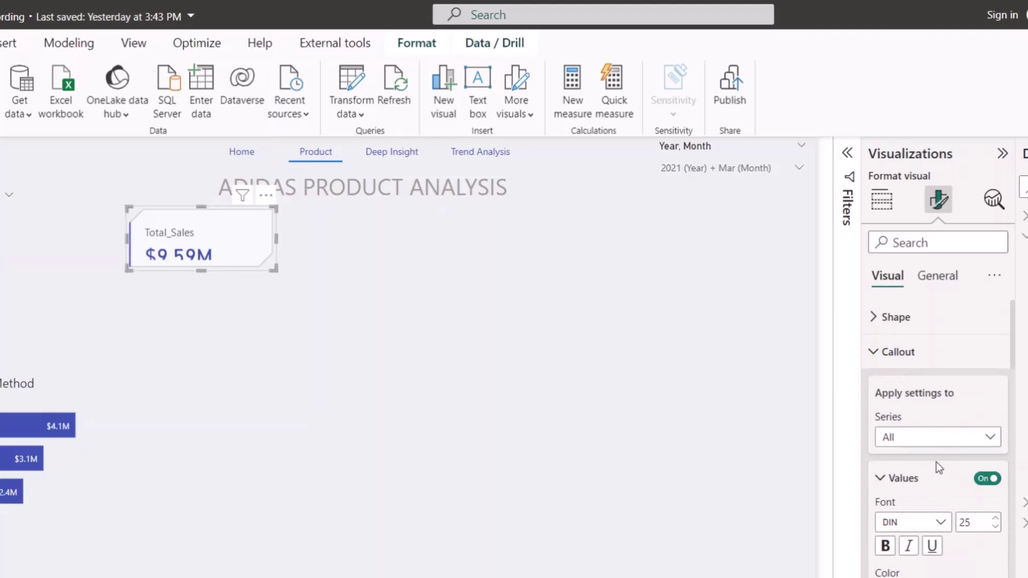
click(996, 528)
click(996, 528)
click(996, 528)
click(996, 528)
click(996, 528)
click(996, 528)
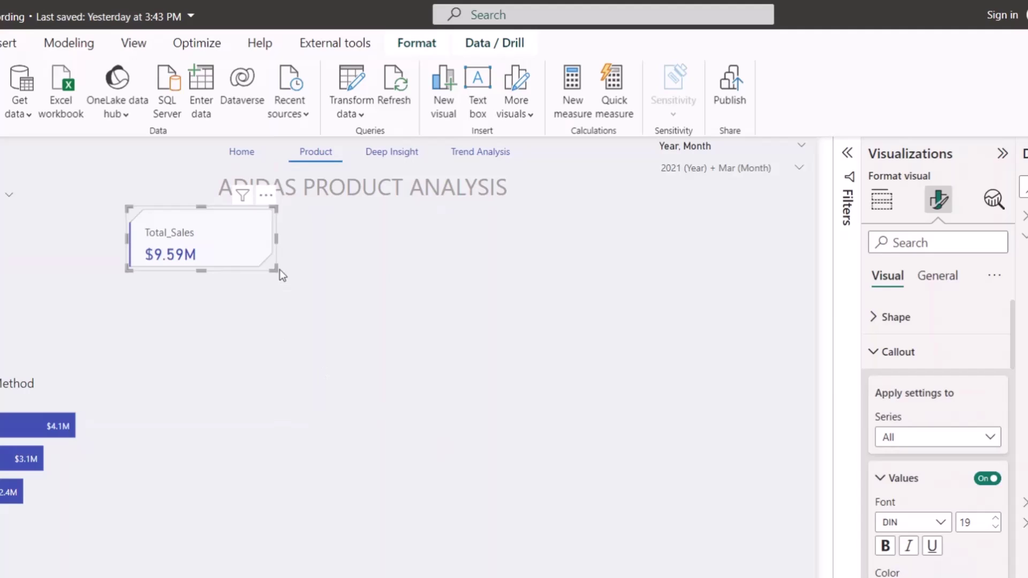
- Make the Total_Sales card slightly taller and narrower and shift it a little to the left
drag(274, 270, 273, 277)
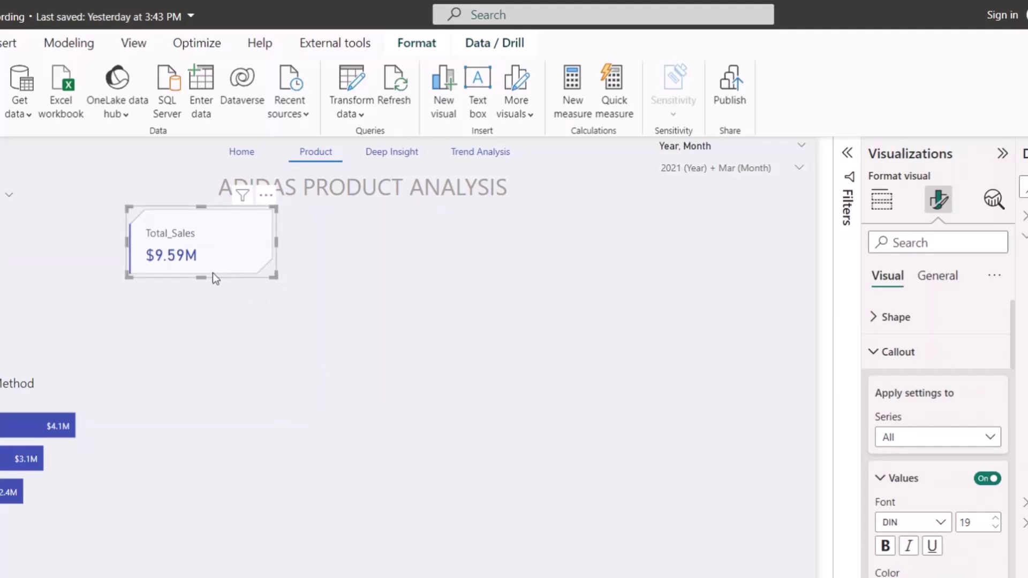
drag(264, 211, 227, 235)
drag(250, 271, 257, 277)
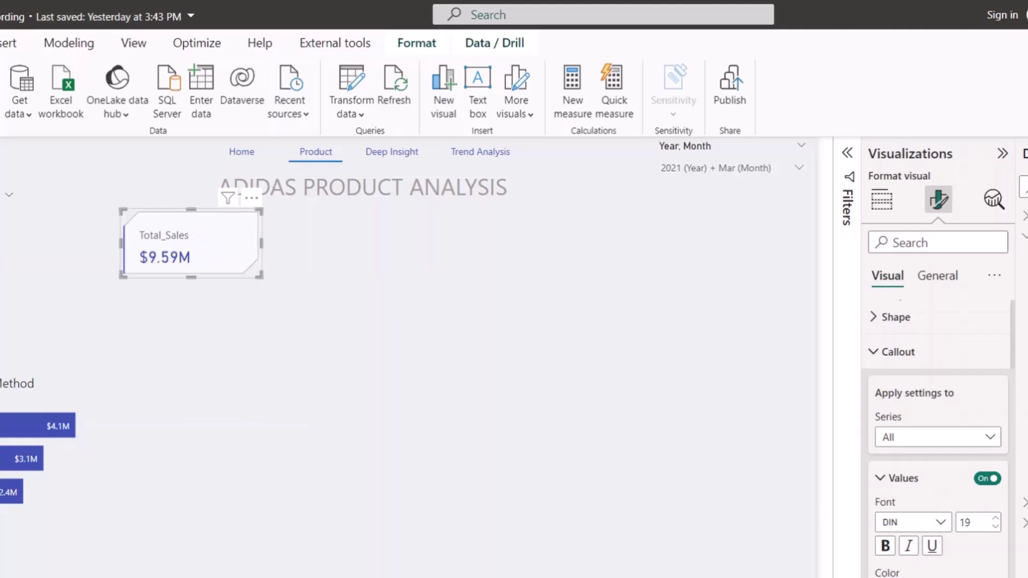
scroll(952, 567, down, 5)
scroll(951, 574, down, 8)
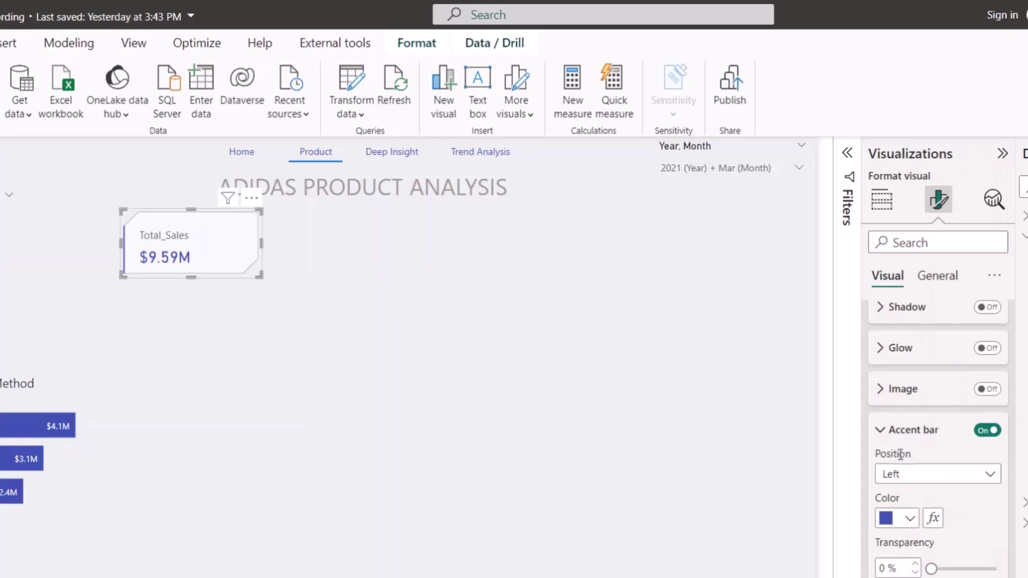
scroll(897, 438, up, 8)
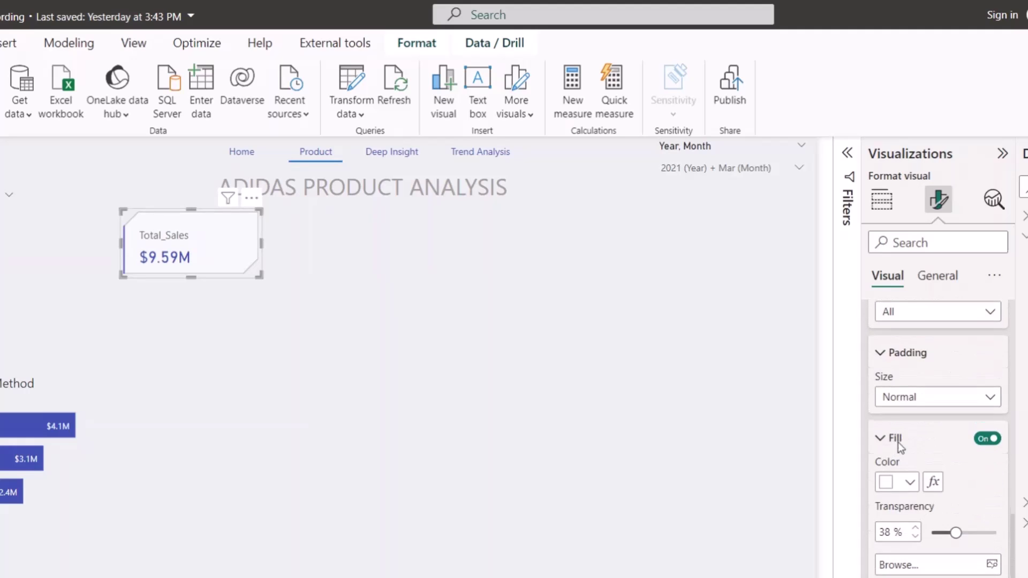
- Turn on the image option in the Total_Sales card's Cards formatting and expand its settings
scroll(886, 471, down, 4)
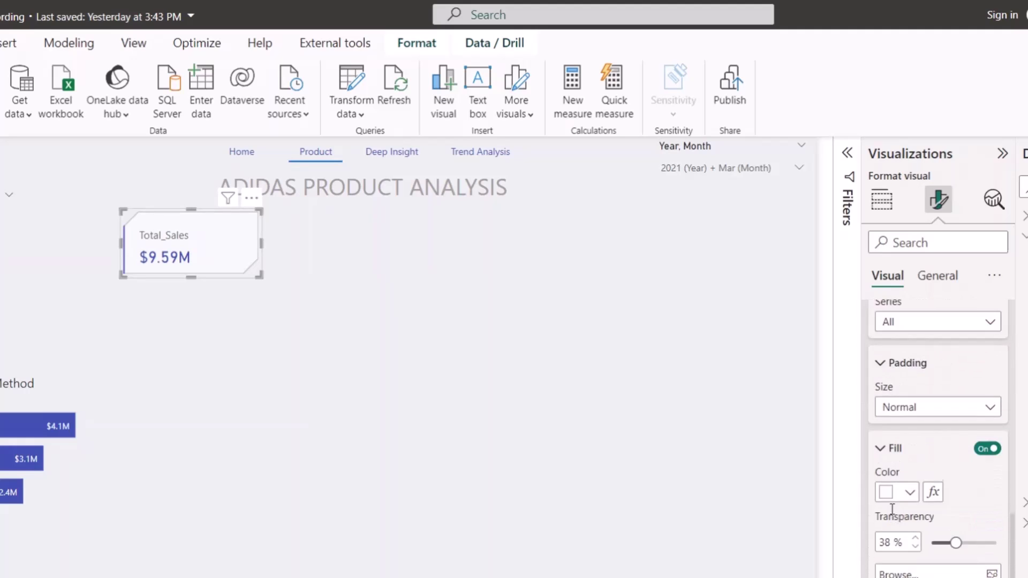
scroll(916, 562, down, 3)
scroll(905, 471, up, 4)
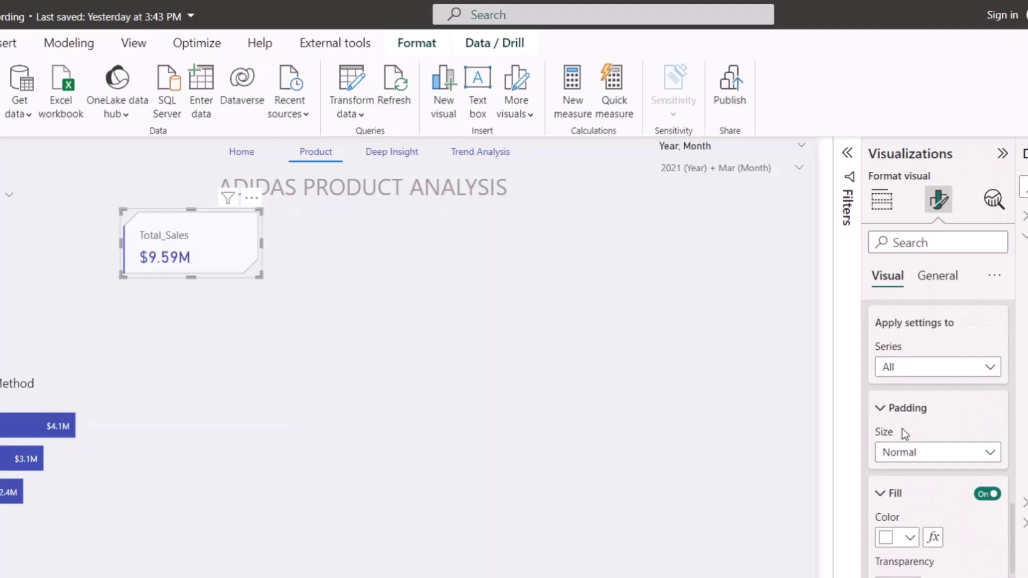
click(880, 410)
click(884, 450)
scroll(931, 515, down, 2)
click(988, 502)
click(883, 502)
scroll(947, 515, down, 2)
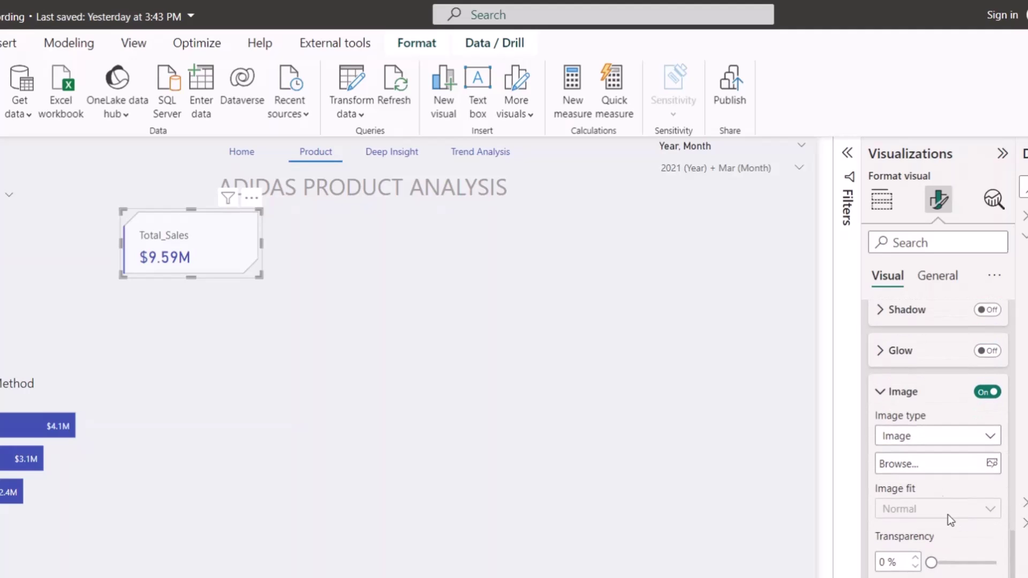
- Use icons8-sales-64 from the Power BI course's Course Resources folder as the card's image, positioned right and sized 36 px
click(951, 464)
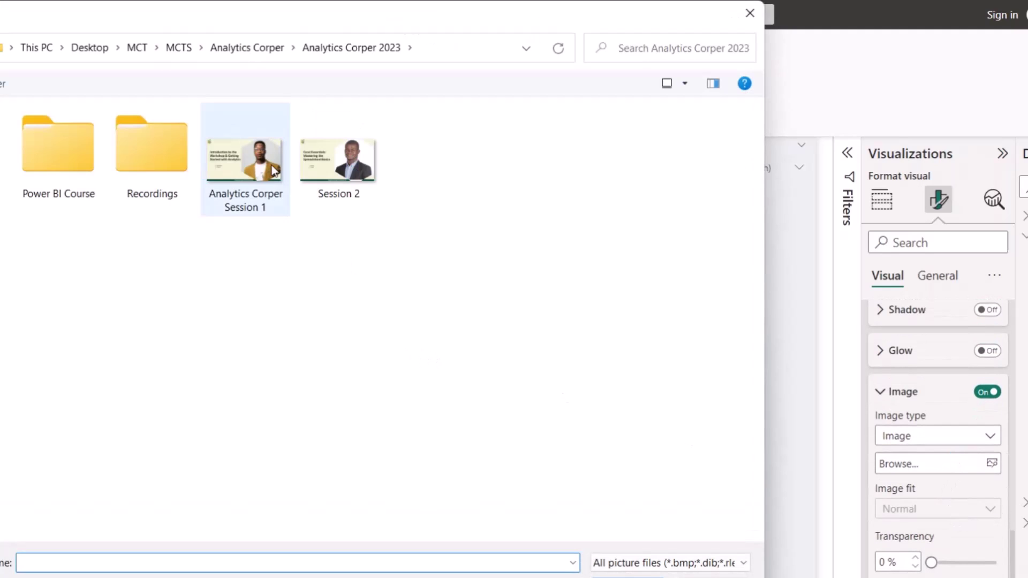
double_click(53, 155)
double_click(71, 180)
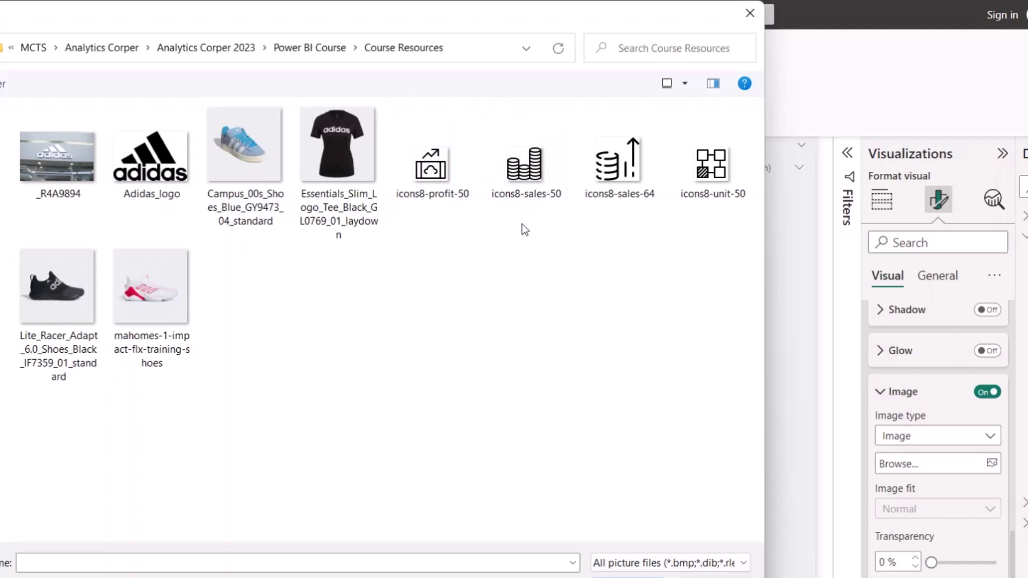
double_click(621, 173)
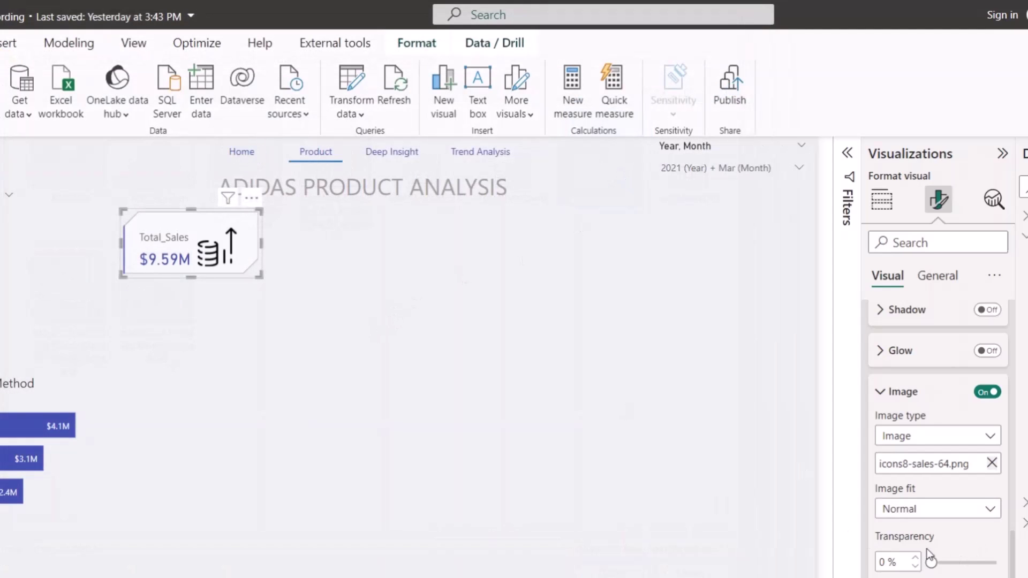
scroll(943, 540, down, 3)
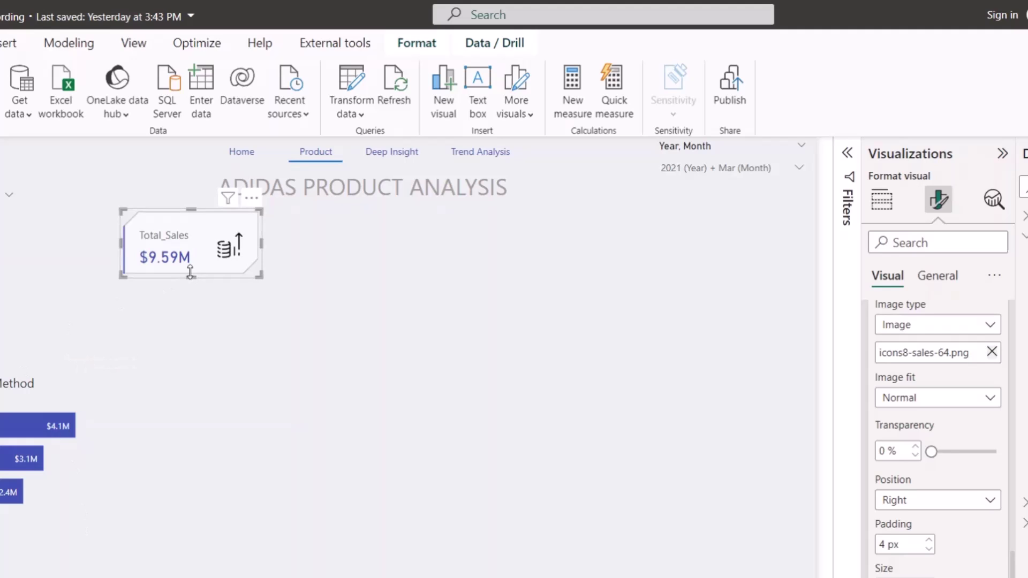
- Move the Total_Sales card a little to the left and slightly up
click(200, 307)
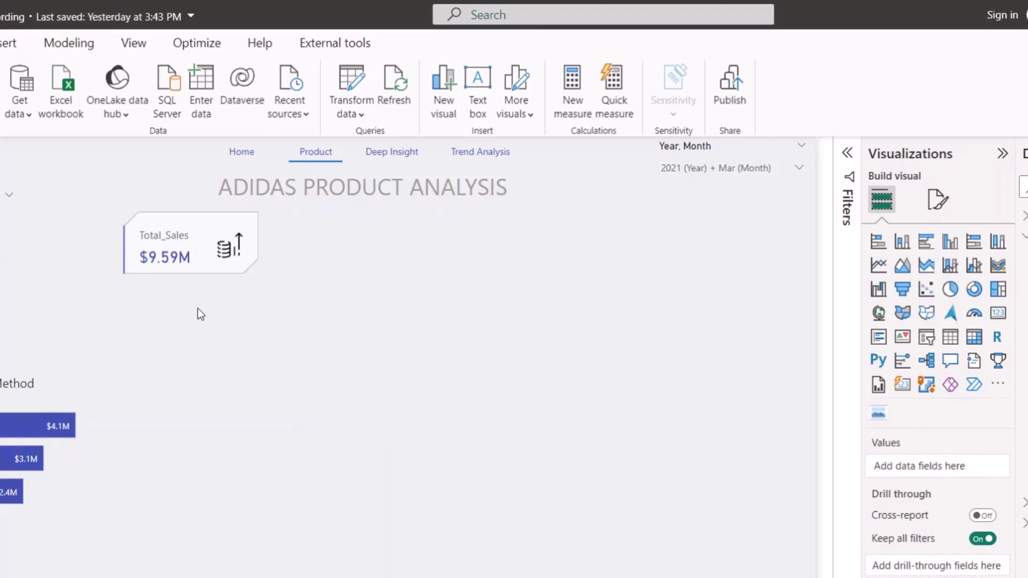
click(232, 272)
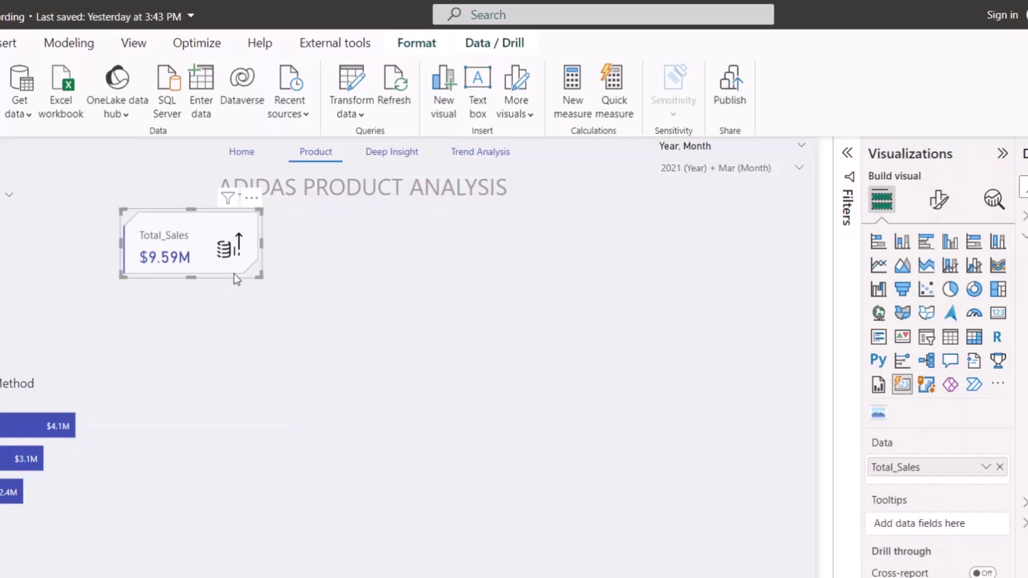
drag(234, 273, 223, 278)
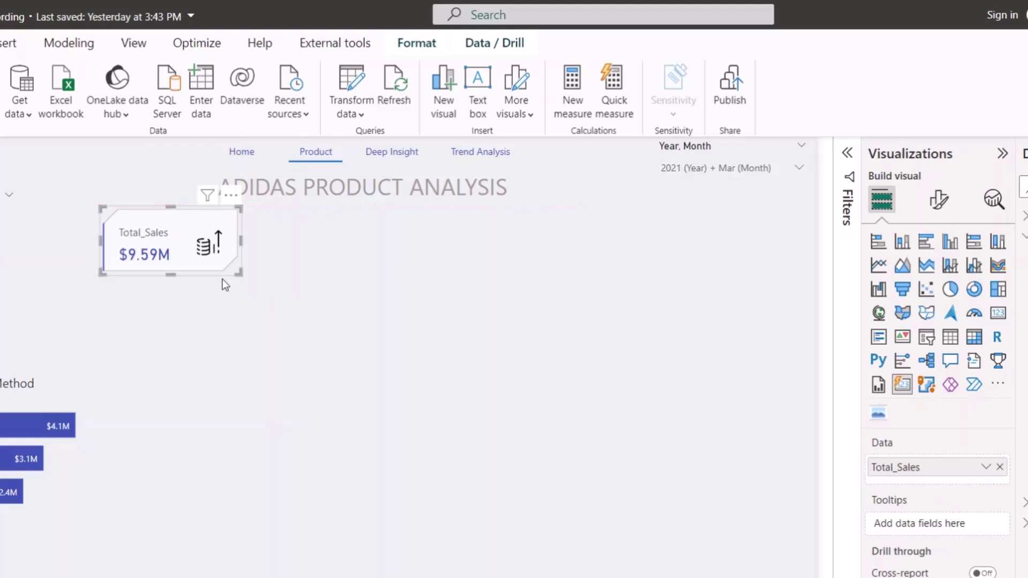
- Copy the Total_Sales card three times and lay the copies out in a row beside the original
key(ctrl+c)
key(ctrl+v)
drag(223, 278, 359, 273)
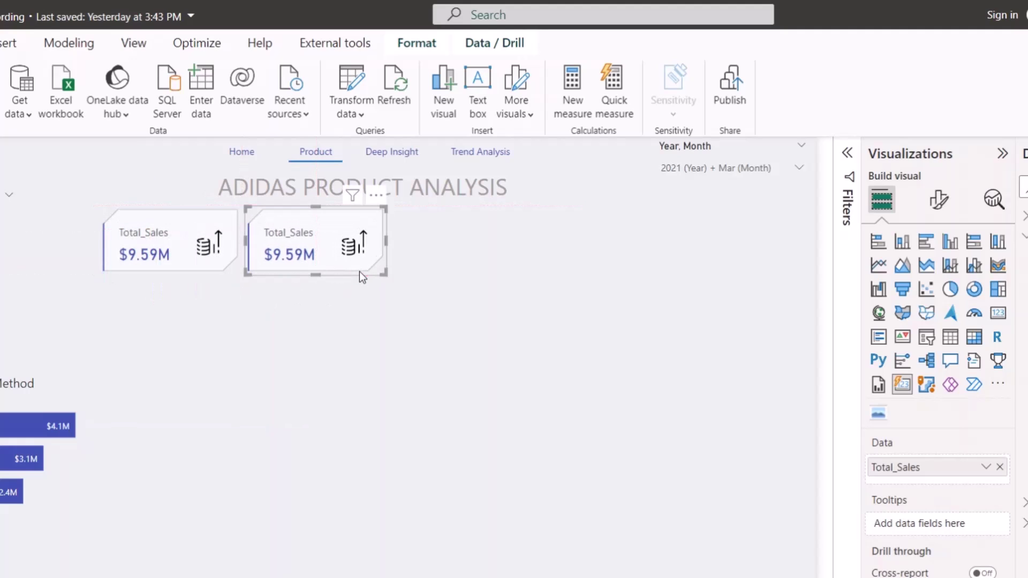
key(ctrl+v)
click(460, 282)
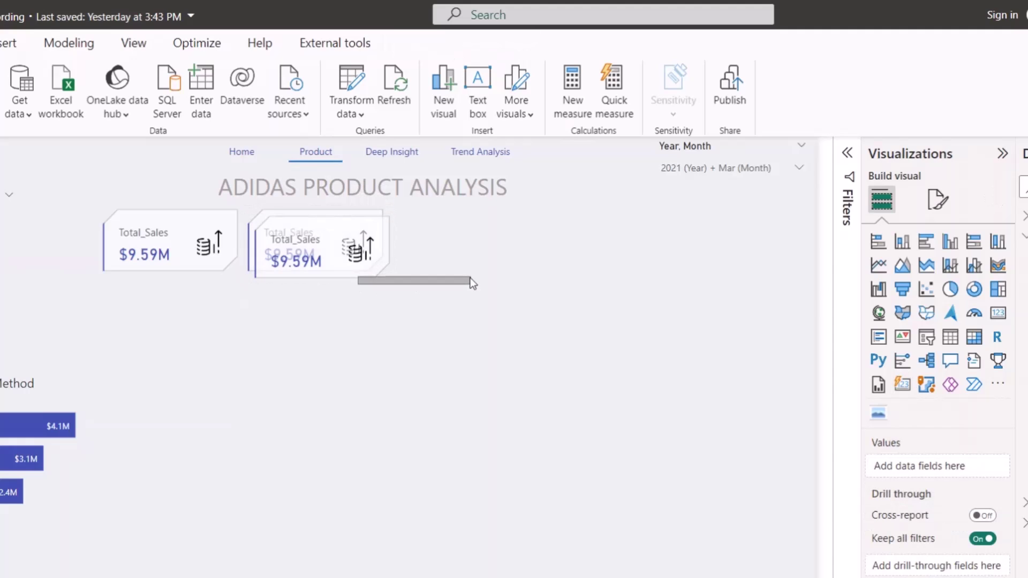
drag(376, 269, 589, 262)
key(ctrl+v)
- Align the tops of all four cards, distribute them horizontally, and shift the row slightly left
ctrl+click(511, 258)
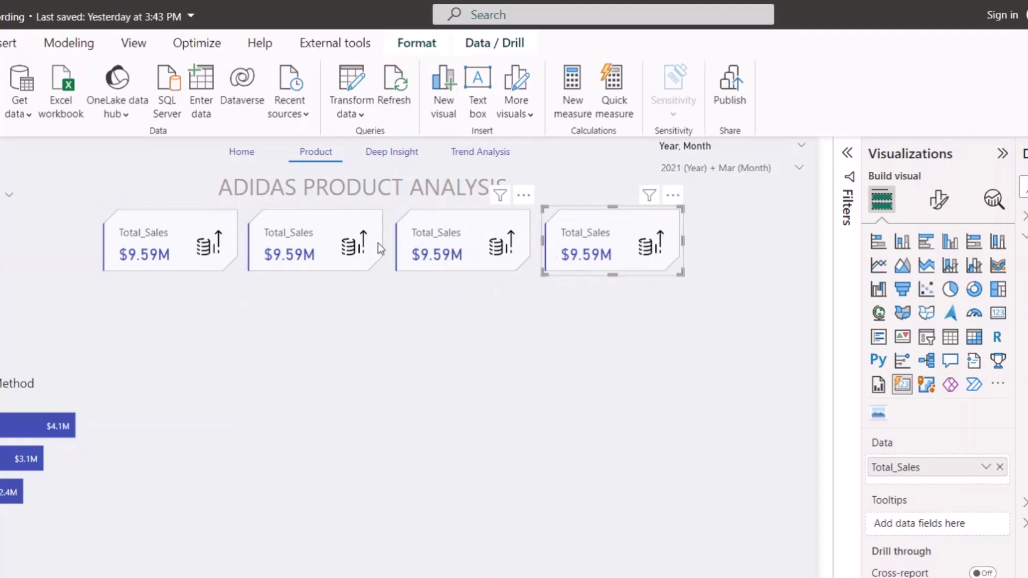
ctrl+click(338, 249)
ctrl+click(199, 249)
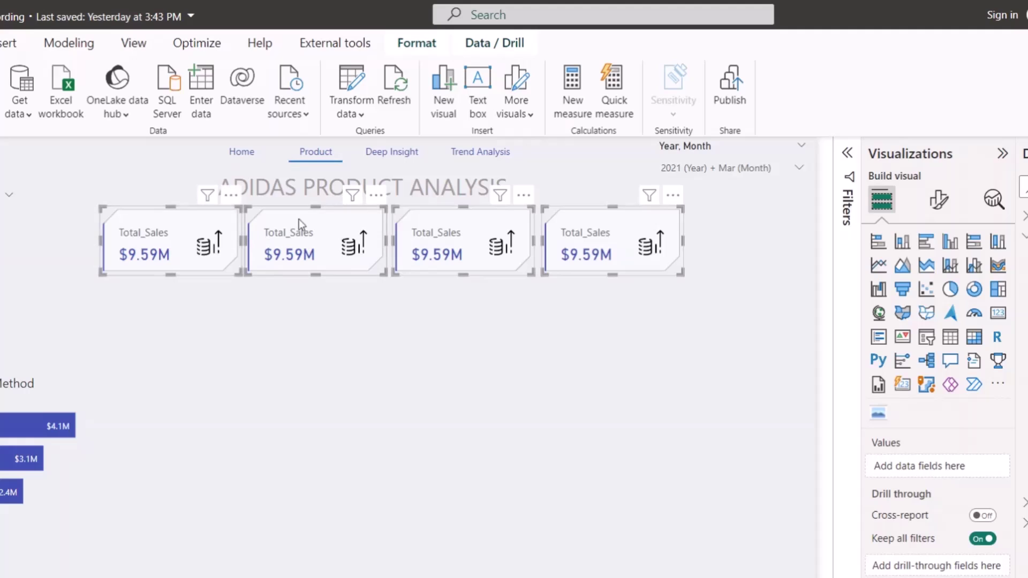
click(417, 43)
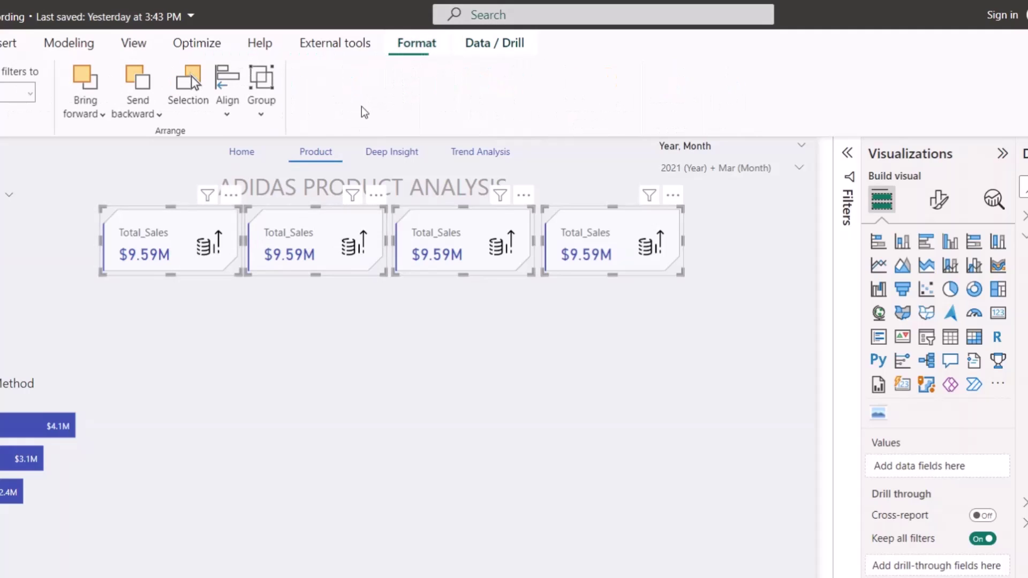
click(221, 116)
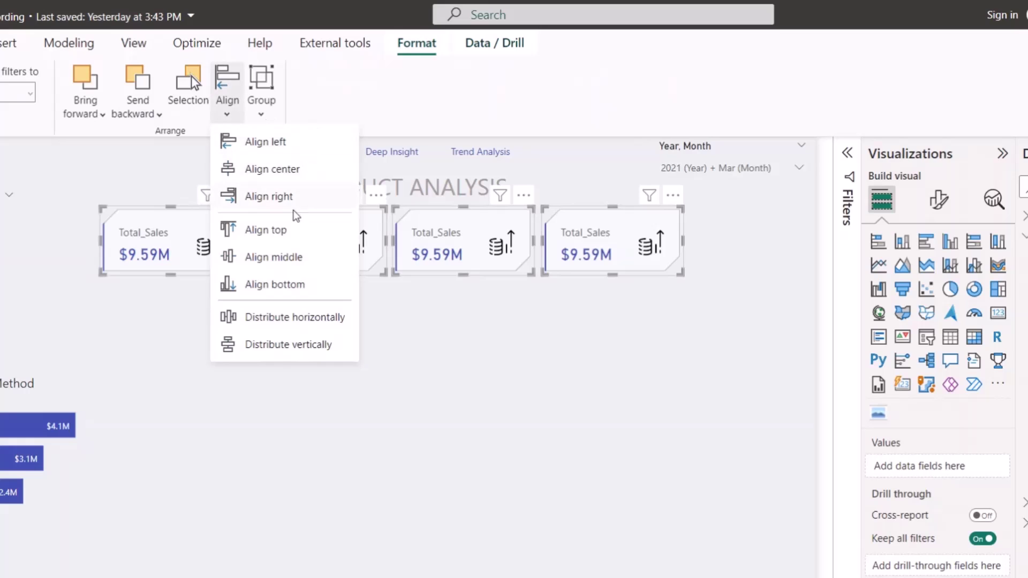
click(301, 230)
click(225, 110)
click(297, 316)
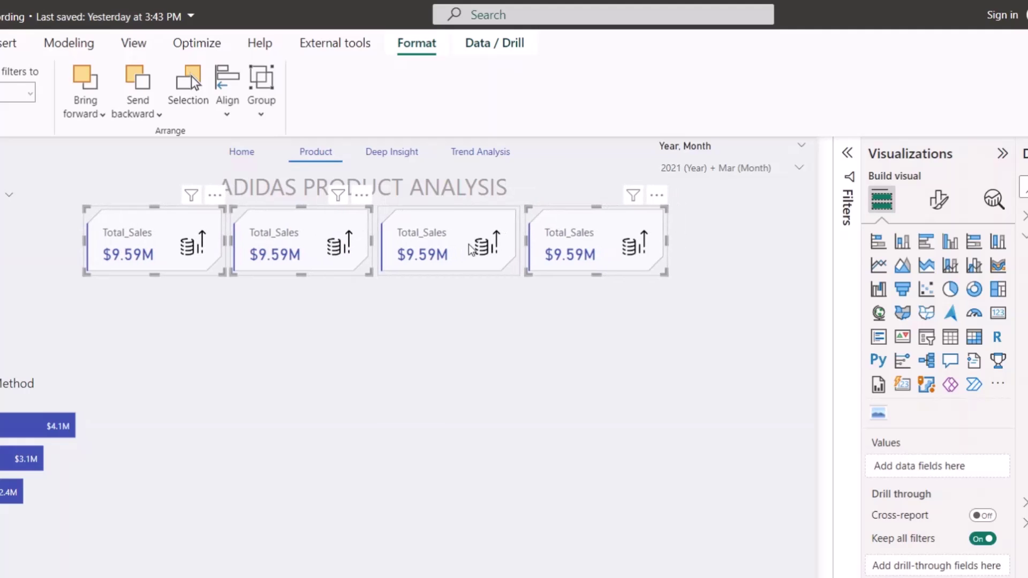
click(423, 267)
click(318, 309)
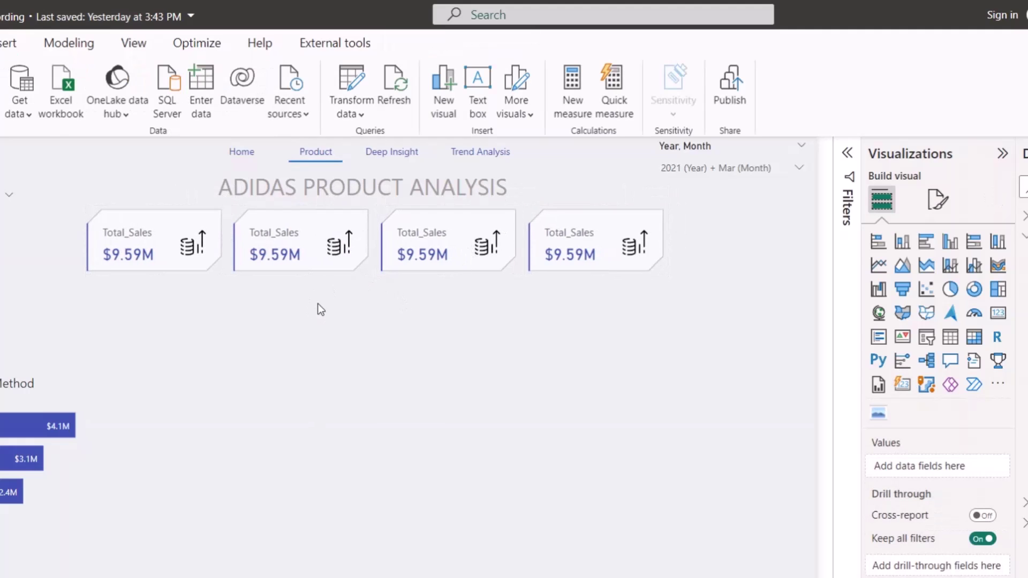
- Replace Total_Sales with the Total Units Sold measure in the second card
click(309, 233)
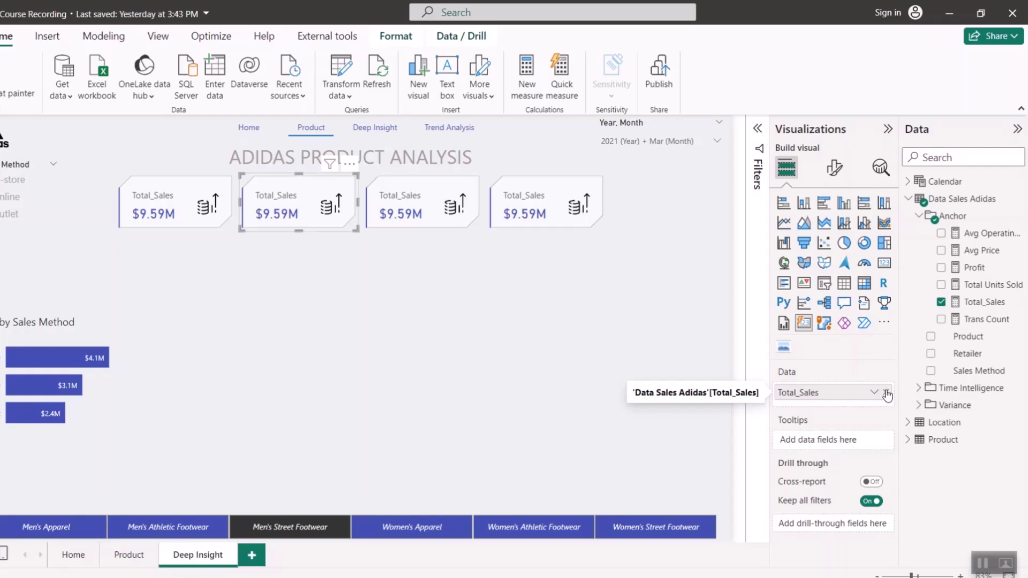
click(887, 395)
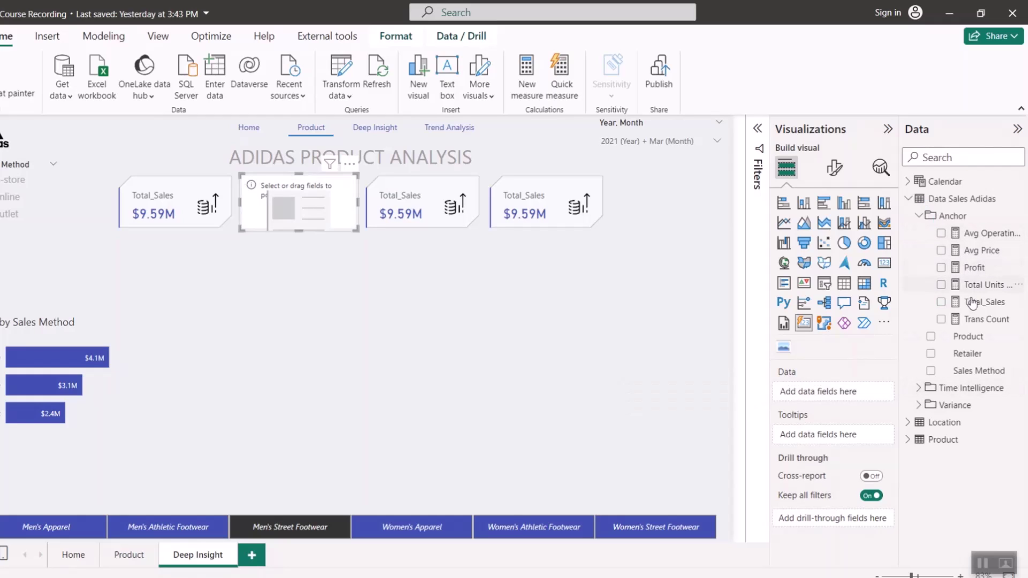
click(940, 284)
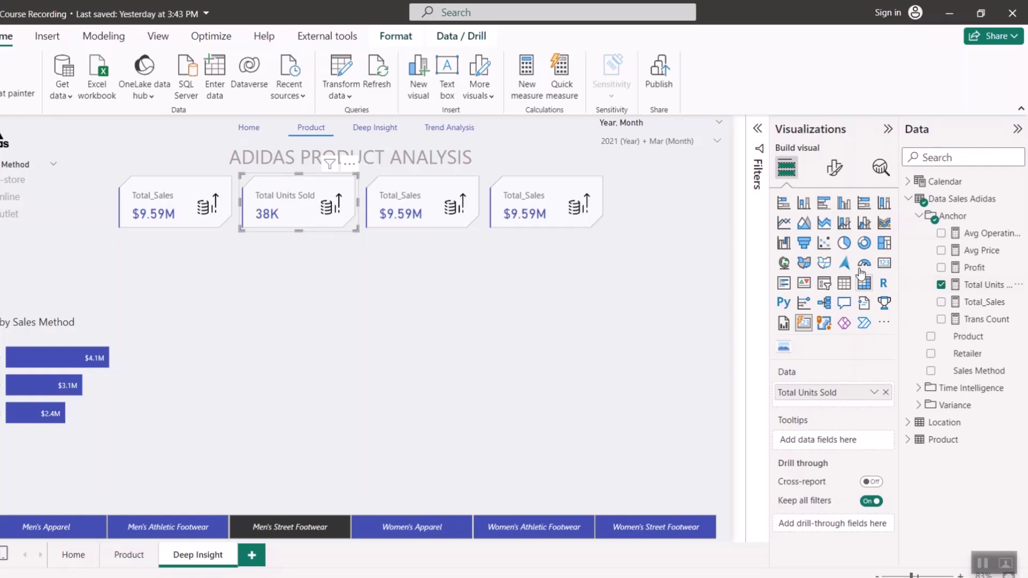
- Replace the Total Units Sold card's image with icons8-sales-50
click(833, 168)
click(797, 355)
scroll(821, 437, down, 3)
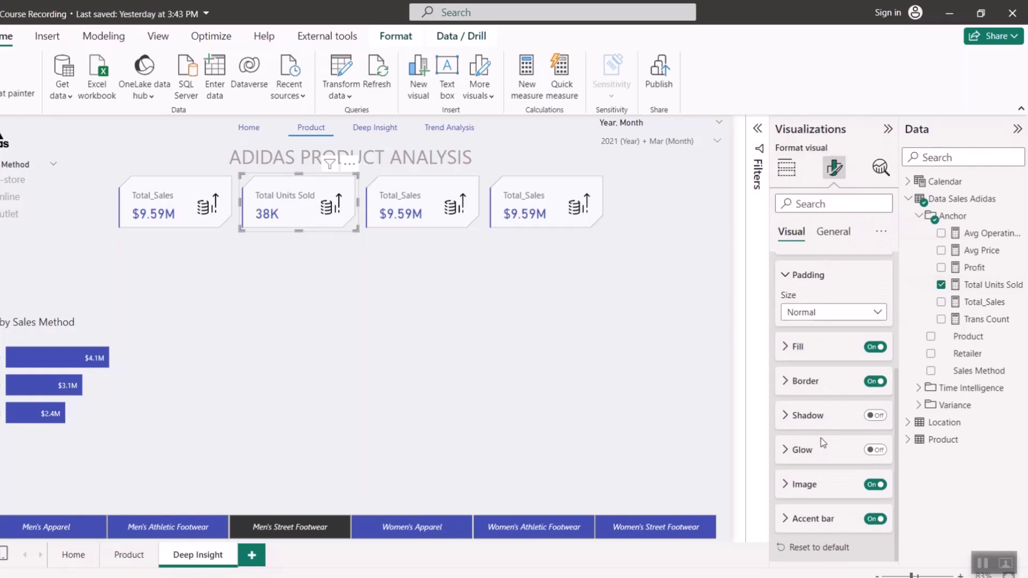
click(804, 483)
scroll(835, 428, down, 5)
click(878, 358)
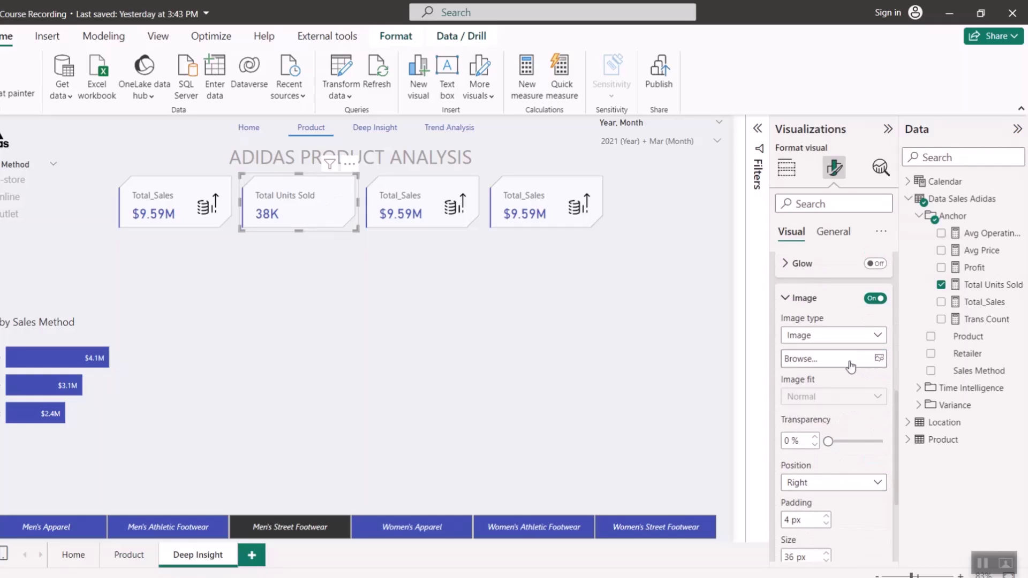
click(851, 360)
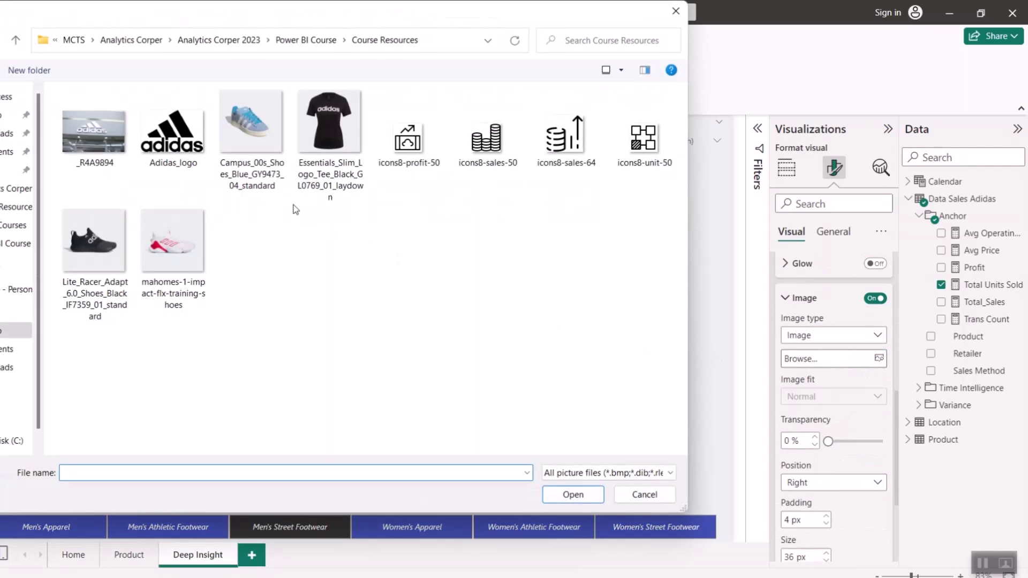
double_click(487, 153)
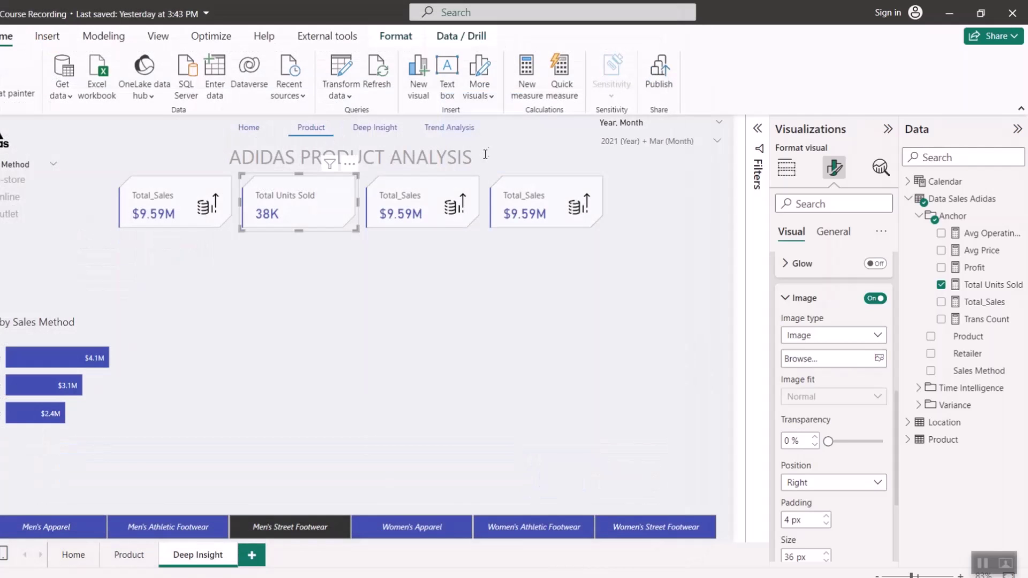
- Replace Total_Sales with the Profit measure in the third card
click(413, 207)
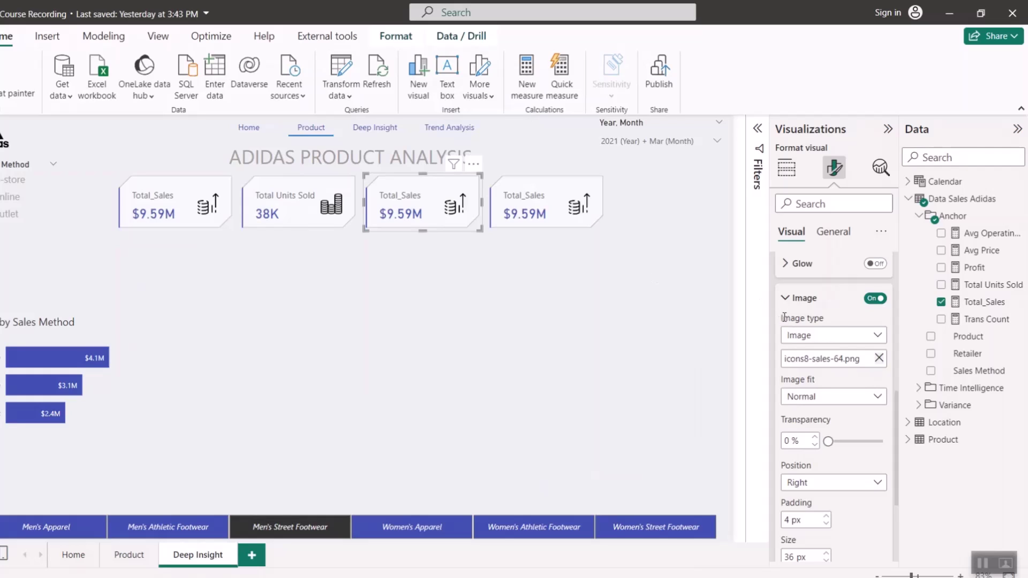
click(786, 167)
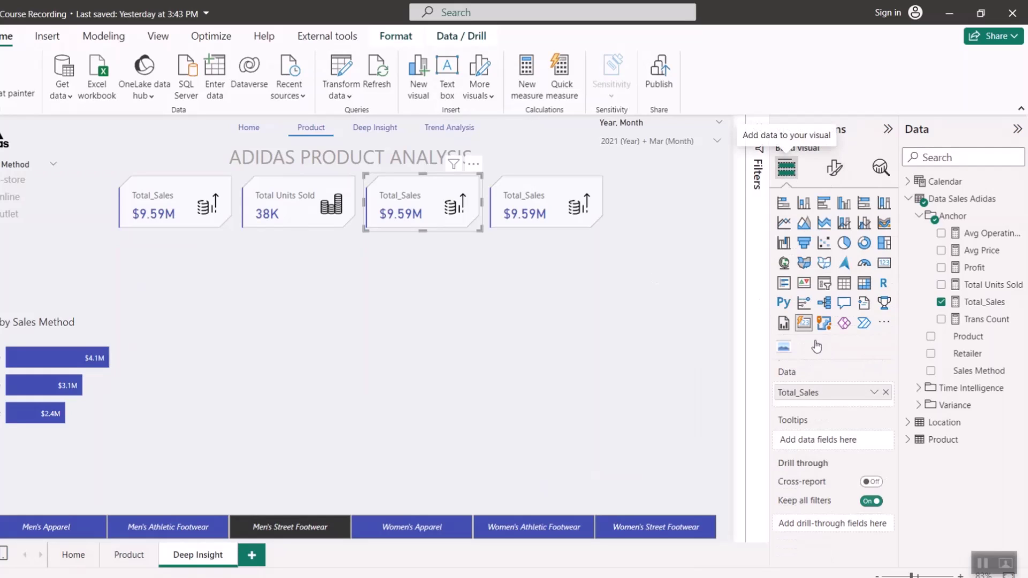
click(886, 391)
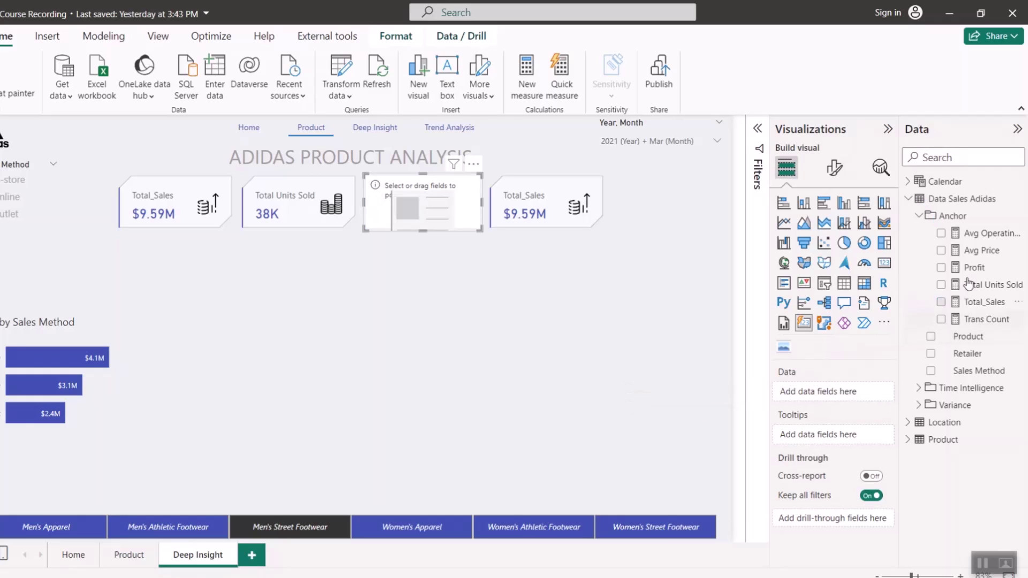
click(940, 268)
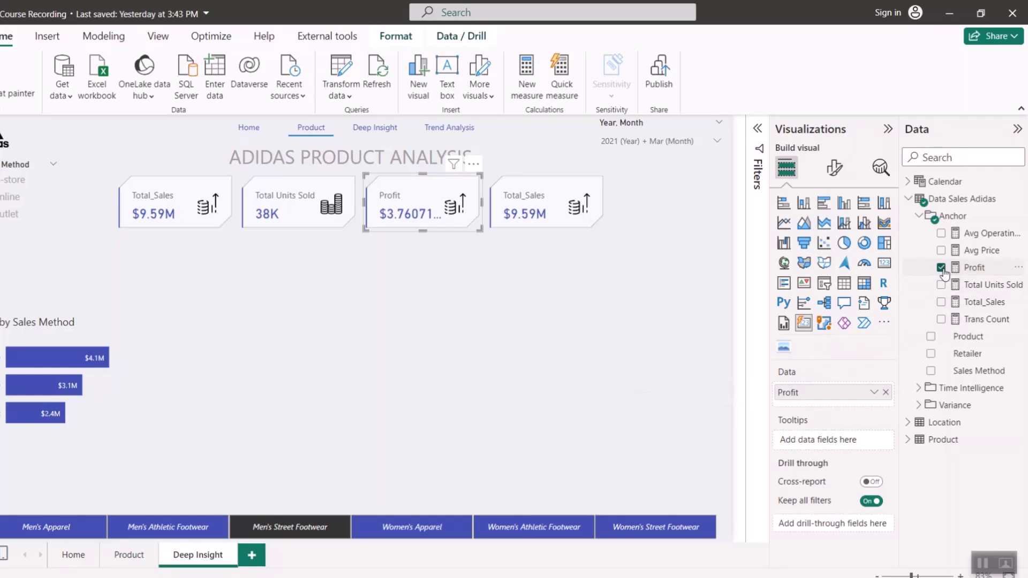
- Replace the Profit card's image with icons8-profit-50
click(833, 168)
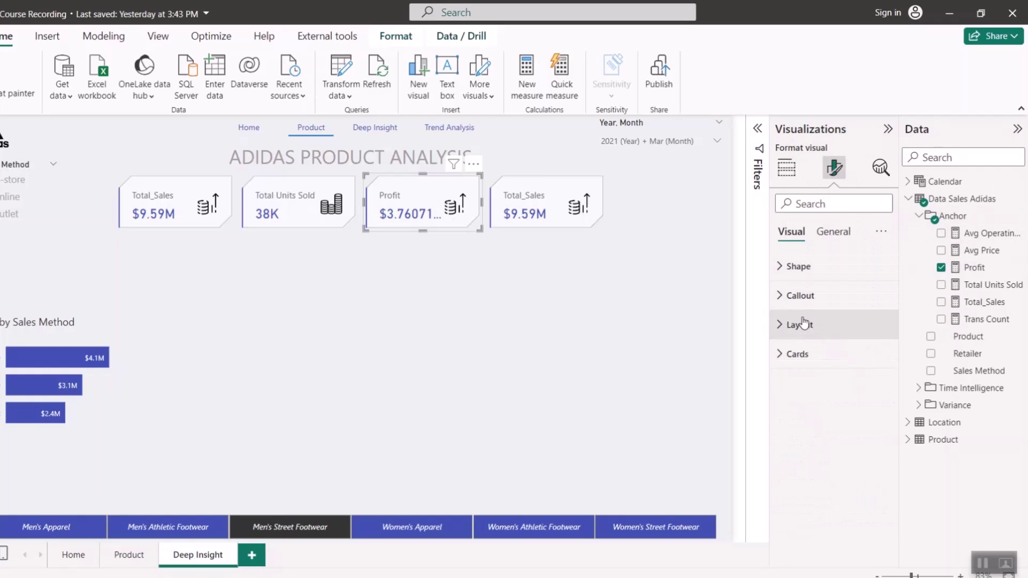
click(797, 354)
scroll(806, 481, down, 4)
click(803, 484)
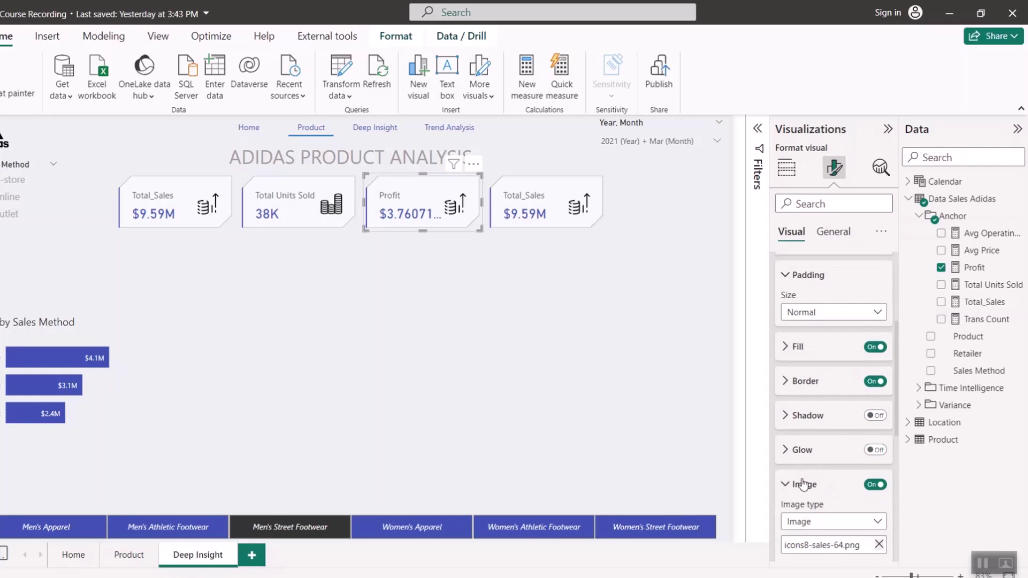
scroll(867, 482, down, 3)
click(880, 405)
click(808, 407)
double_click(408, 140)
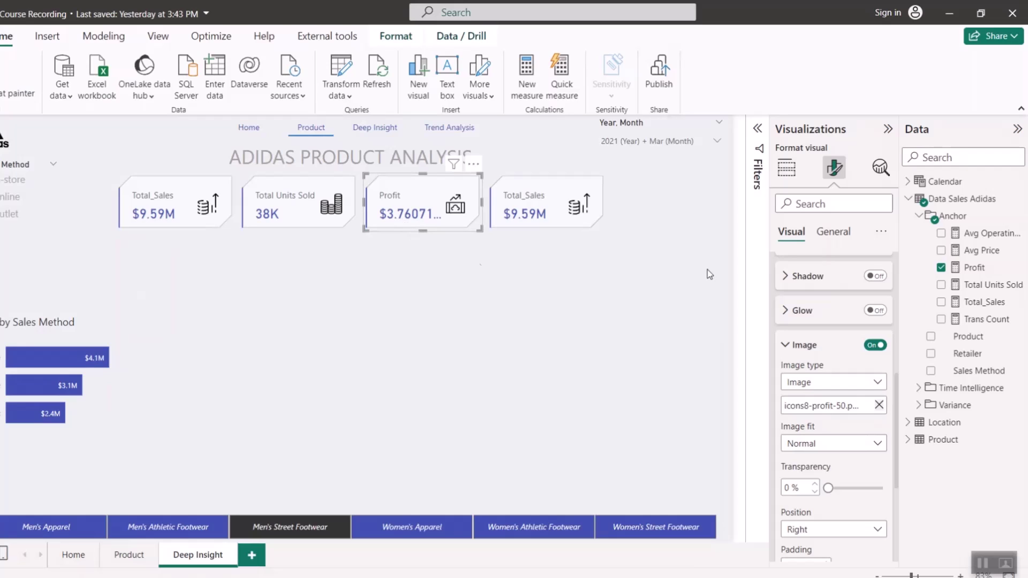
- Set the Profit measure's format to 2 decimal places
click(974, 268)
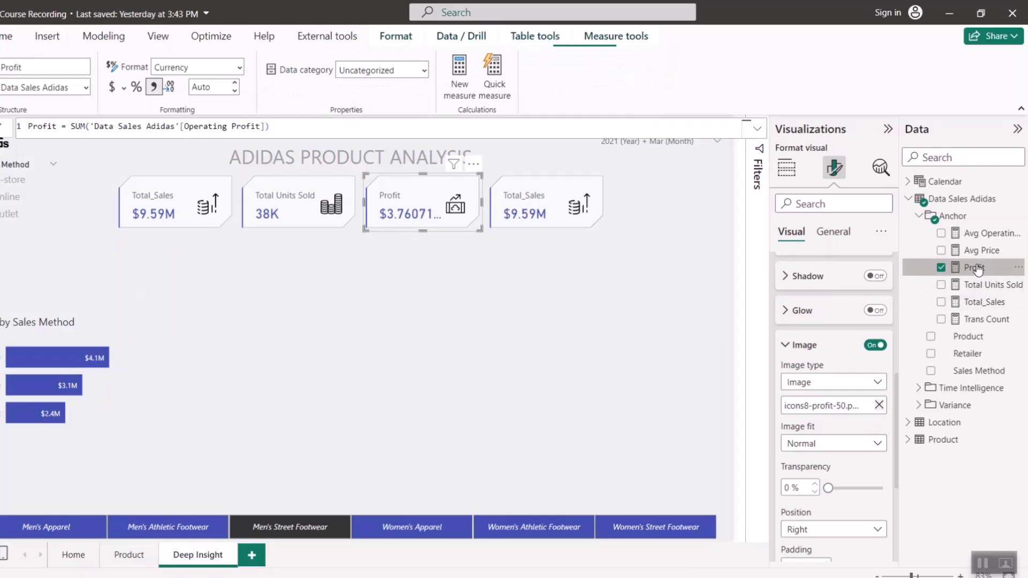
click(219, 87)
click(260, 94)
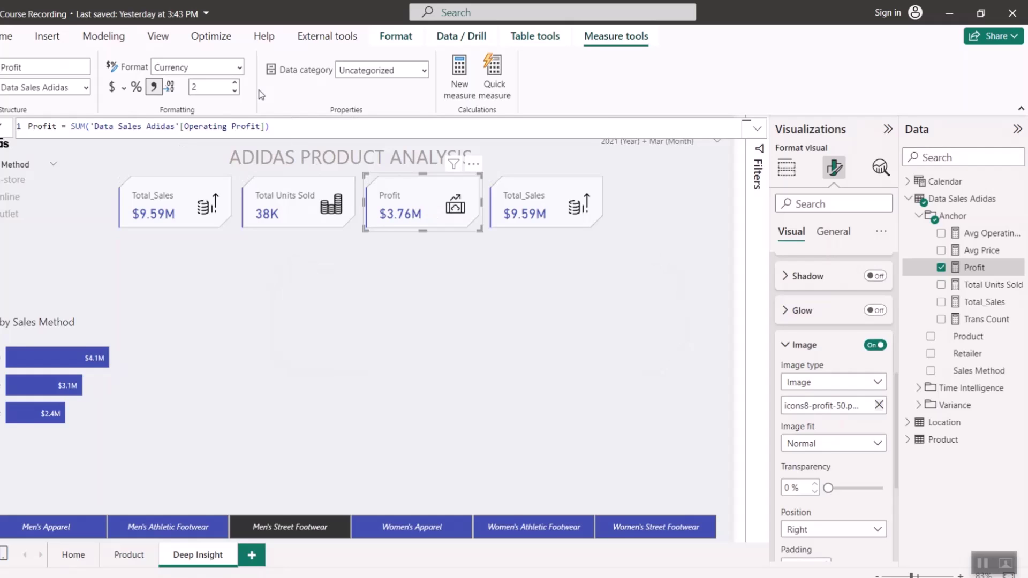
- Replace Total_Sales with the Trans Count measure in the fourth card
click(518, 207)
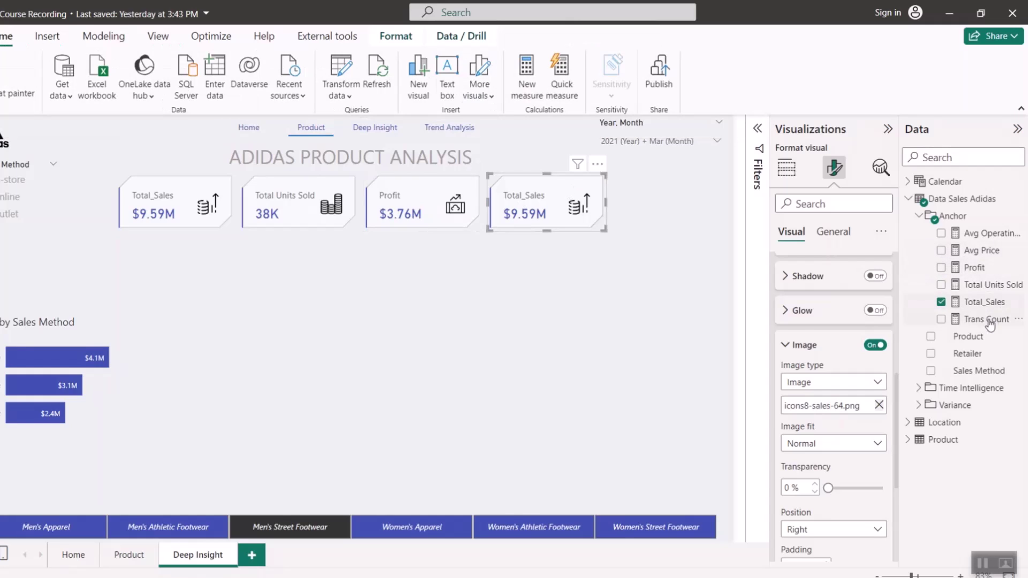
click(786, 169)
drag(988, 321, 854, 393)
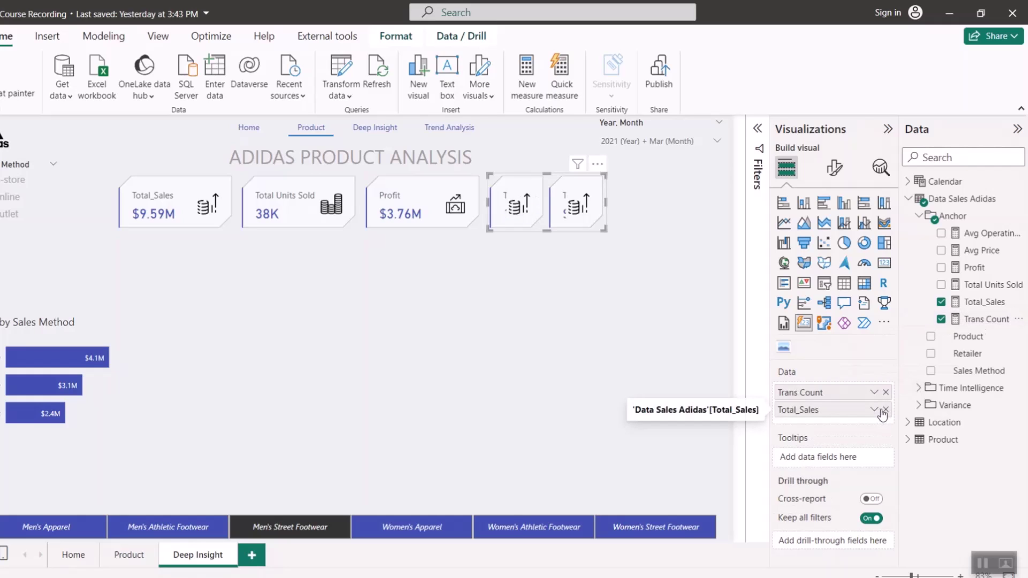
click(884, 410)
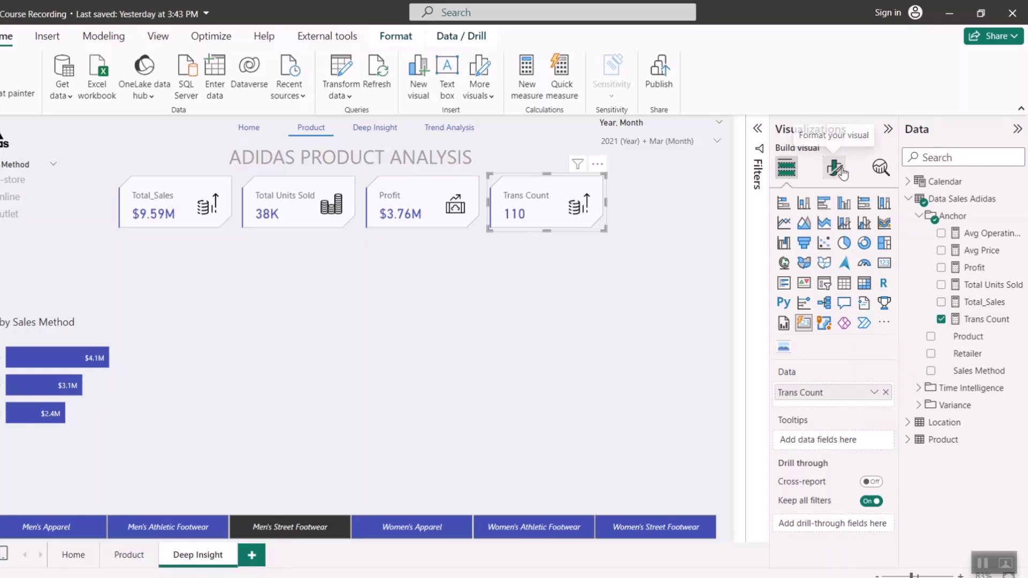
- Replace the Trans Count card's image with icons8-unit-50
click(835, 167)
click(797, 354)
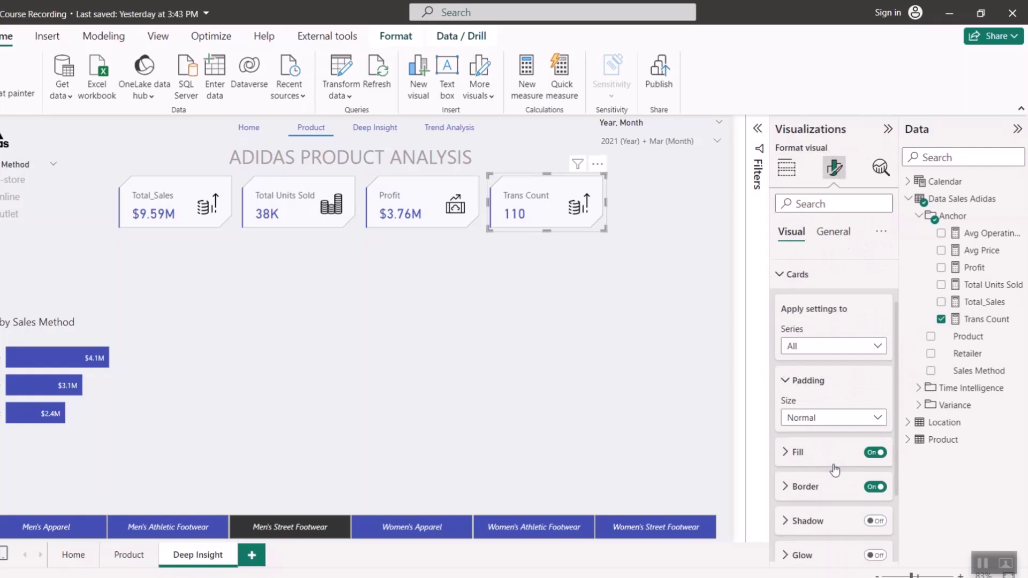
scroll(832, 466, down, 2)
click(804, 485)
scroll(804, 485, down, 3)
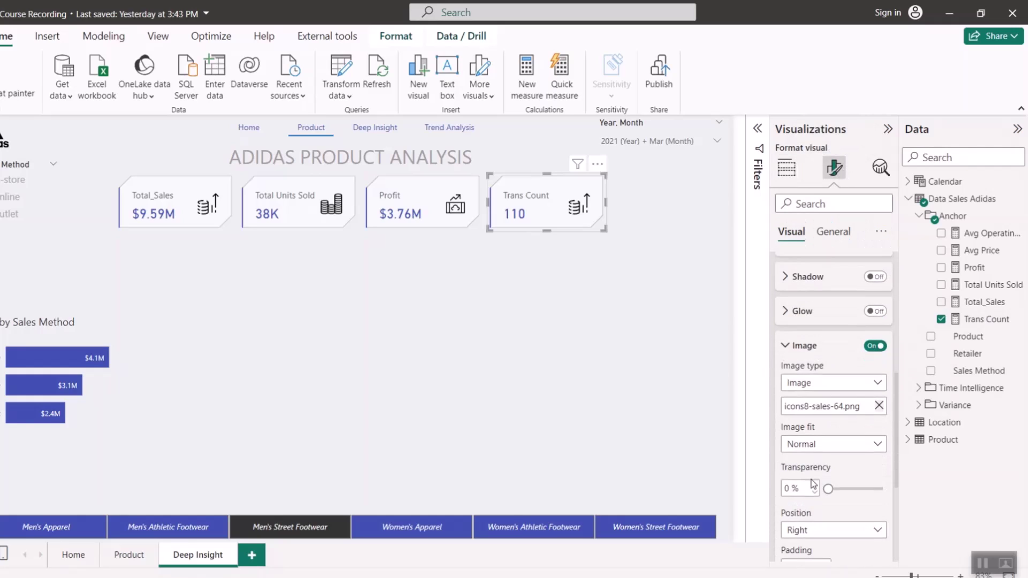
click(880, 405)
click(843, 408)
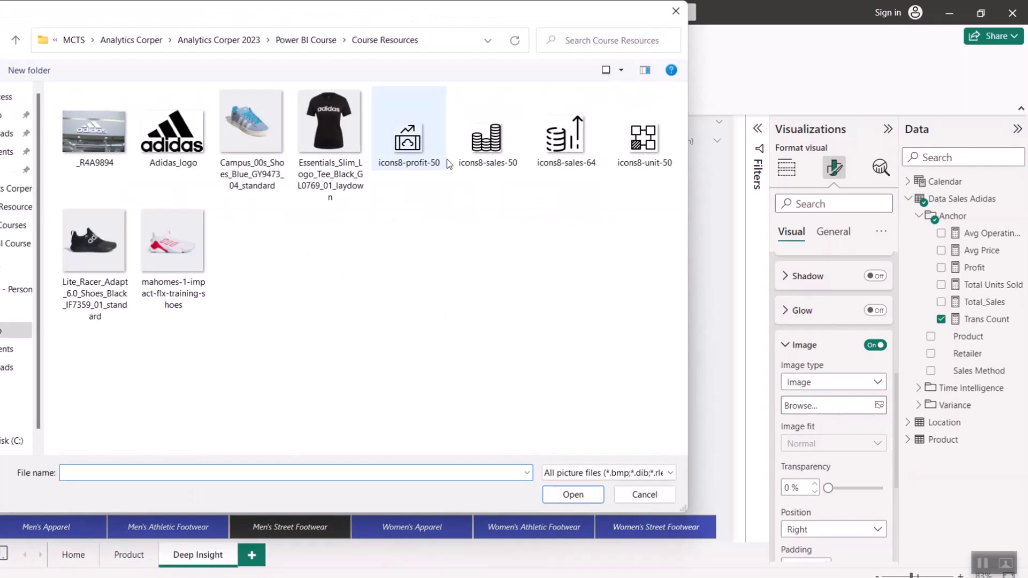
double_click(643, 136)
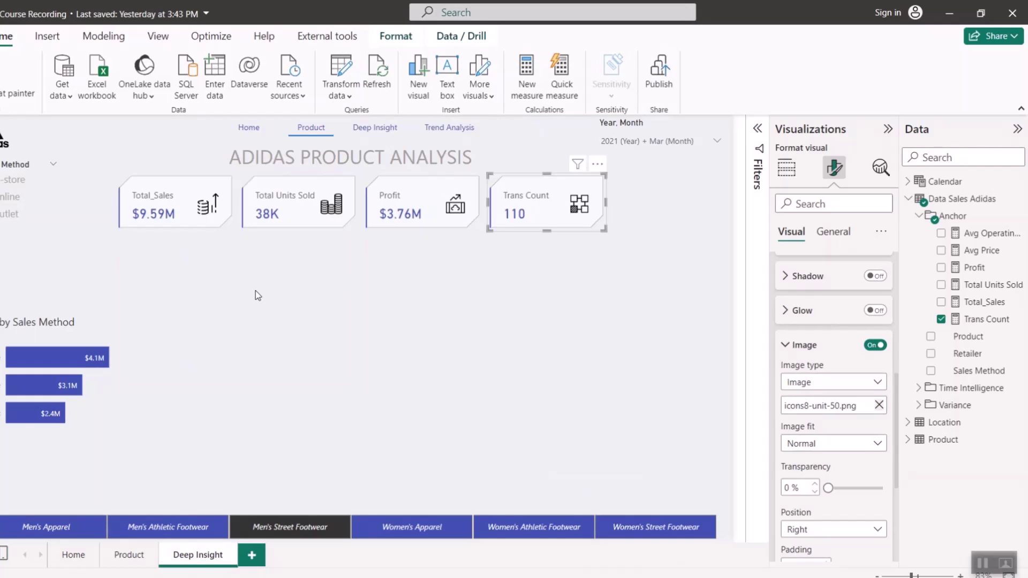
- Move the Sales by Sales Method bar chart directly beneath the Sales Method slicer and enlarge it slightly
click(68, 327)
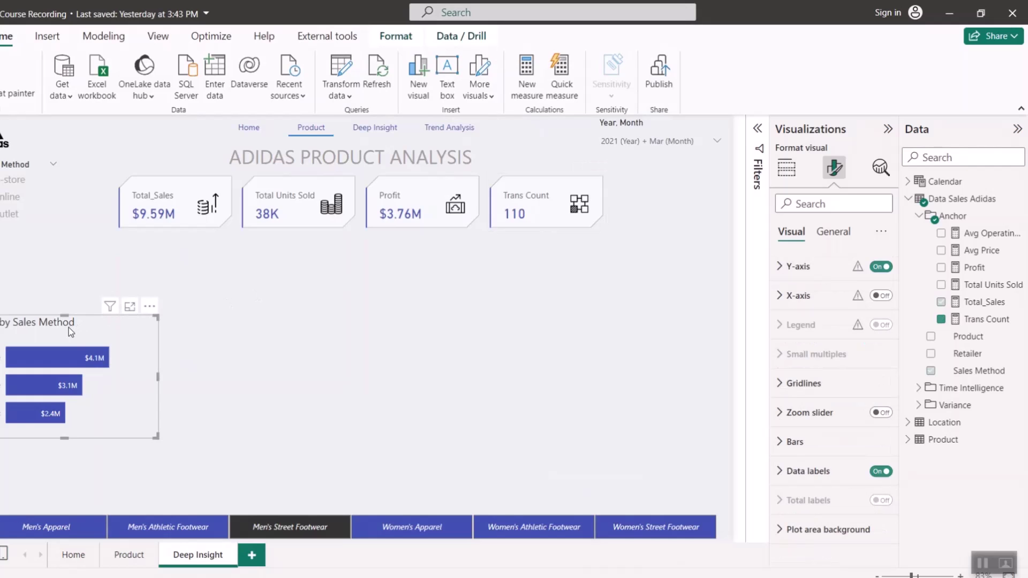
drag(70, 326, 79, 246)
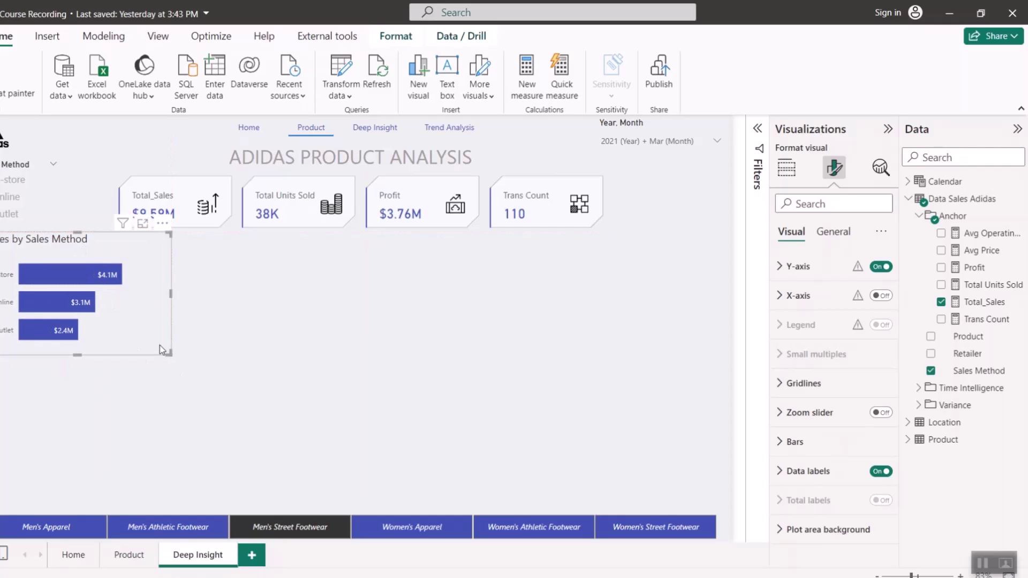
mouse_move(206, 354)
mouse_down()
mouse_move(189, 384)
mouse_move(198, 371)
mouse_up()
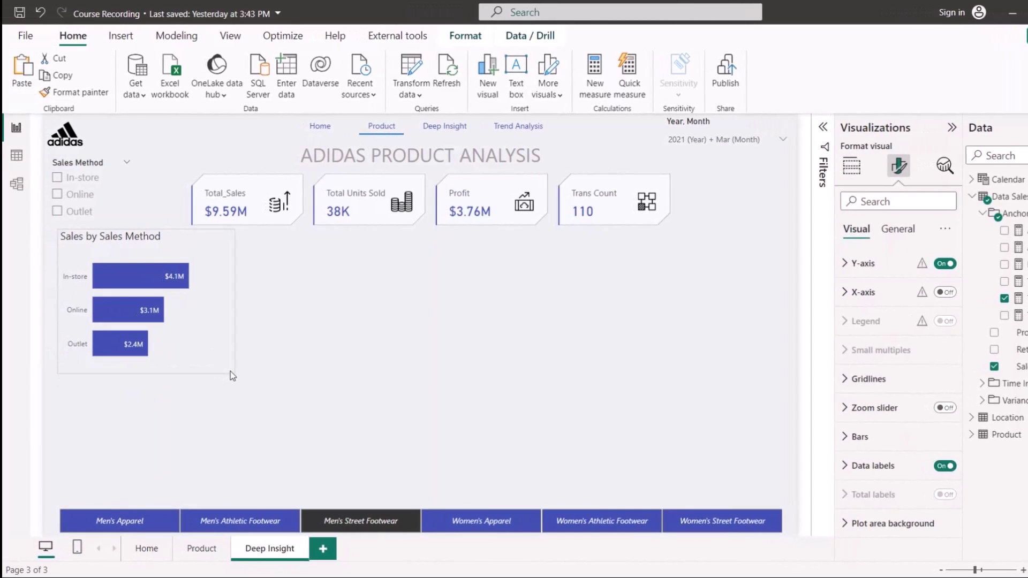
- Delete the product category slicer along the page's lower edge
click(57, 519)
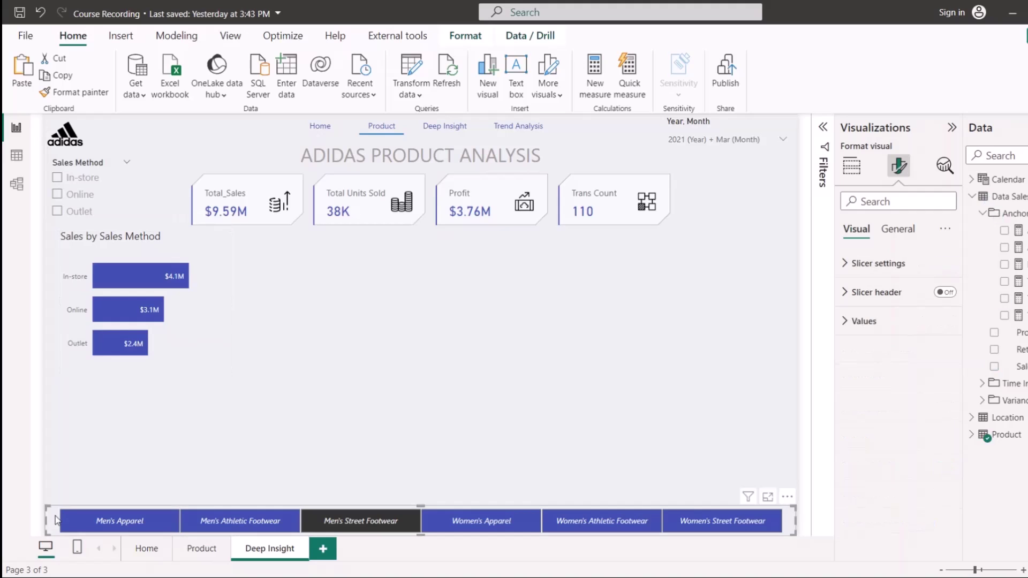
key(Delete)
- Give the Sales by Sales Method chart a white background with 60% transparency and shift the chart slightly
click(151, 252)
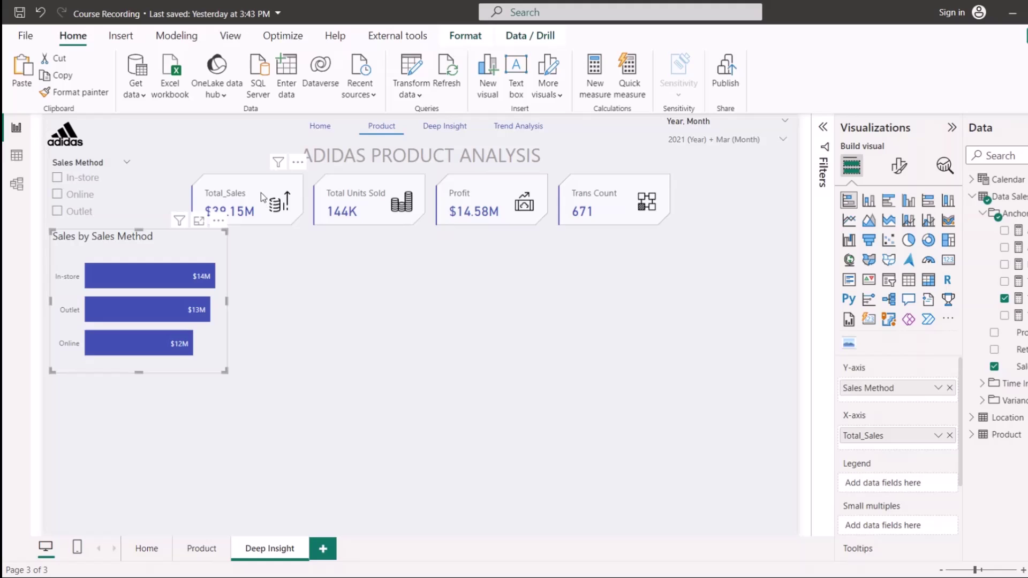
click(899, 166)
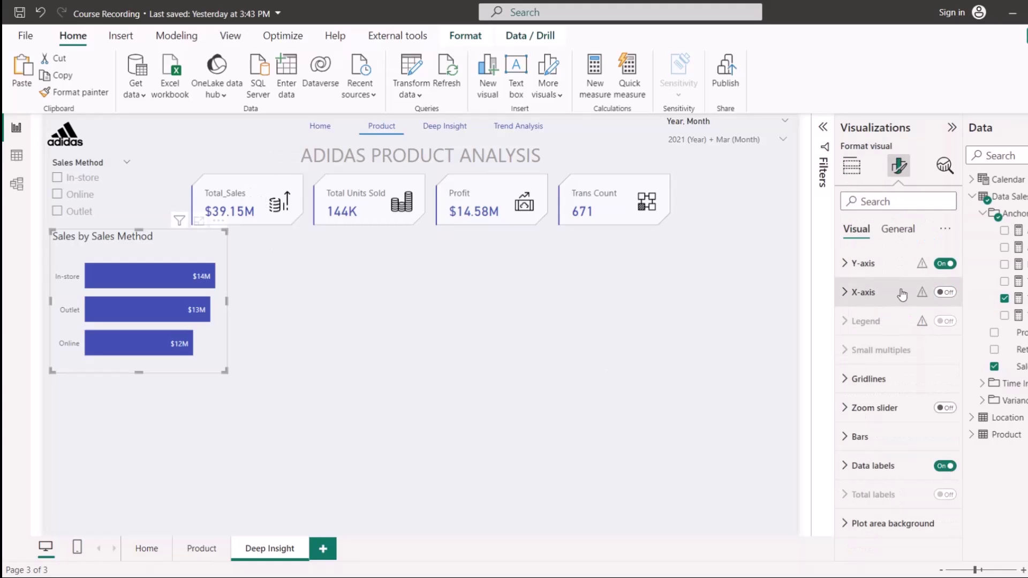
click(899, 229)
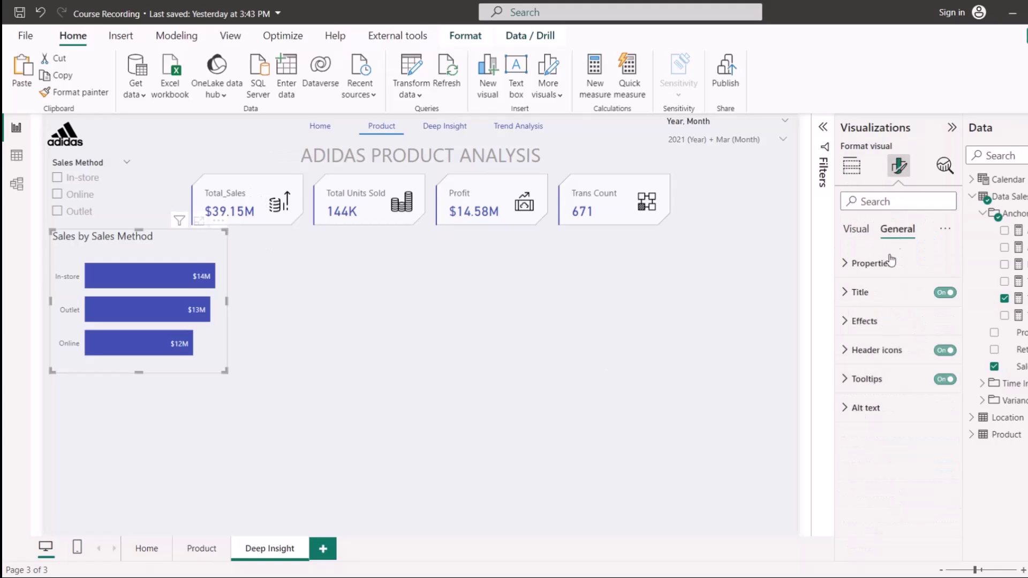
click(903, 321)
click(939, 355)
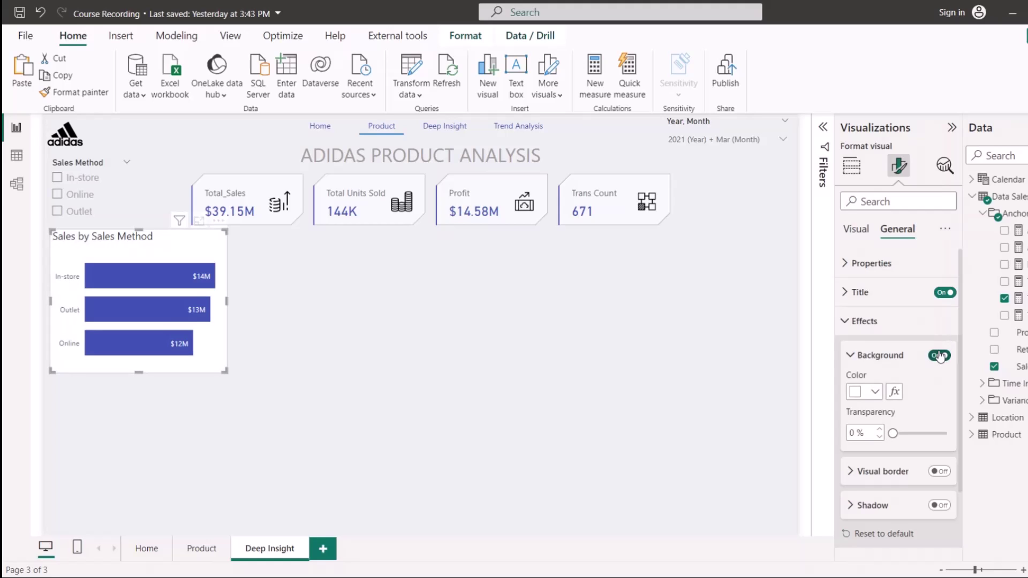
click(876, 402)
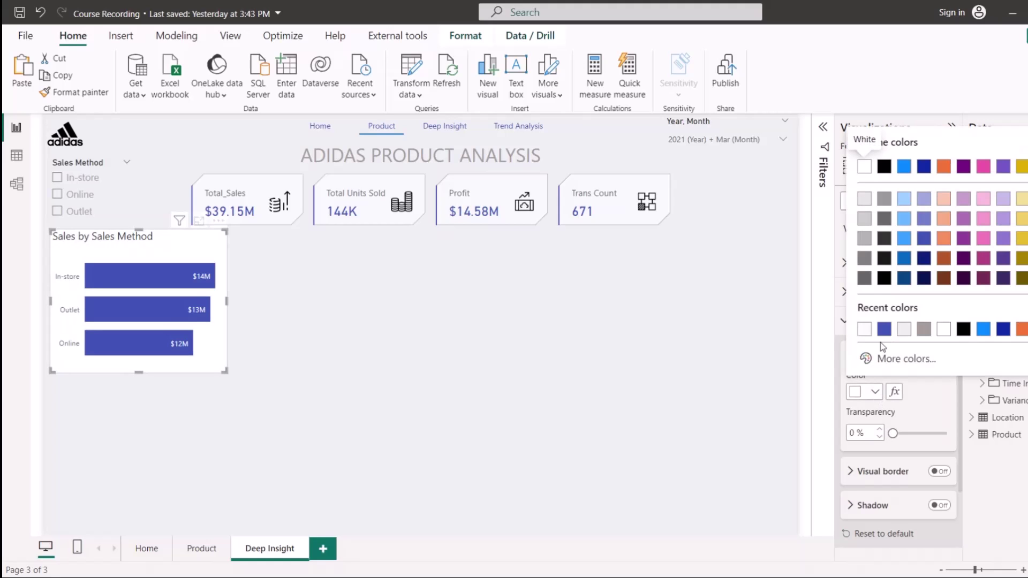
click(903, 453)
drag(892, 433, 925, 437)
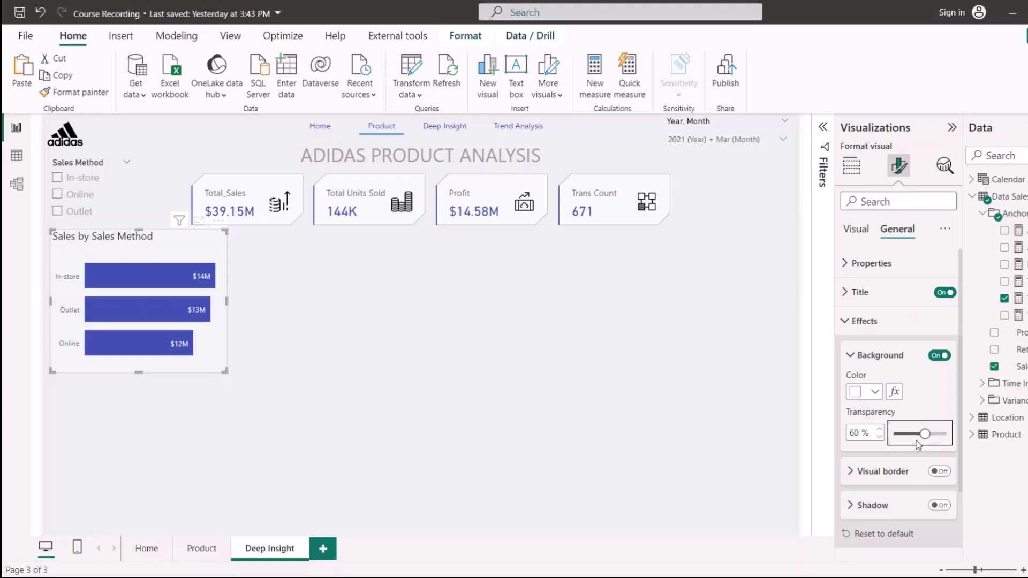
drag(156, 240, 152, 258)
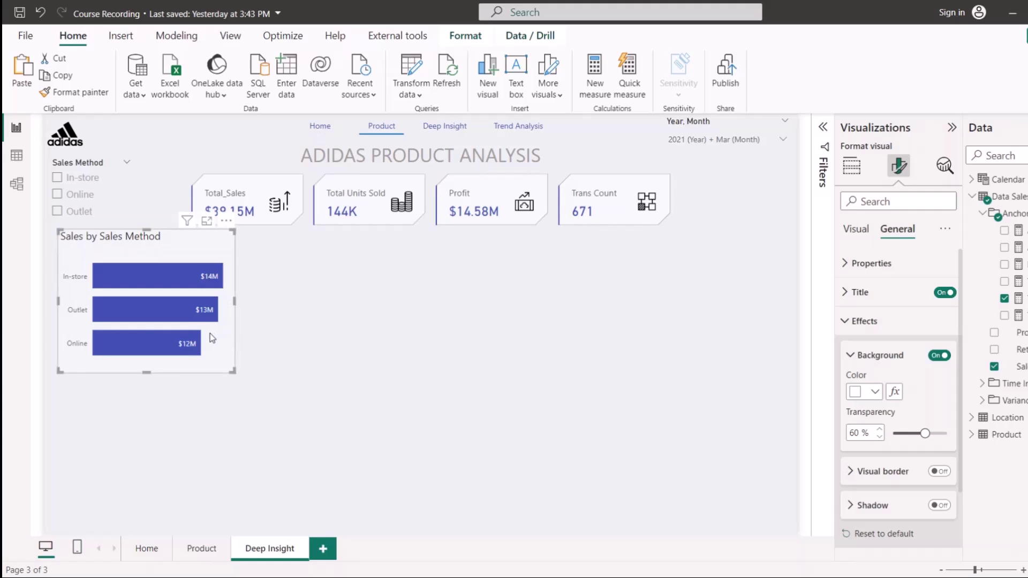
- Replace Sales Method with Retailer on the bar chart's Y-axis
click(851, 166)
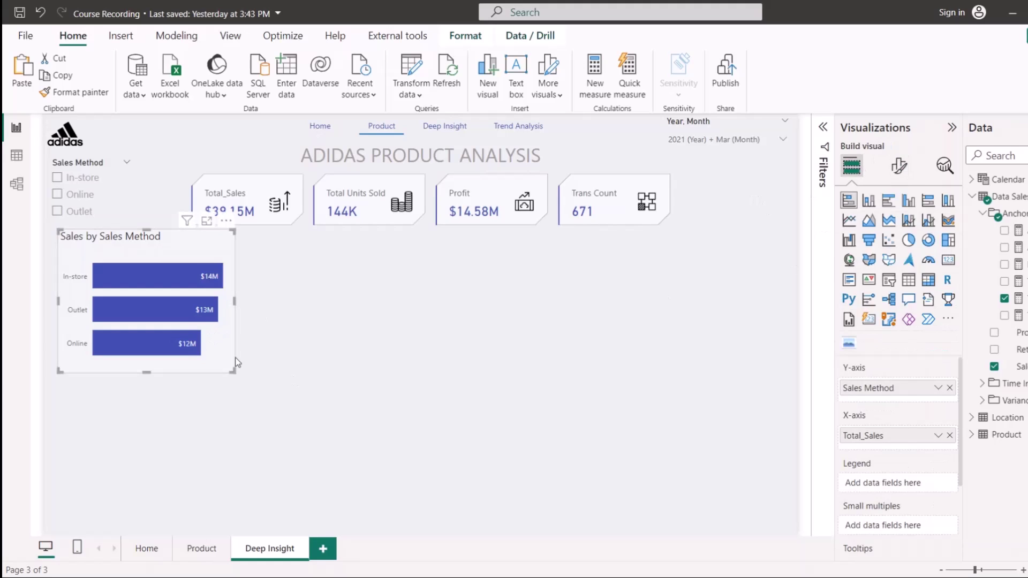
click(949, 388)
click(994, 349)
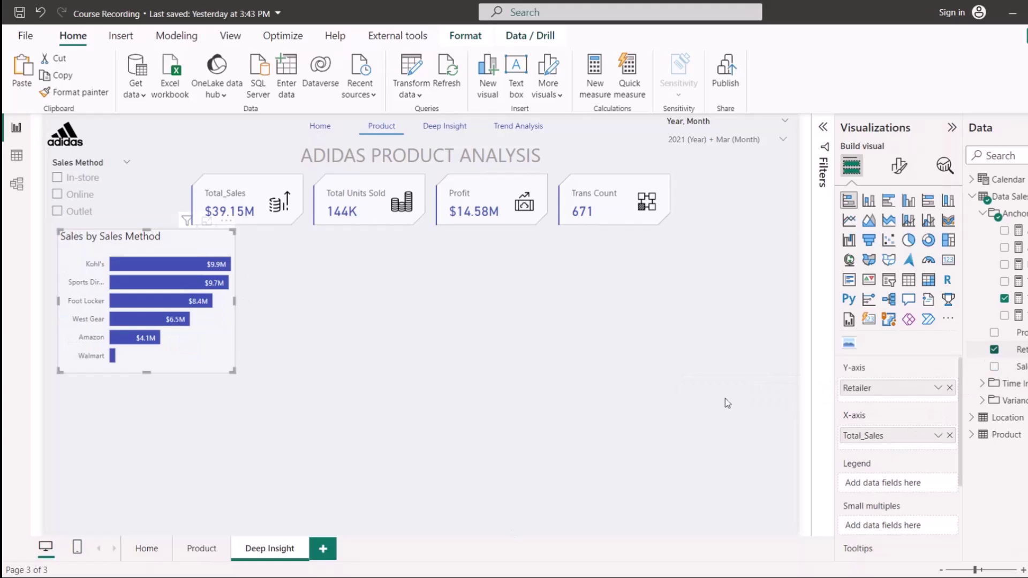
- Resize the retailer bar chart and align it beneath the Sales Method slicer, leaving room for a second chart below
drag(234, 372, 251, 385)
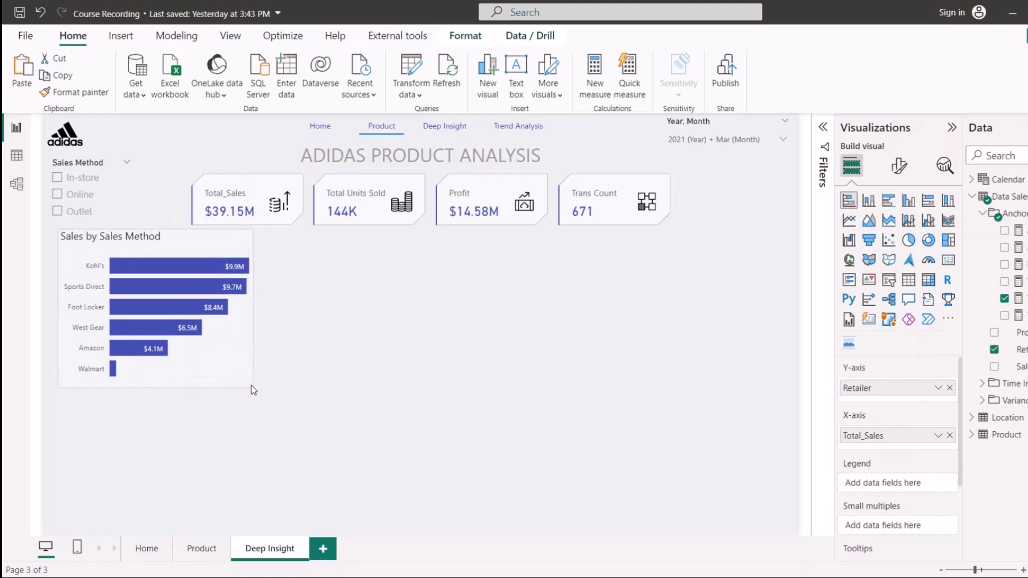
drag(117, 243, 90, 247)
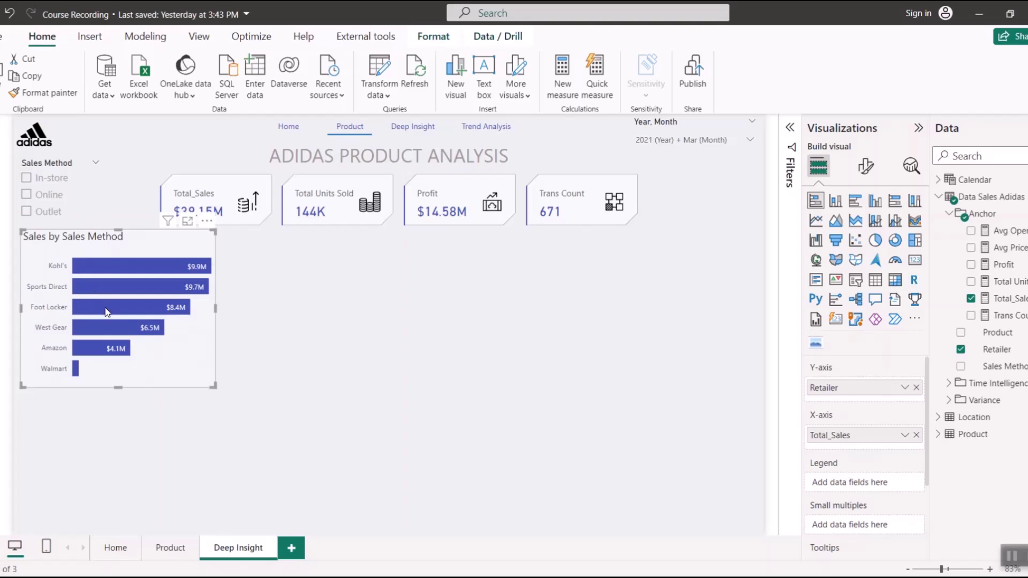
mouse_move(107, 312)
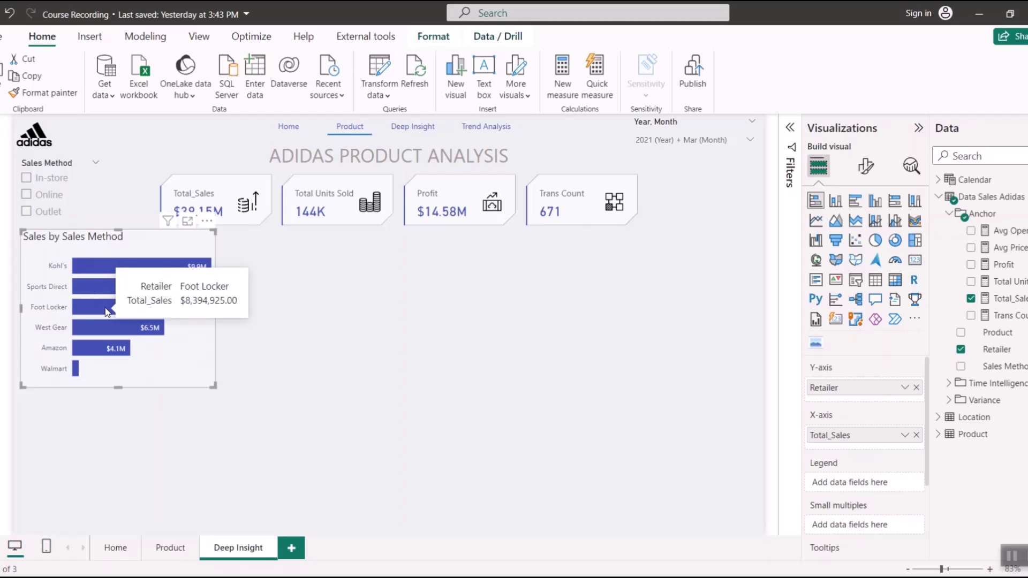
drag(215, 243, 207, 244)
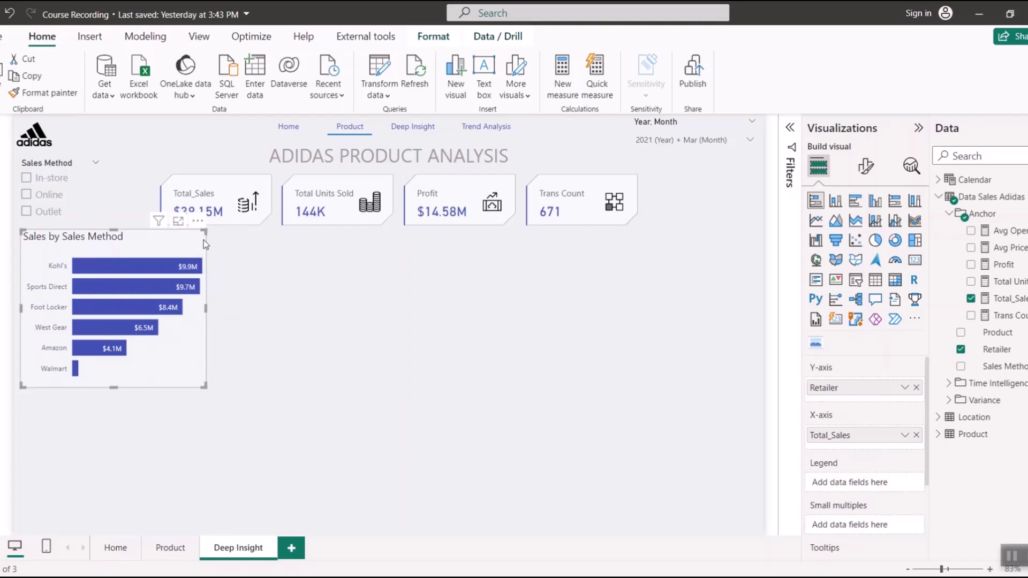
click(266, 257)
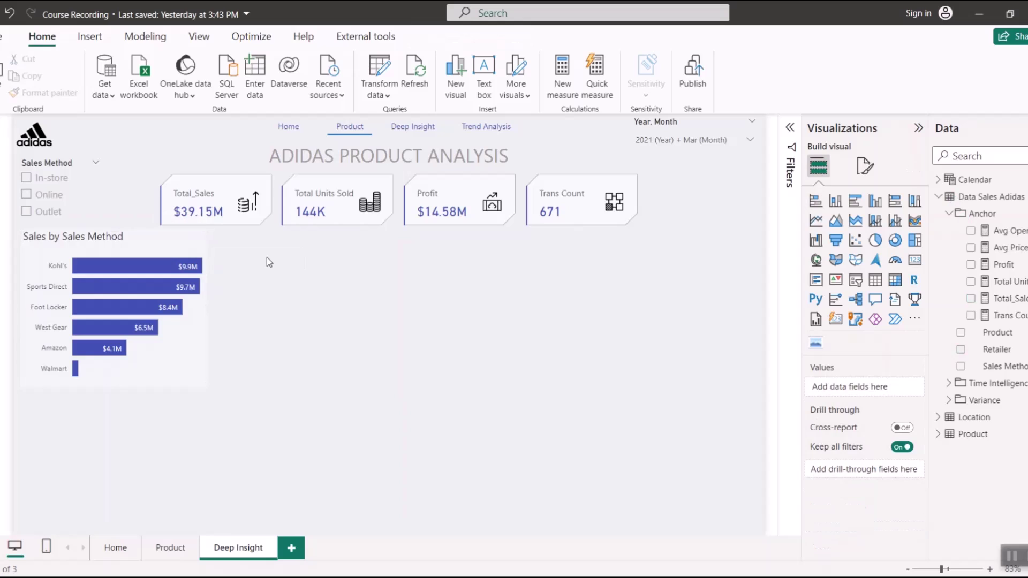
click(179, 245)
drag(114, 229, 133, 243)
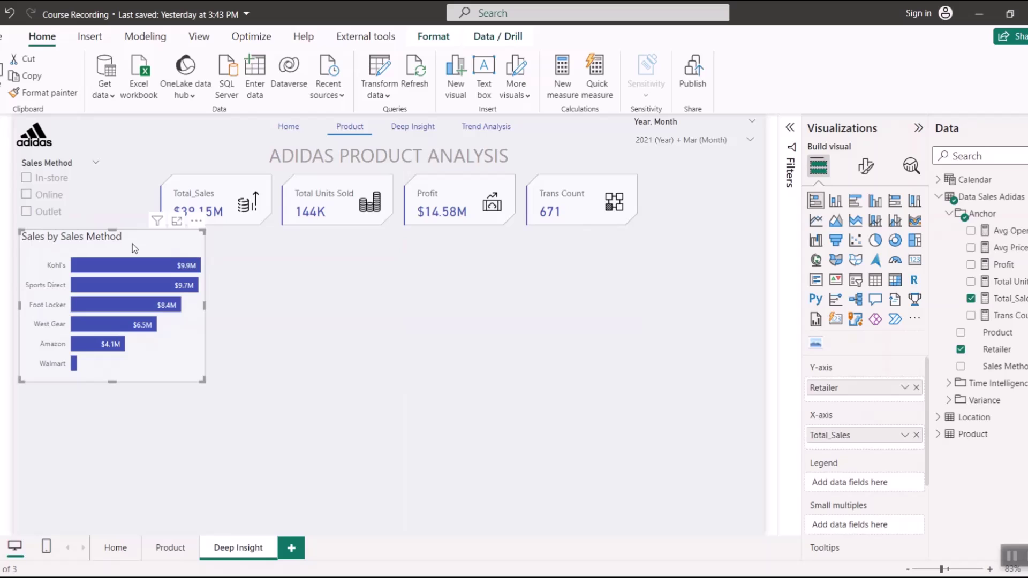
- Duplicate the retailer bar chart, place the copy directly beneath the original, and reduce the copy's height slightly
key(ctrl+c)
key(ctrl+v)
drag(134, 249, 125, 400)
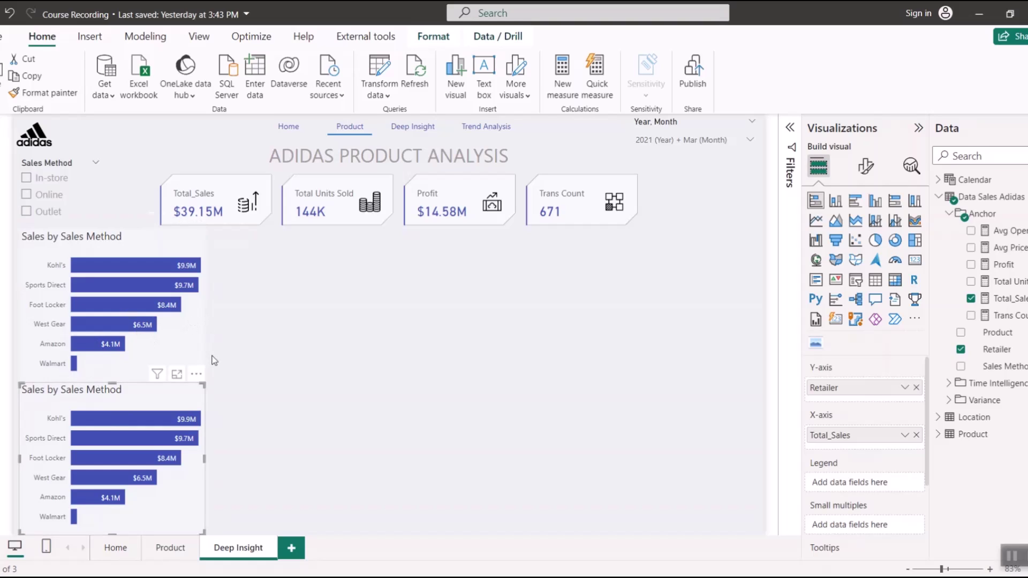
mouse_move(203, 386)
mouse_down()
mouse_move(204, 399)
mouse_move(202, 388)
mouse_up()
- Check the lower chart's size and set the upper retailer chart's height to 253 to match
click(866, 166)
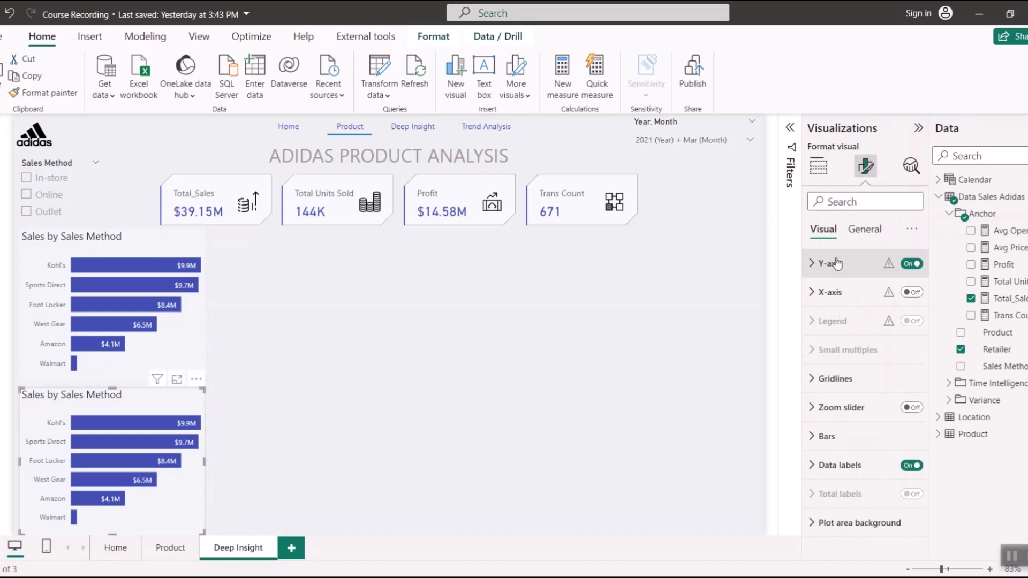
click(866, 230)
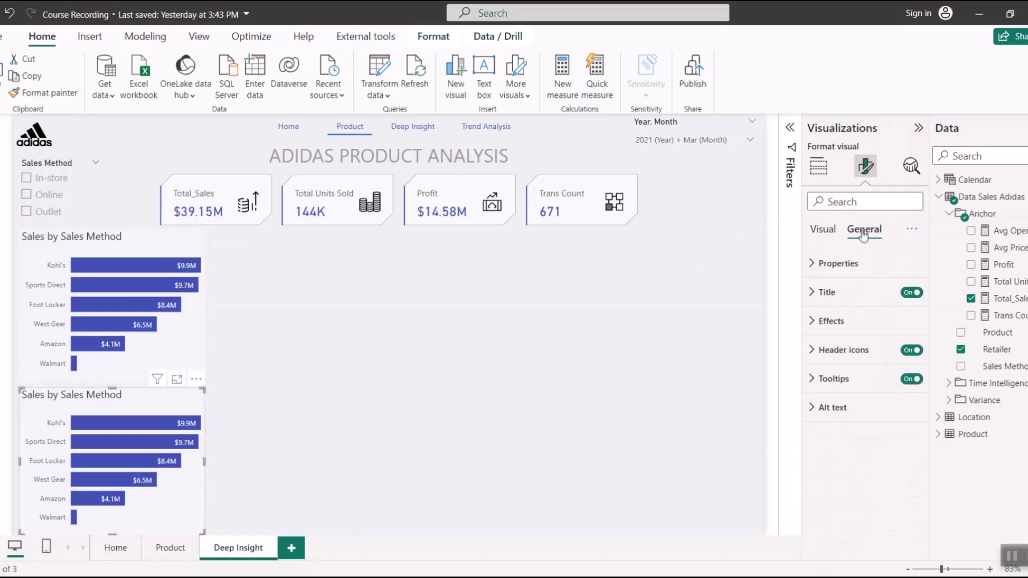
click(843, 265)
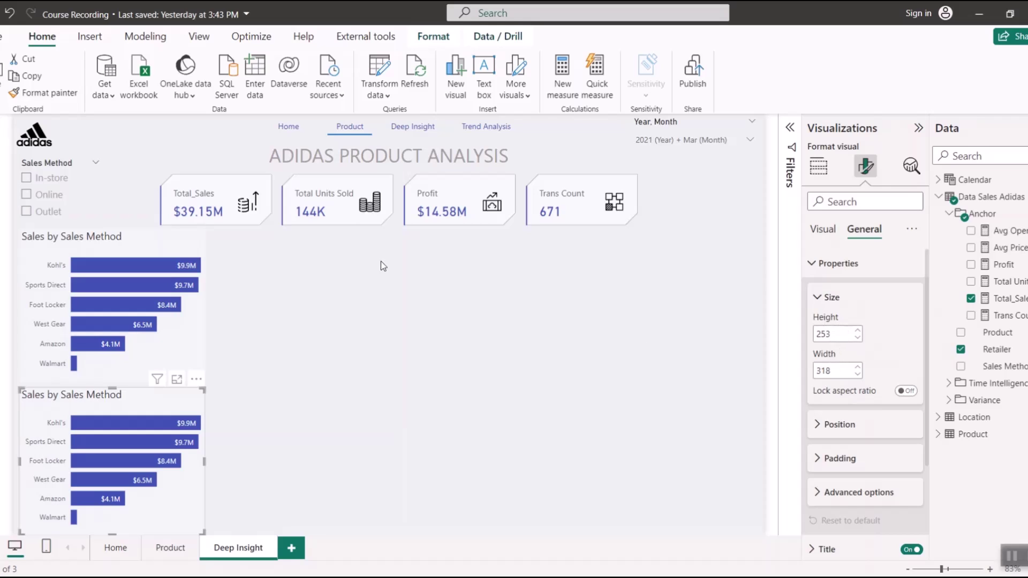
click(179, 248)
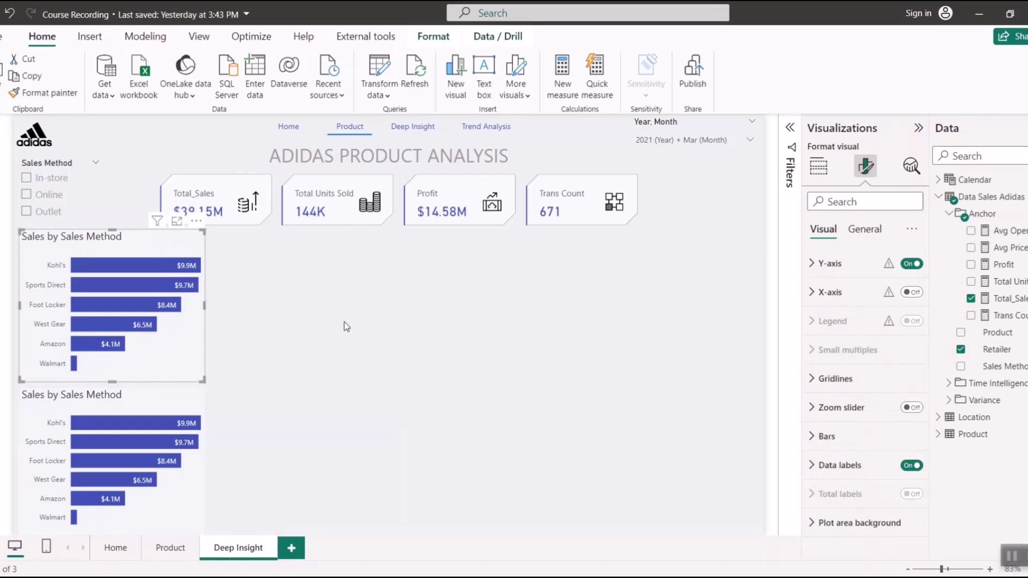
click(865, 230)
double_click(839, 335)
text(253)
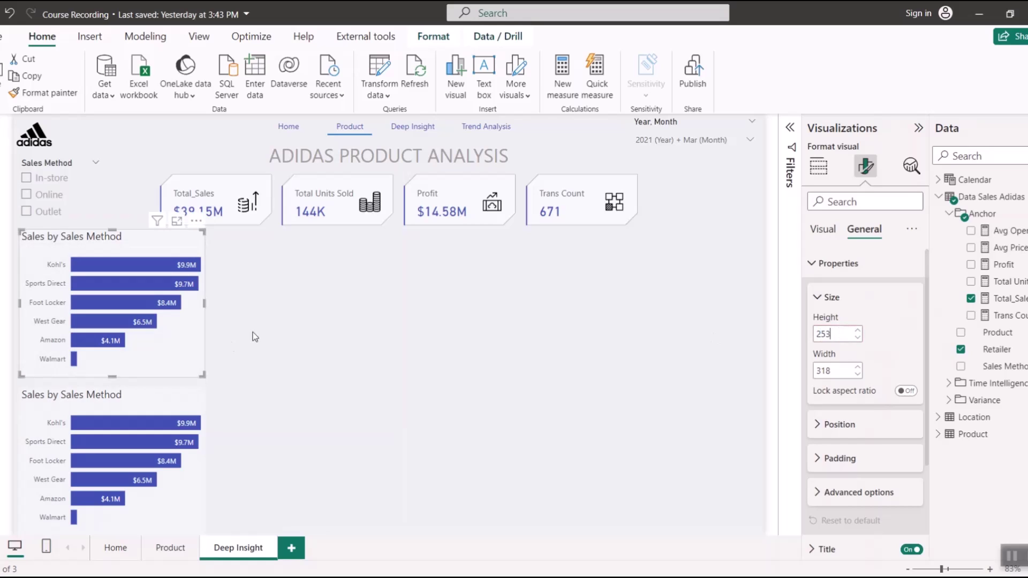
- Nudge the lower bar chart up to narrow the gap below the upper chart
click(174, 392)
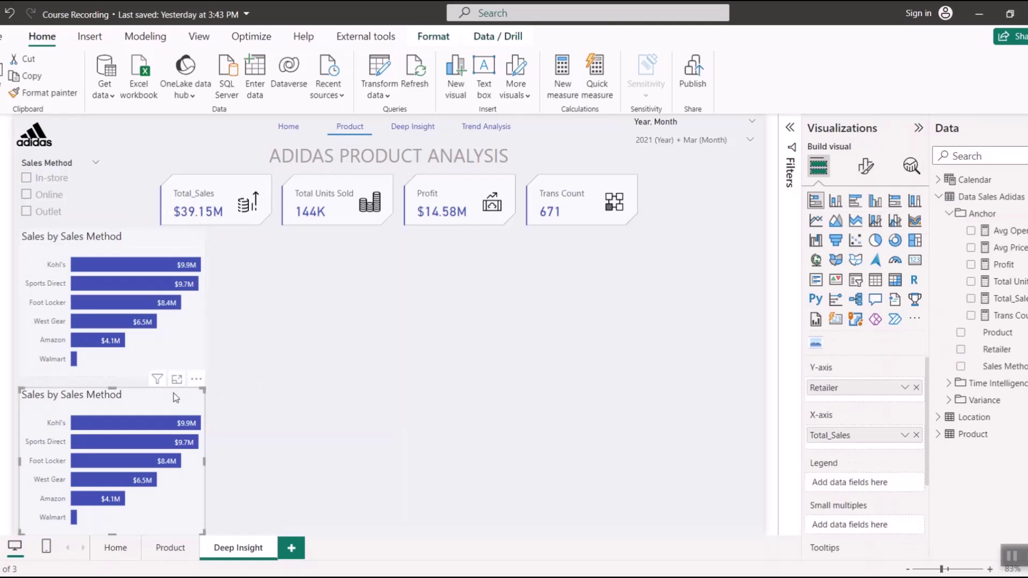
key(Up)
key(Up)
key(Up)
key(Up)
key(Up)
key(Up)
key(Up)
key(Up)
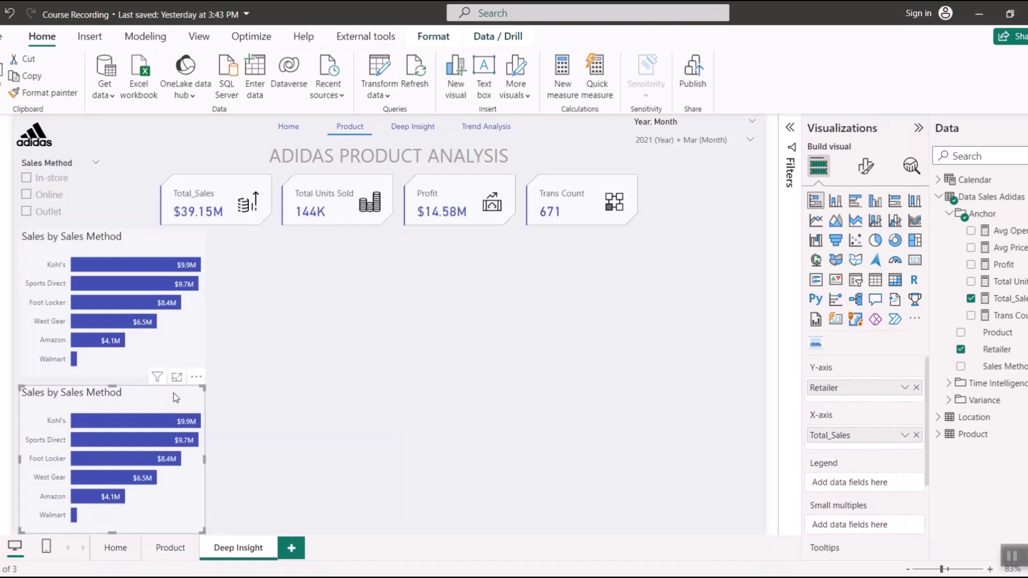
key(Up)
key(Up)
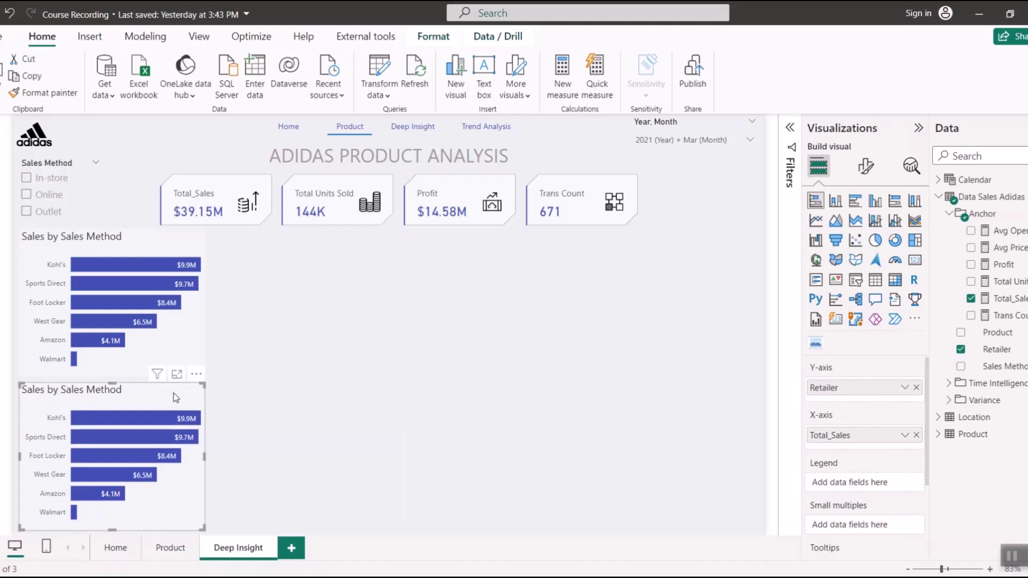
- Set the upper retailer bar chart's background transparency to 40%
click(387, 482)
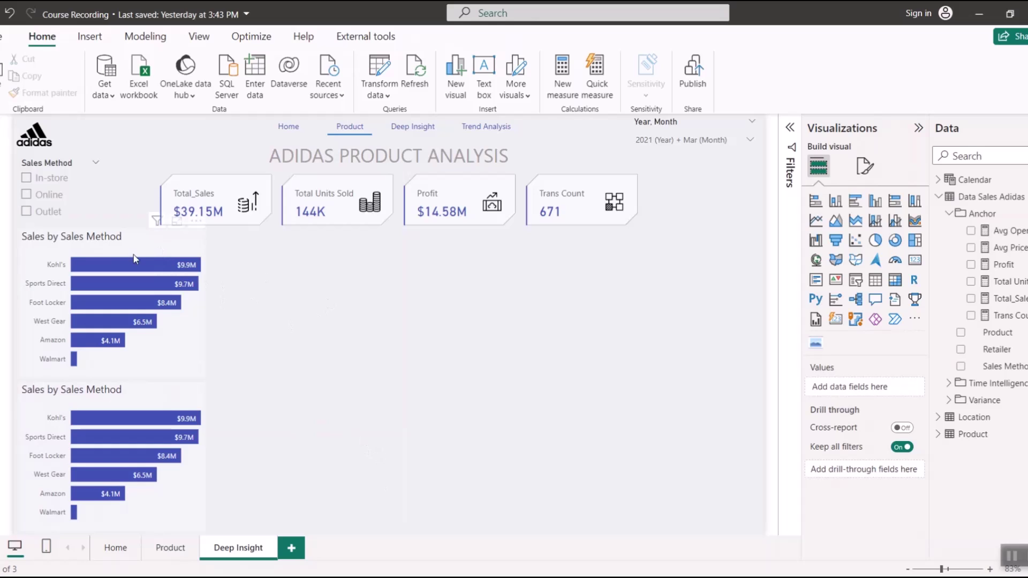
click(115, 238)
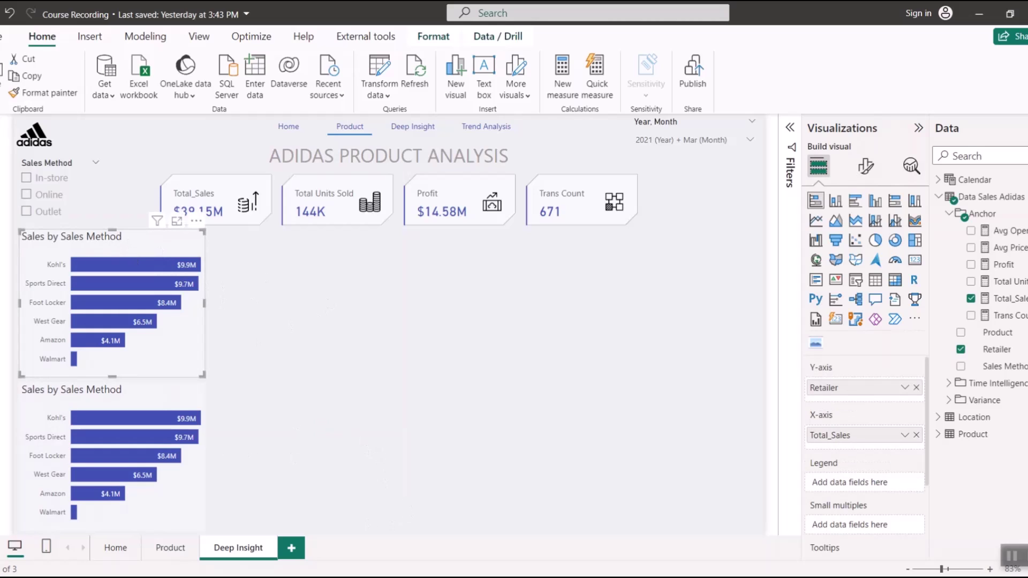
click(865, 166)
click(862, 229)
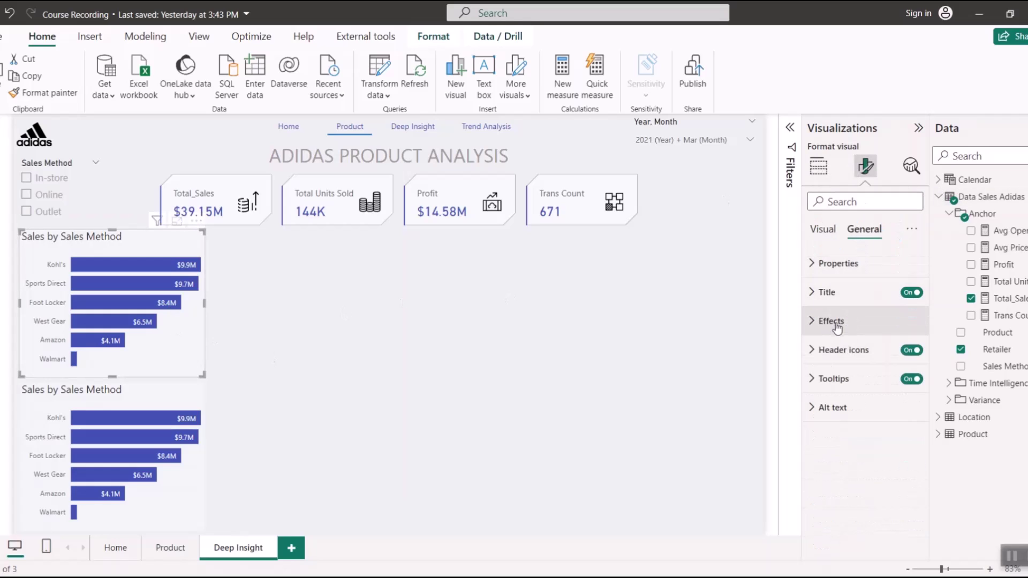
click(836, 325)
drag(890, 429, 881, 431)
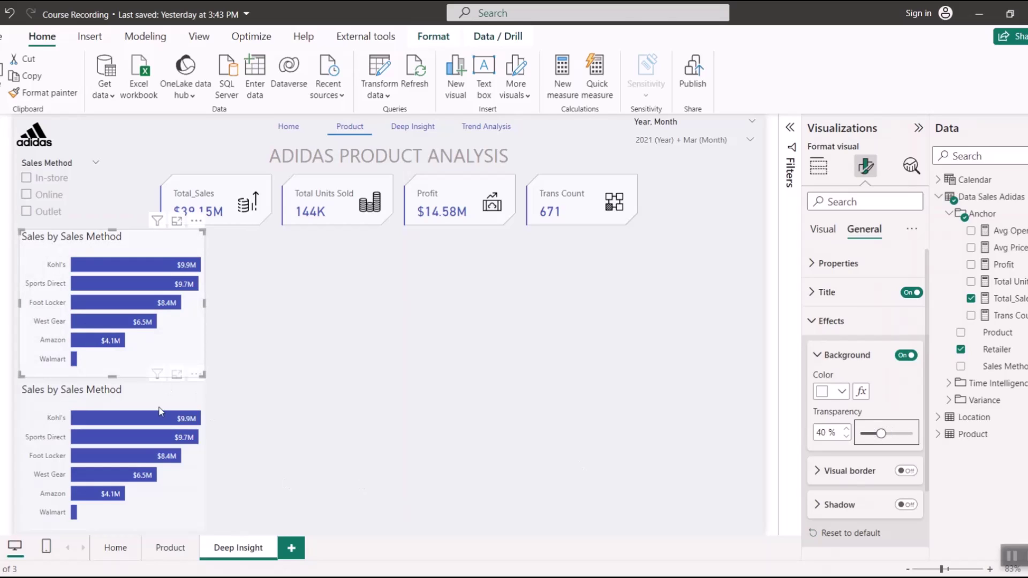
- Match the lower retailer bar chart's background transparency at 40%
click(176, 382)
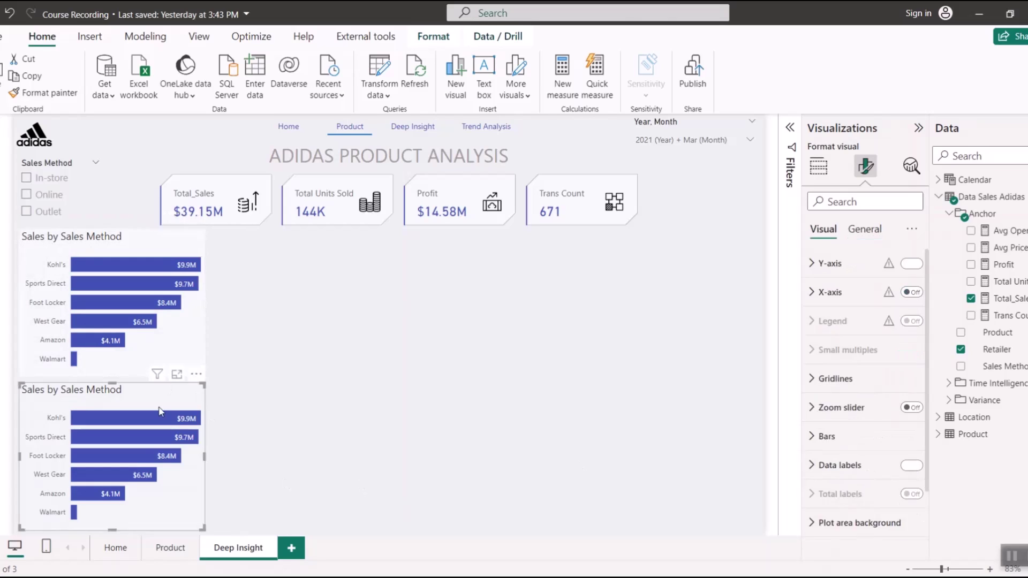
click(864, 230)
drag(891, 432, 880, 433)
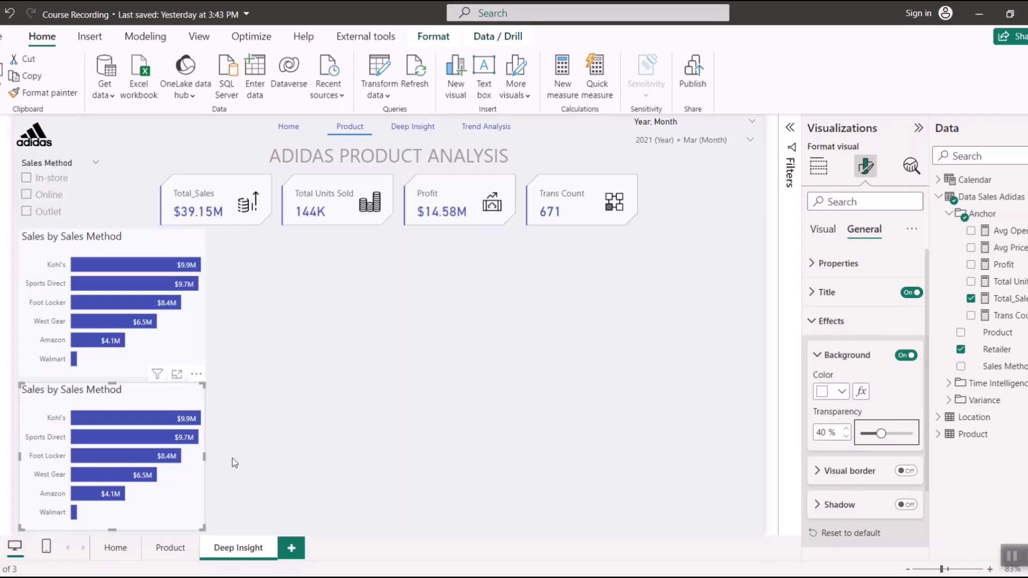
- Duplicate the retailer bar chart twice and arrange the copies as a second column, forming a two-by-two grid
click(269, 382)
click(111, 242)
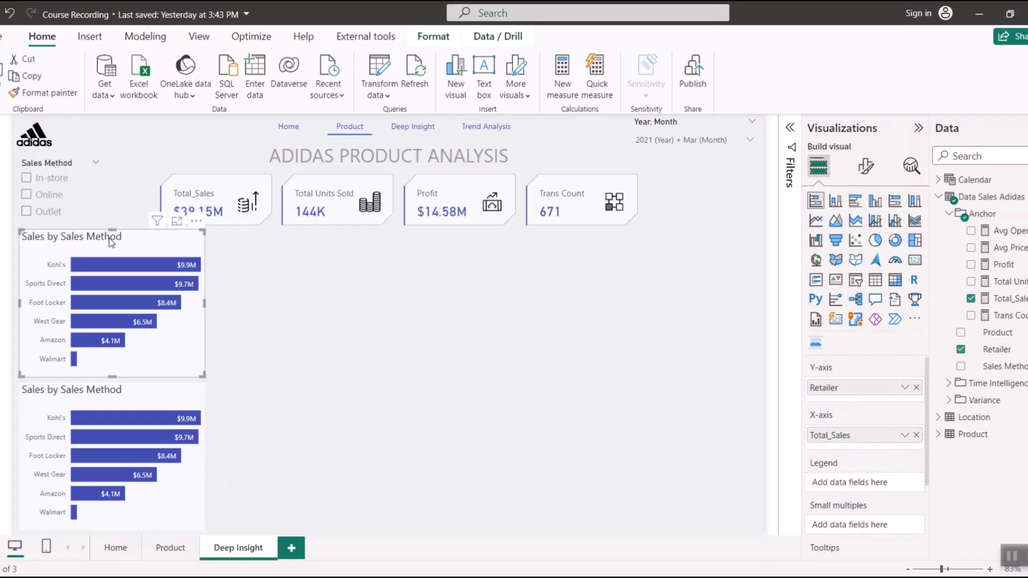
drag(111, 241, 302, 391)
drag(301, 393, 293, 396)
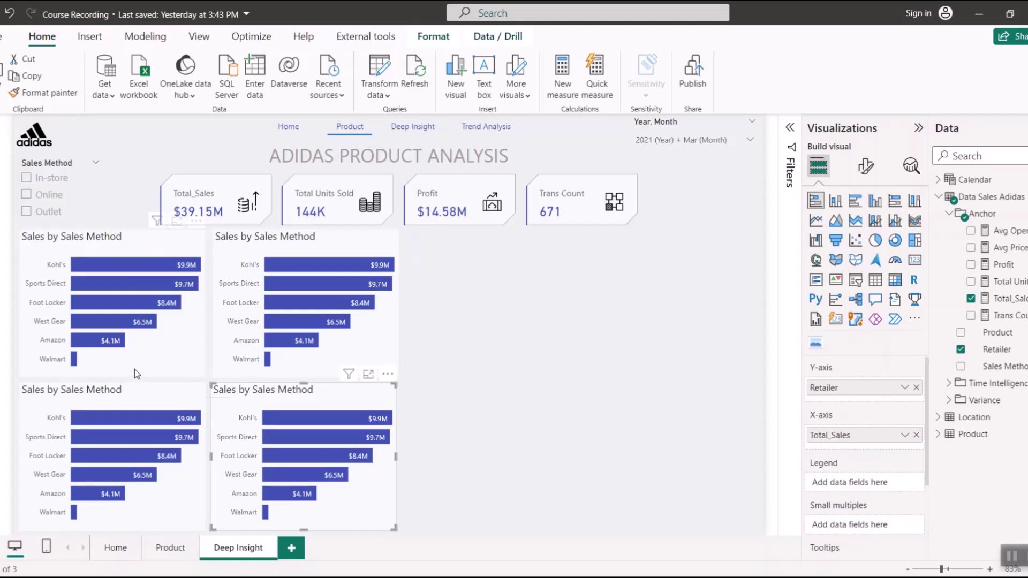
- Replace Retailer with the Location table's Region field on the Y-axis of the first column's lower chart
click(113, 405)
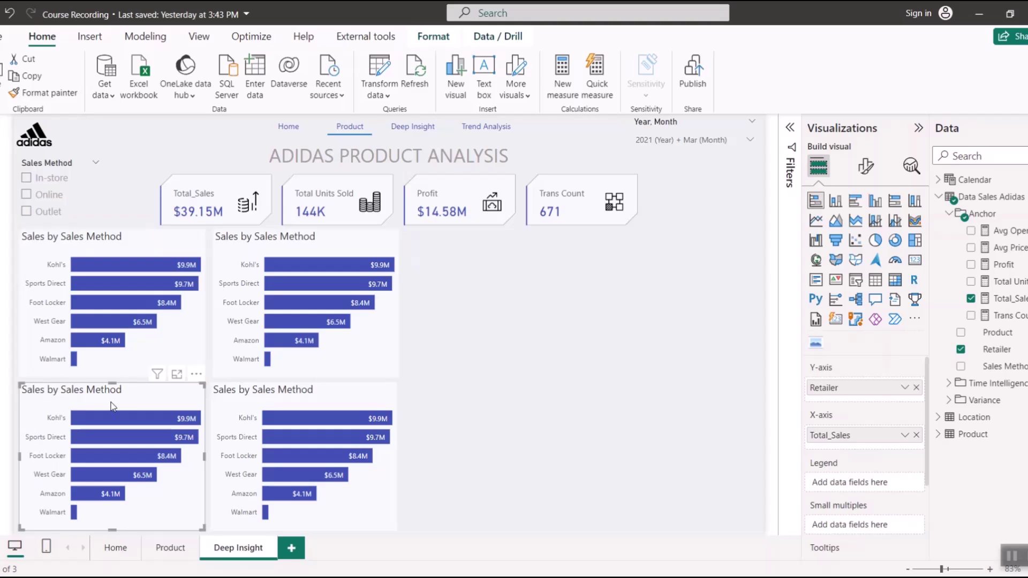
click(960, 349)
click(939, 417)
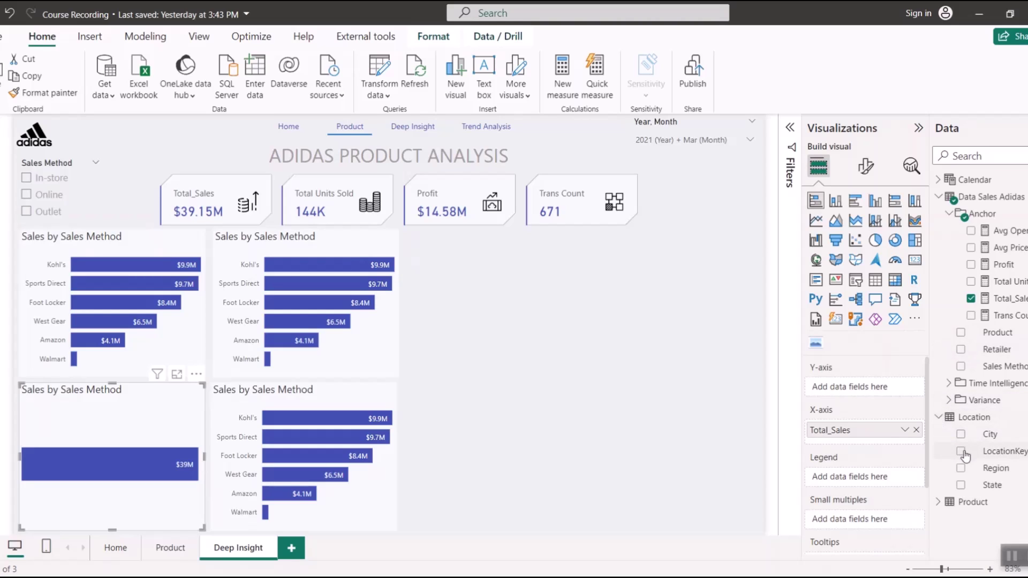
click(961, 469)
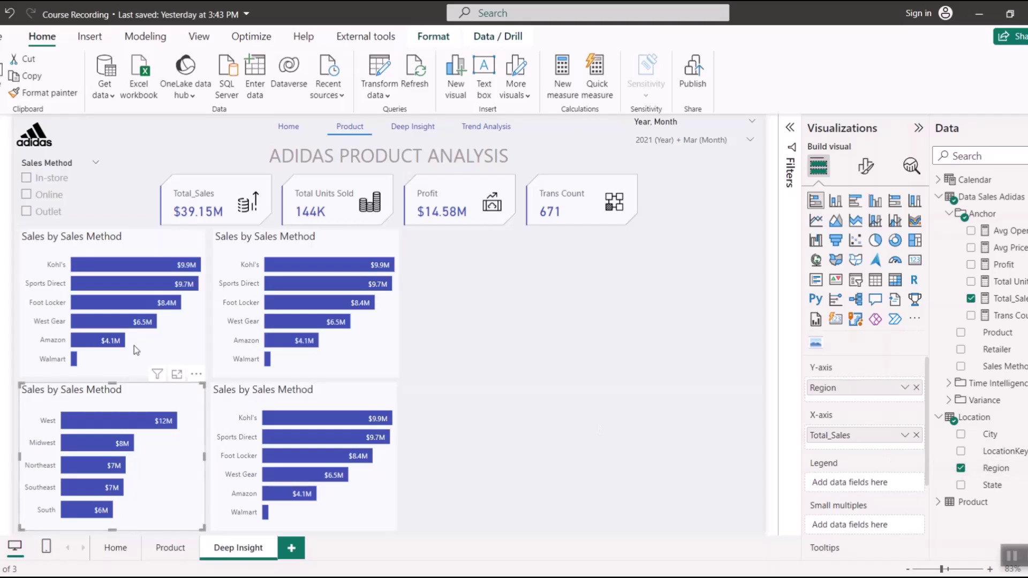
- Change the region chart's title to "Sales by Region"
click(865, 166)
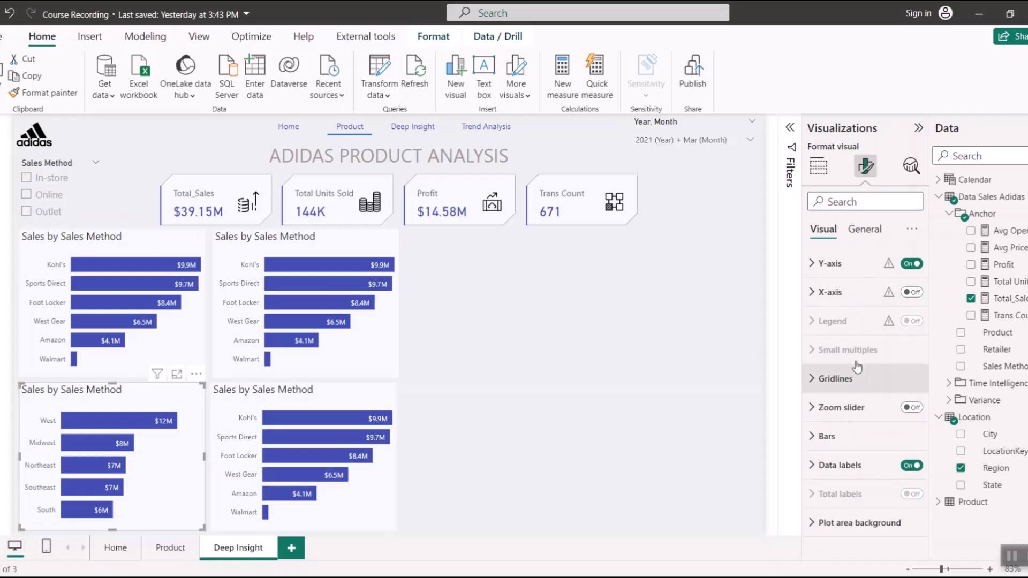
click(863, 229)
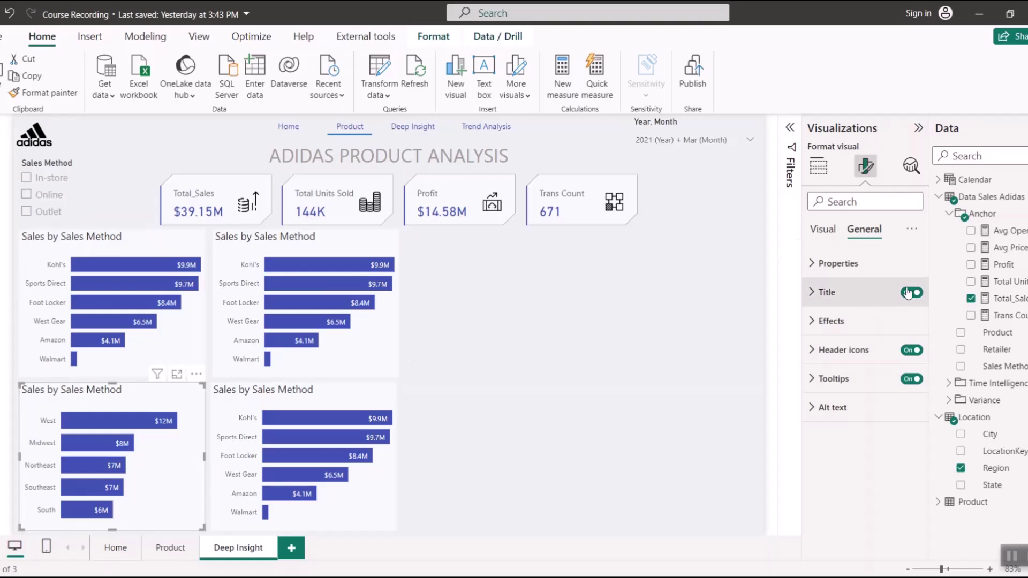
click(859, 293)
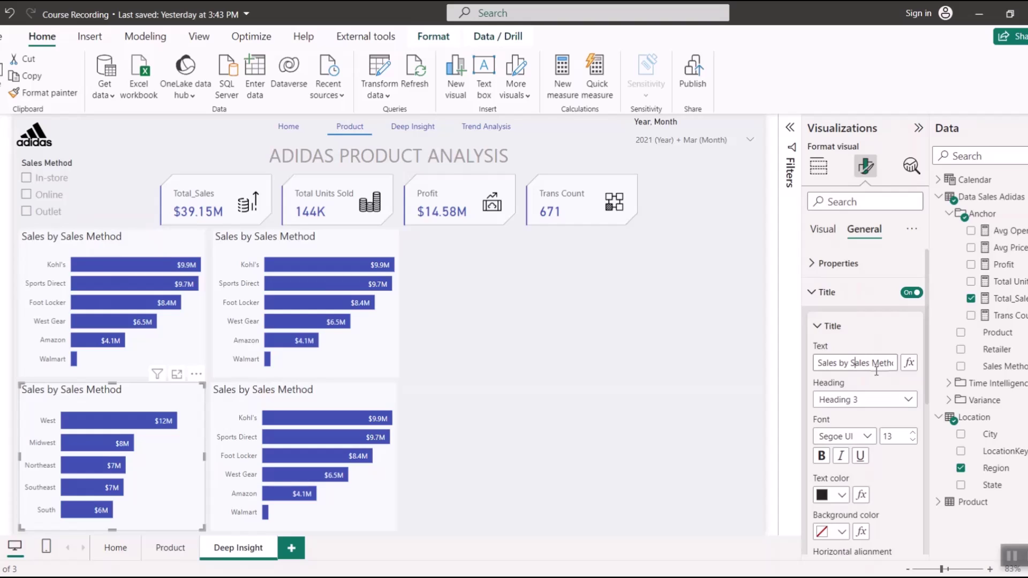
key(End)
key(BackSpace)
key(BackSpace)
key(BackSpace)
key(BackSpace)
key(BackSpace)
key(BackSpace)
key(BackSpace)
key(BackSpace)
key(BackSpace)
text(R)
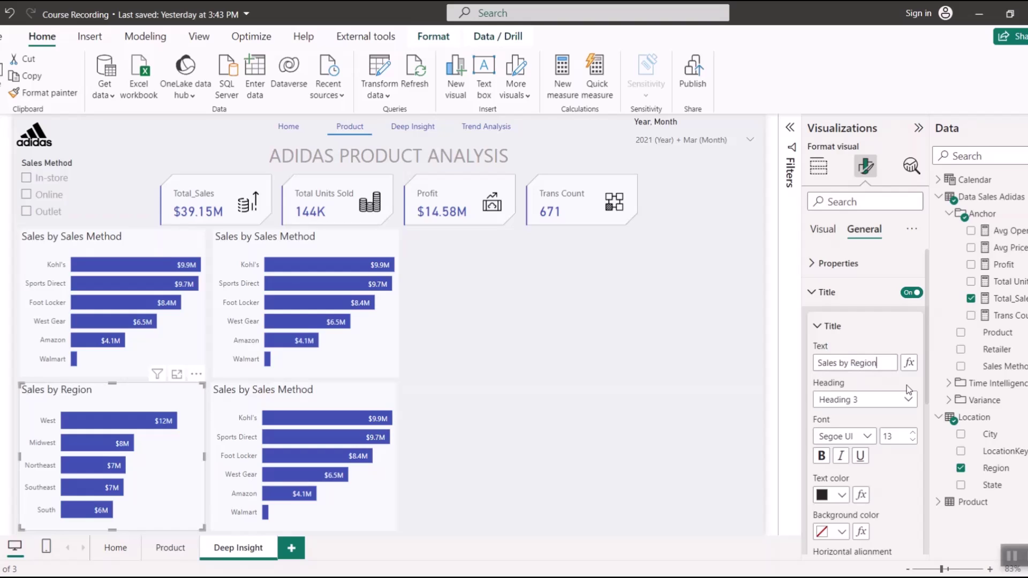
- Reduce the region chart's title font size to 11, trying bold but keeping the title in regular weight
click(912, 439)
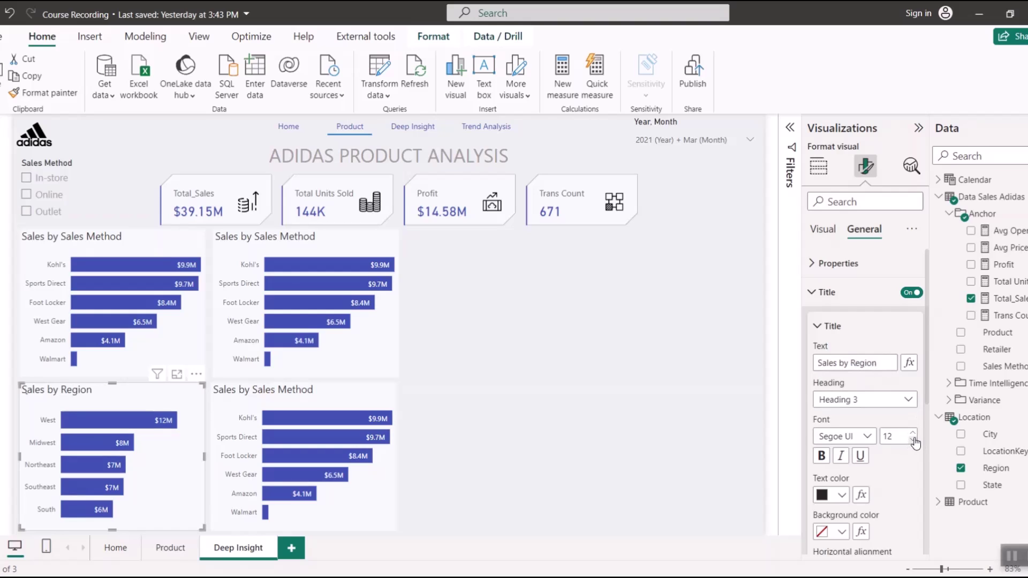
click(912, 440)
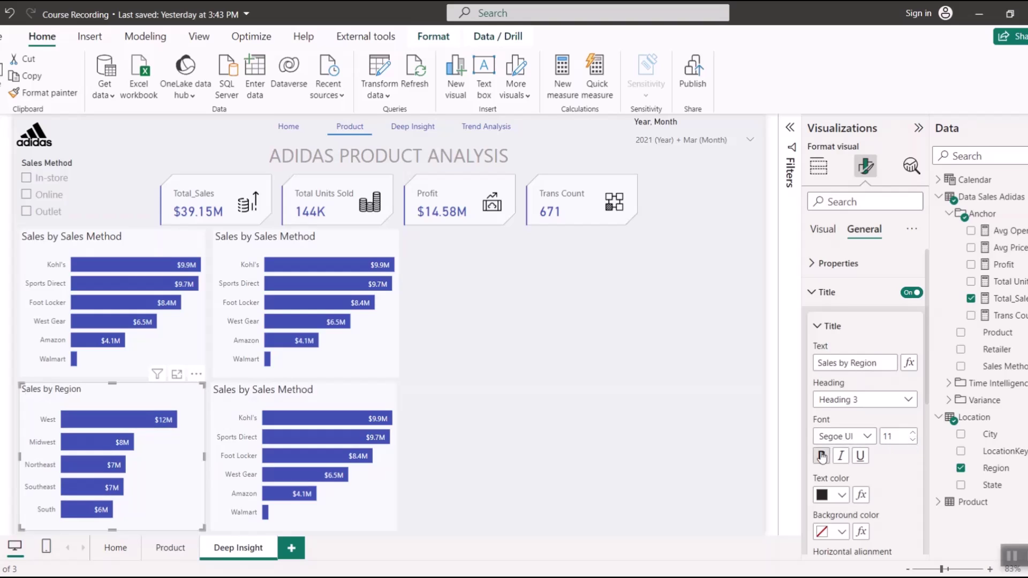
click(821, 456)
click(821, 456)
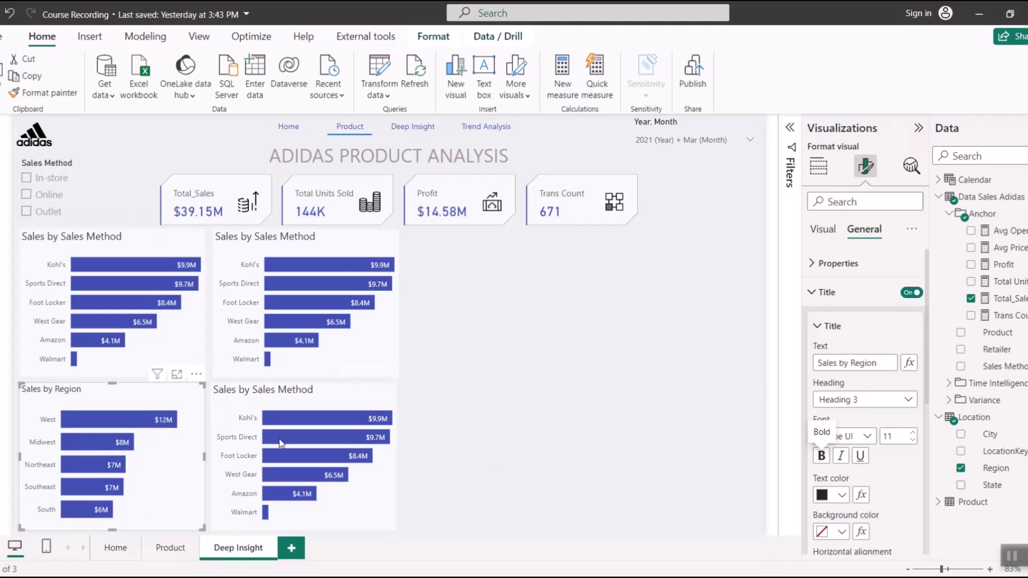
- Retitle the first column's upper chart "Sales by Retailers" at font size 11 and compare it with the region chart's title settings
click(96, 248)
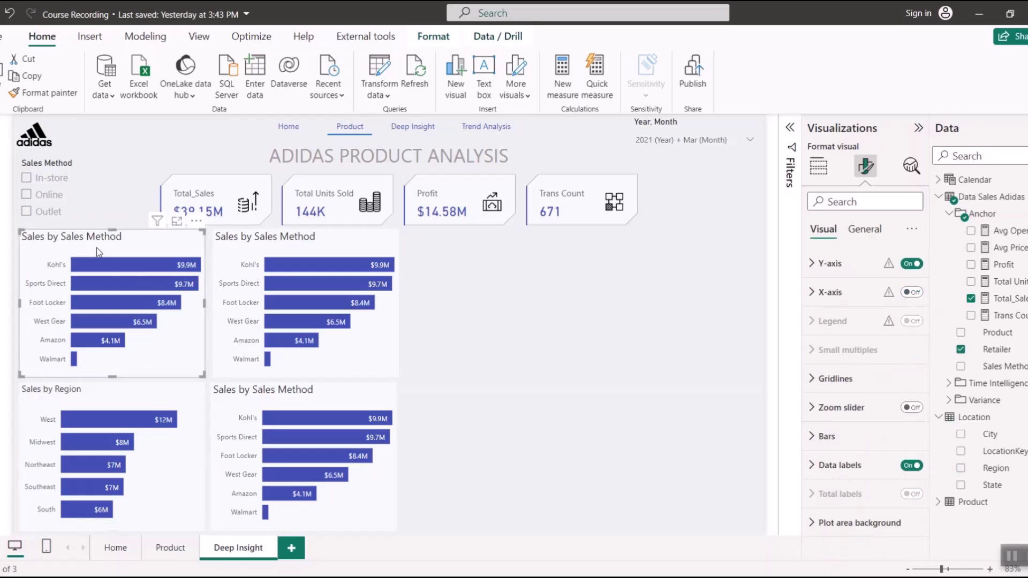
click(864, 229)
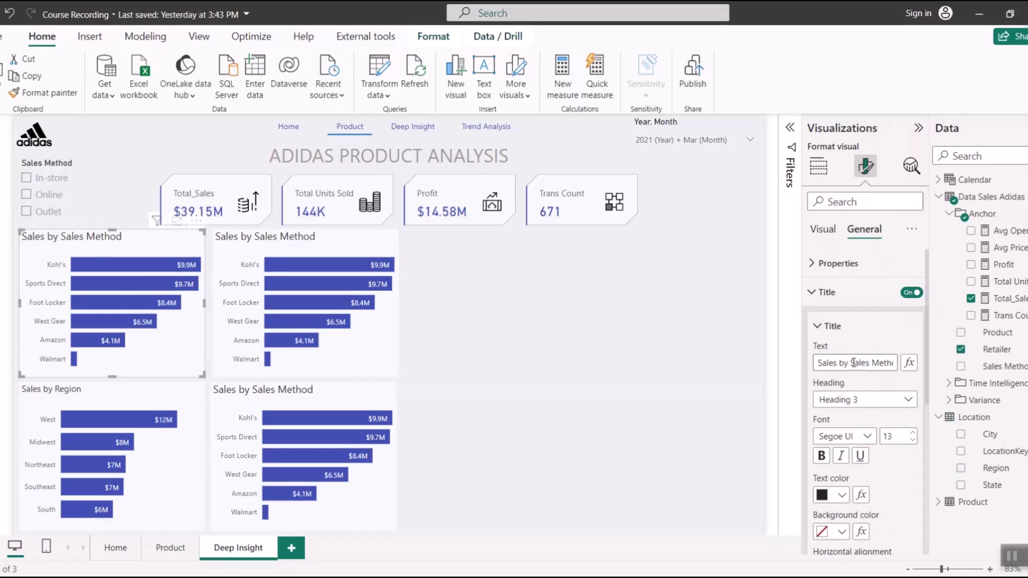
drag(852, 363, 927, 358)
text(Re)
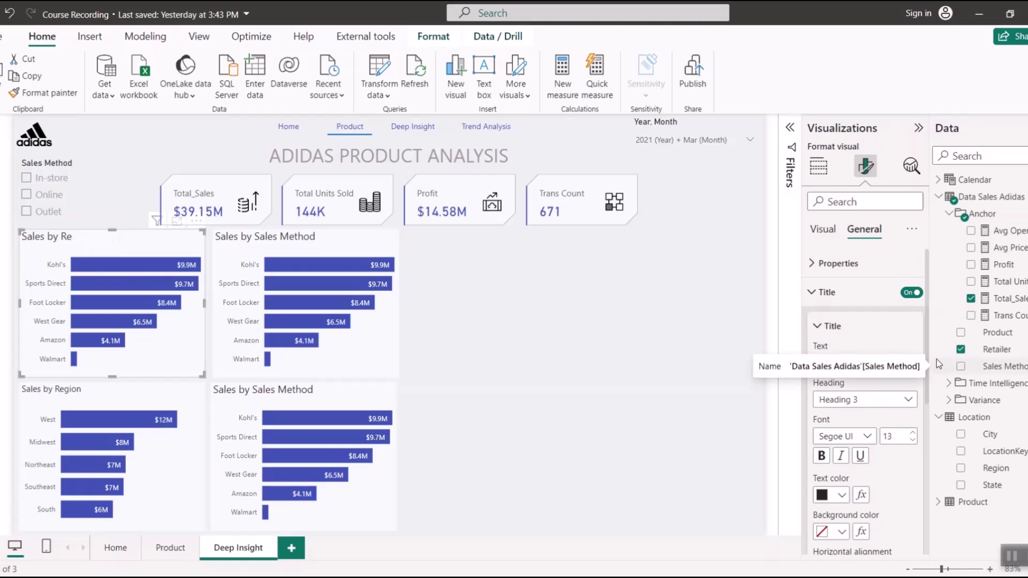
text(tailers)
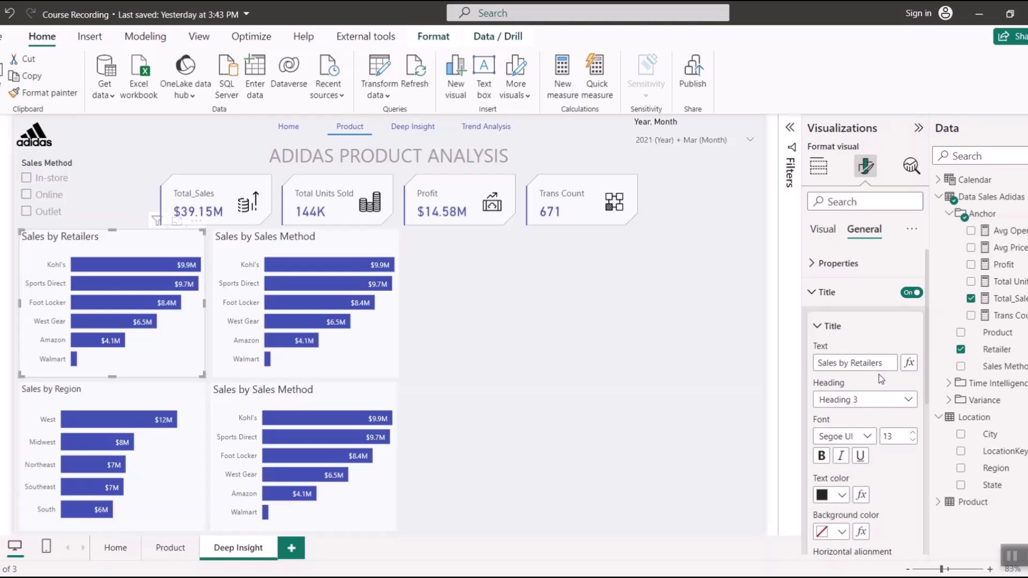
click(912, 440)
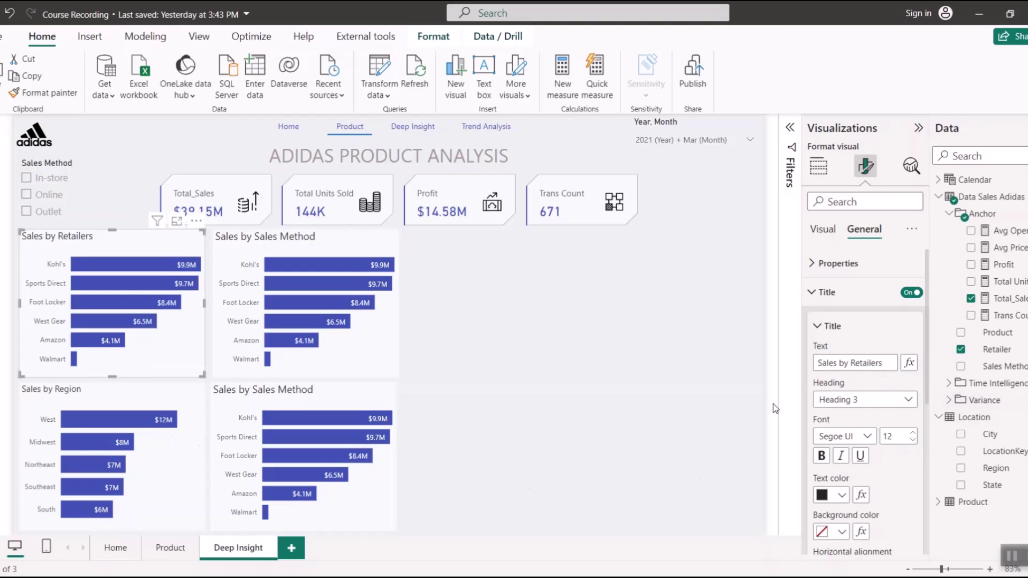
click(912, 440)
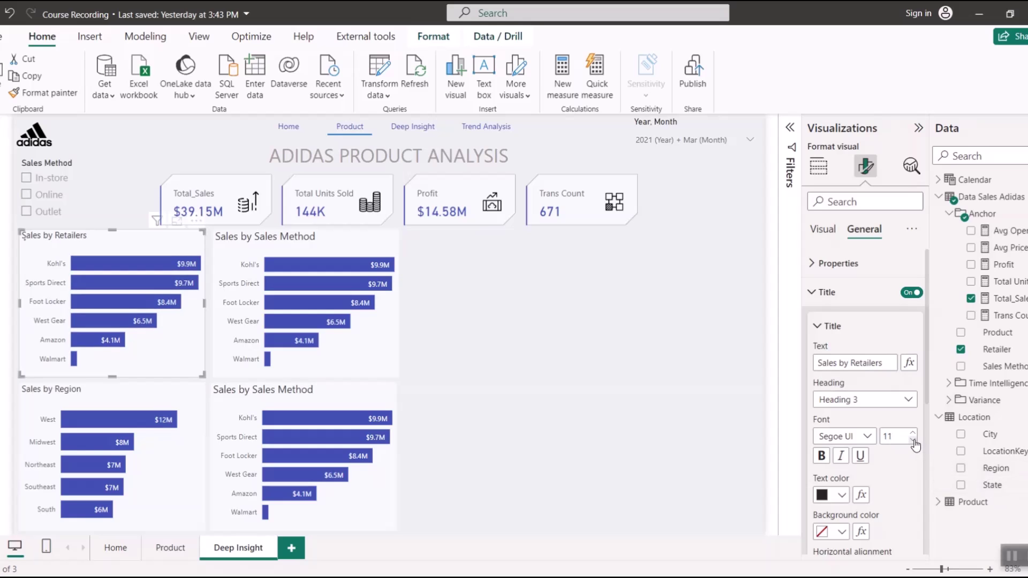
click(121, 400)
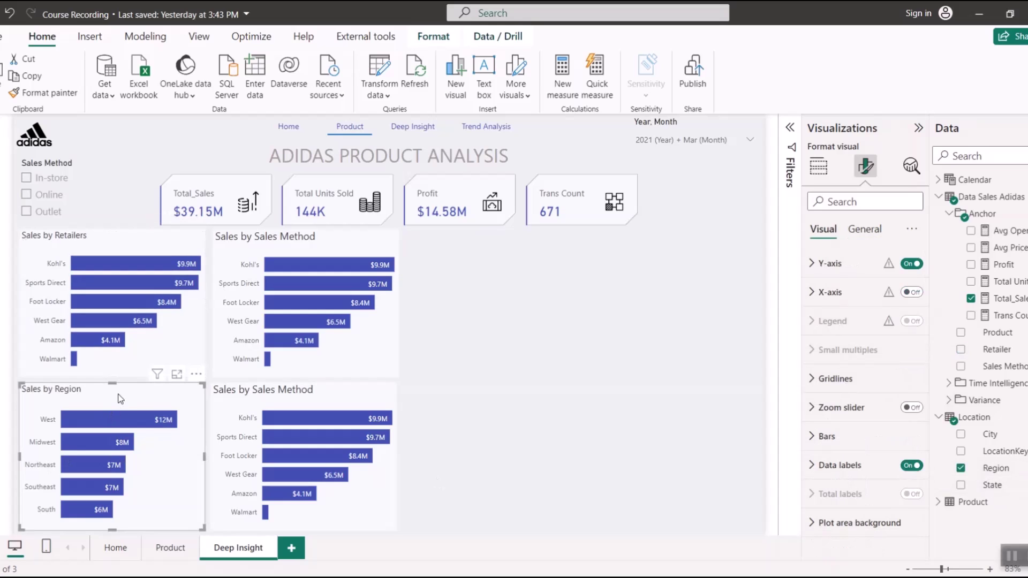
click(864, 230)
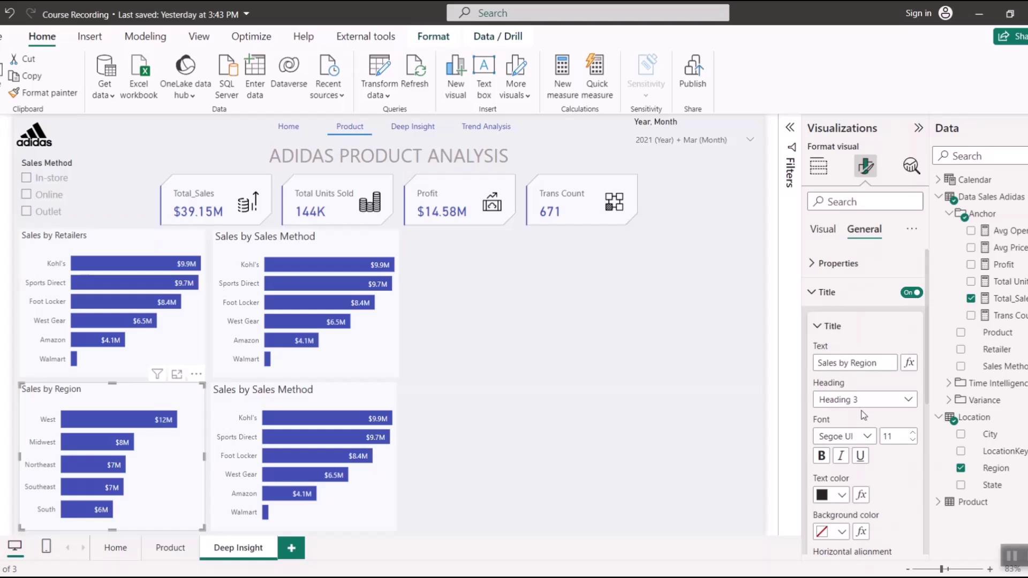
- Replace Retailer with the Product table's Product field on the Y-axis of the second column's upper chart
click(284, 242)
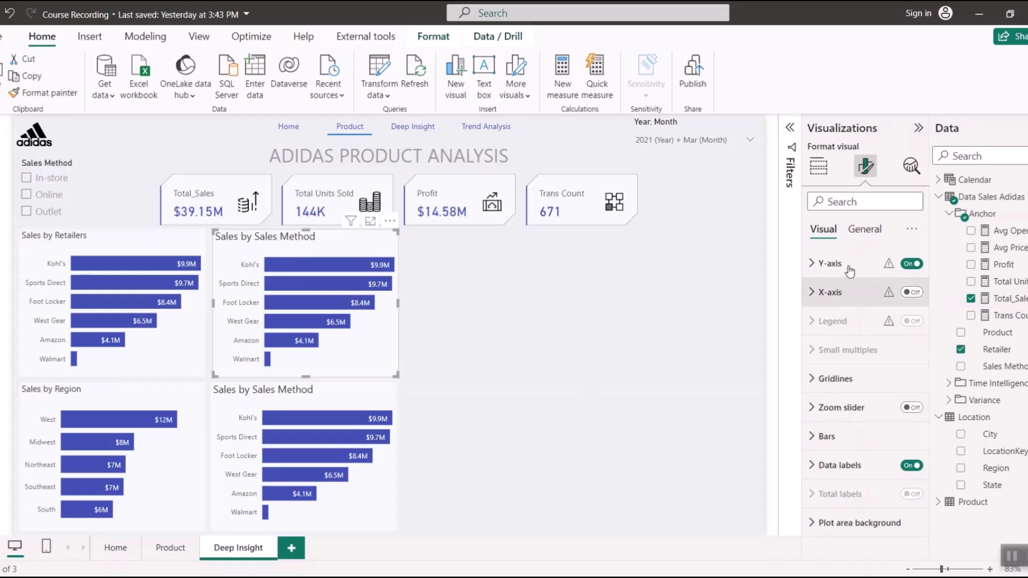
click(818, 166)
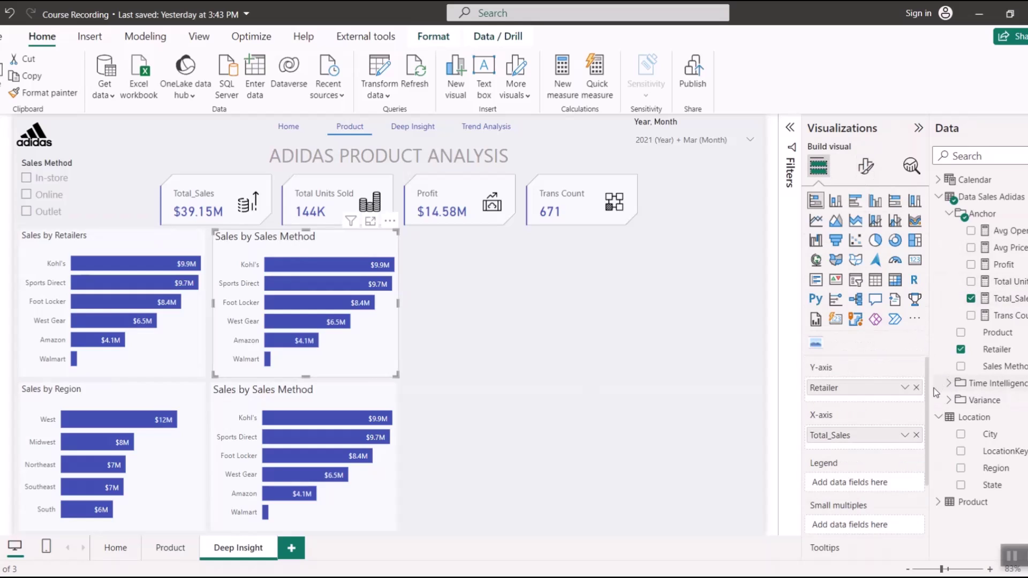
click(917, 388)
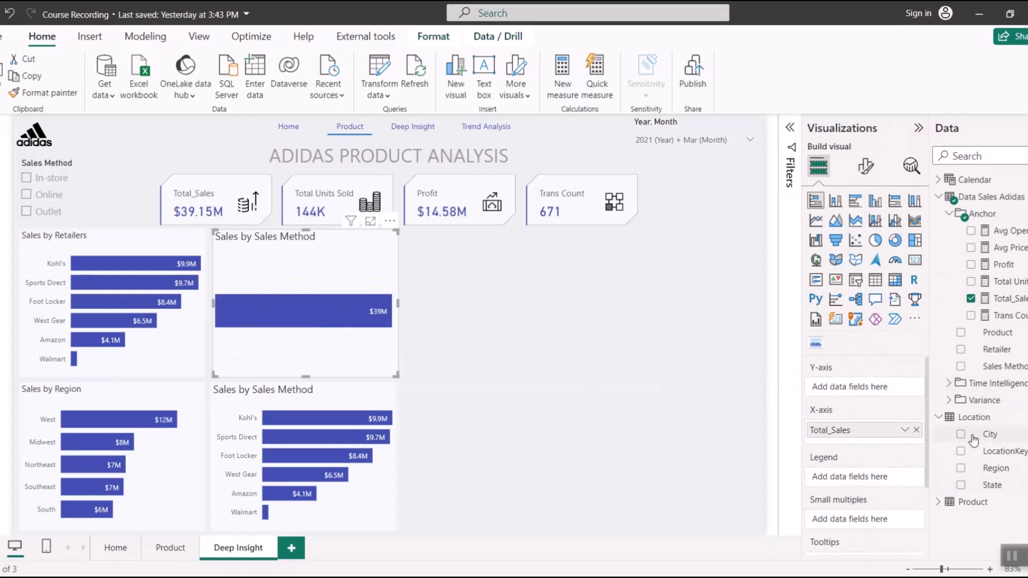
click(945, 503)
click(960, 536)
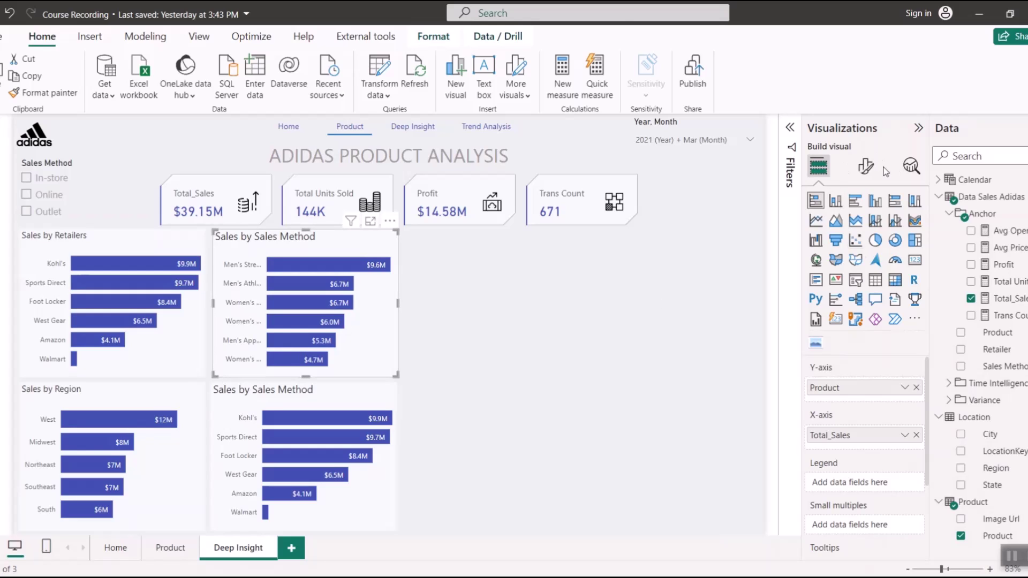
- Change the product chart's title to "Sales by Product" and set its font size to 11
click(865, 166)
click(864, 229)
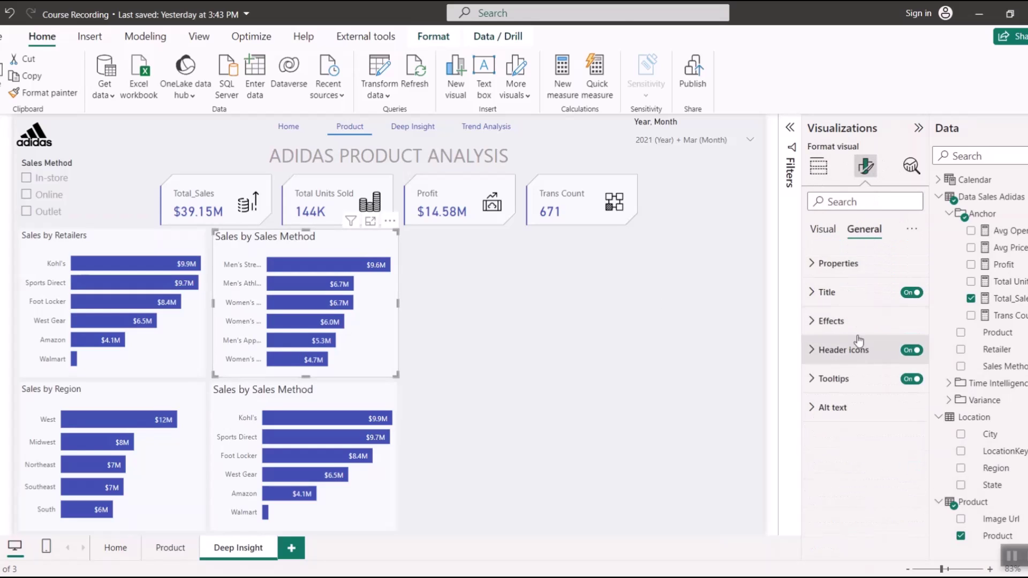
click(843, 295)
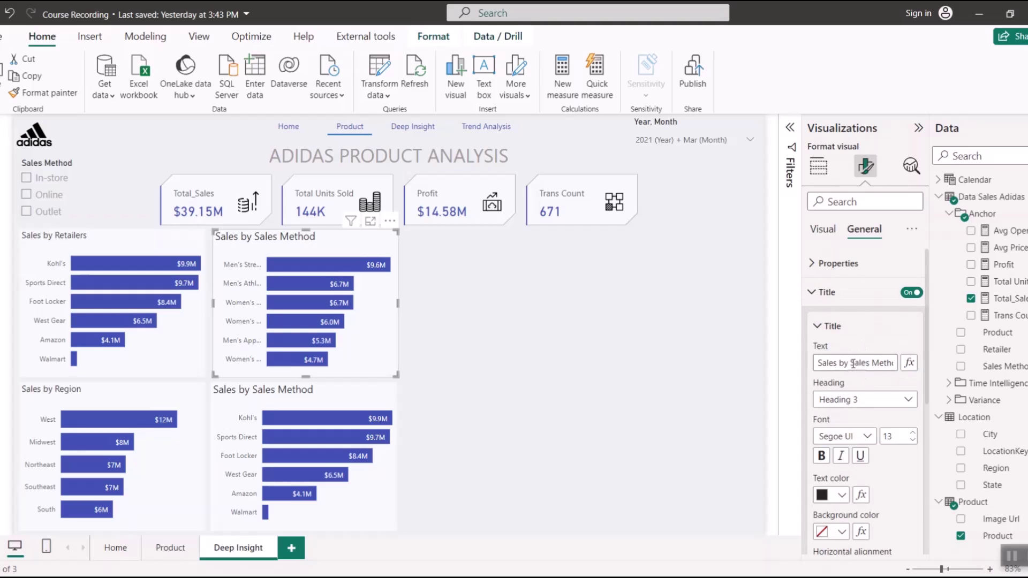
click(853, 361)
key(shift+End)
key(BackSpace)
text(Produ)
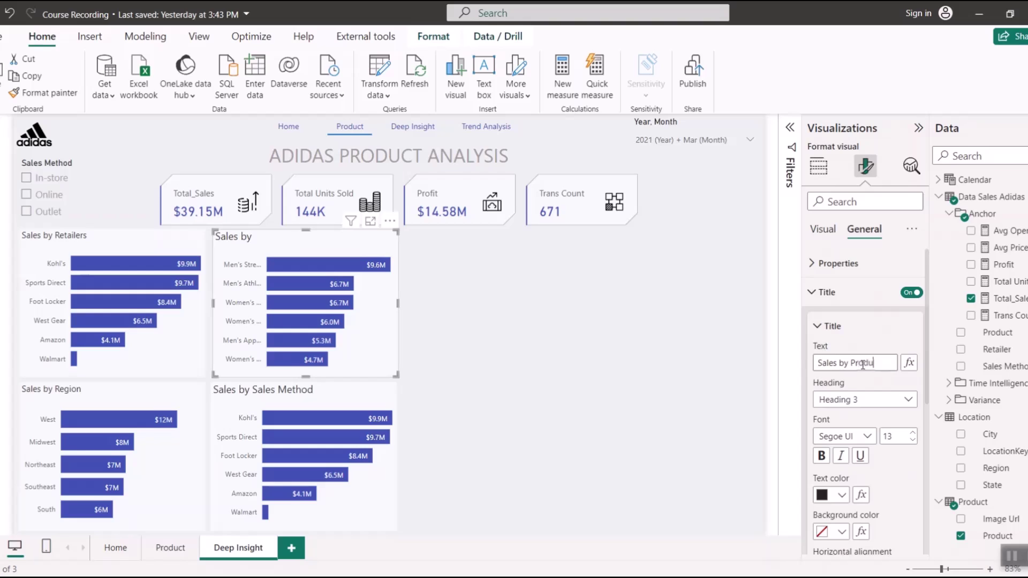
text(ct)
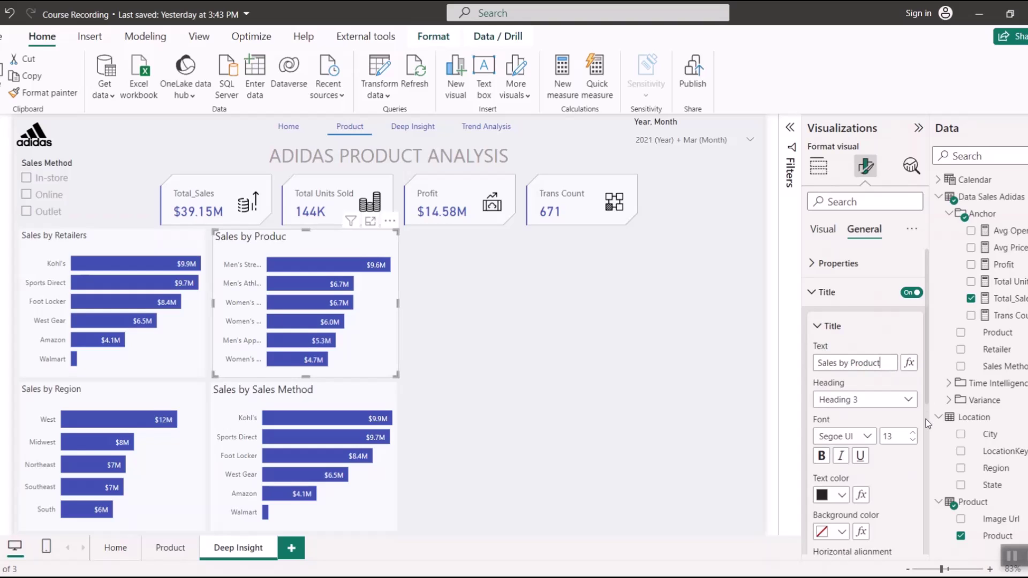
click(911, 440)
click(912, 440)
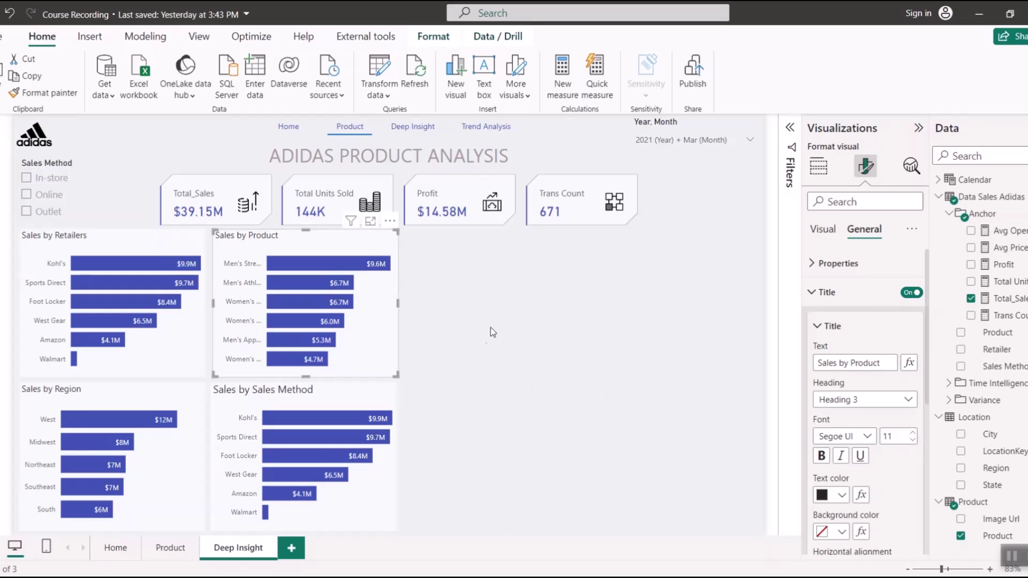
- Change the second column's lower chart to show Trans Count by Region in place of Total_Sales by Retailer
click(304, 390)
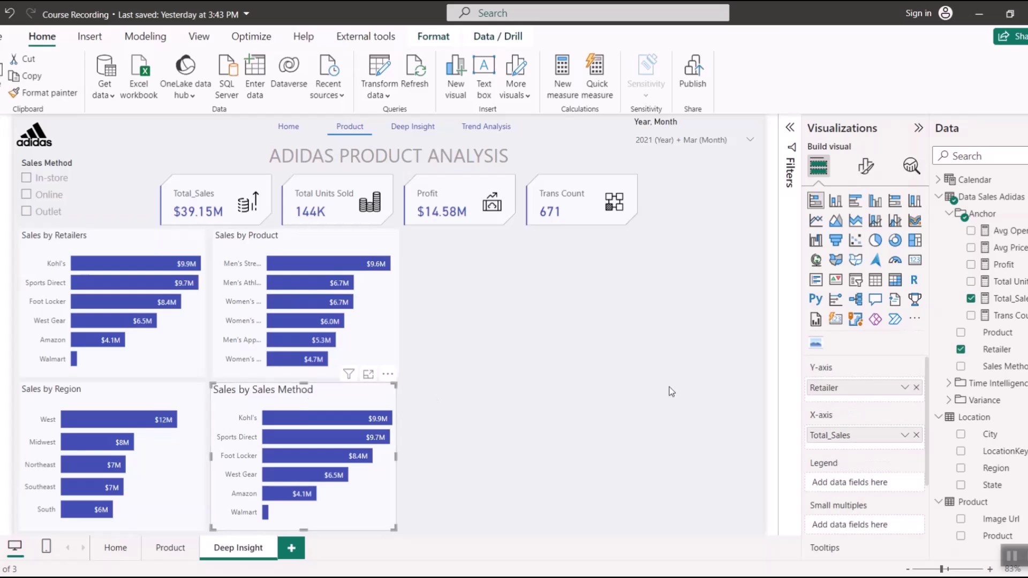
click(916, 387)
click(961, 467)
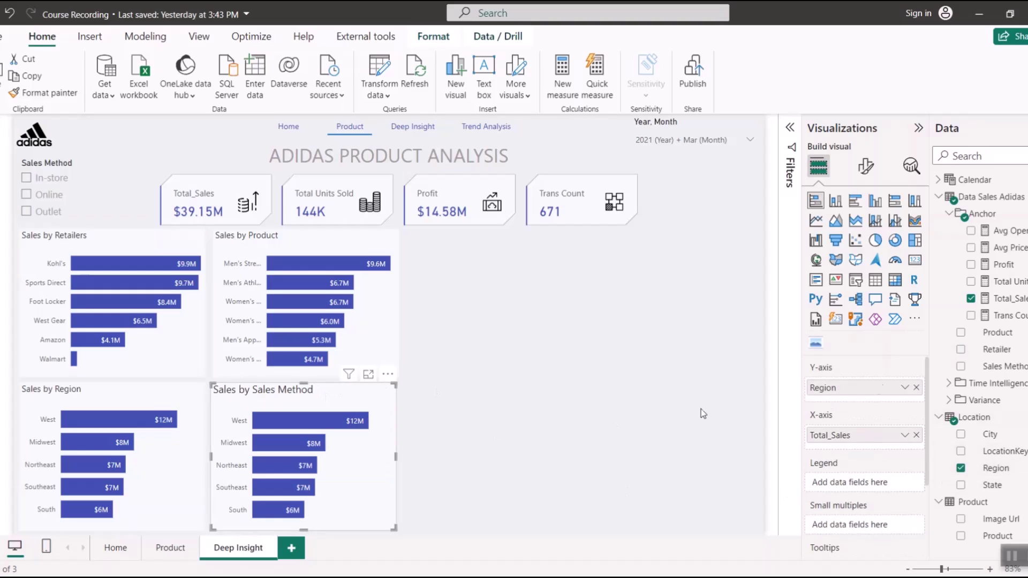
click(917, 435)
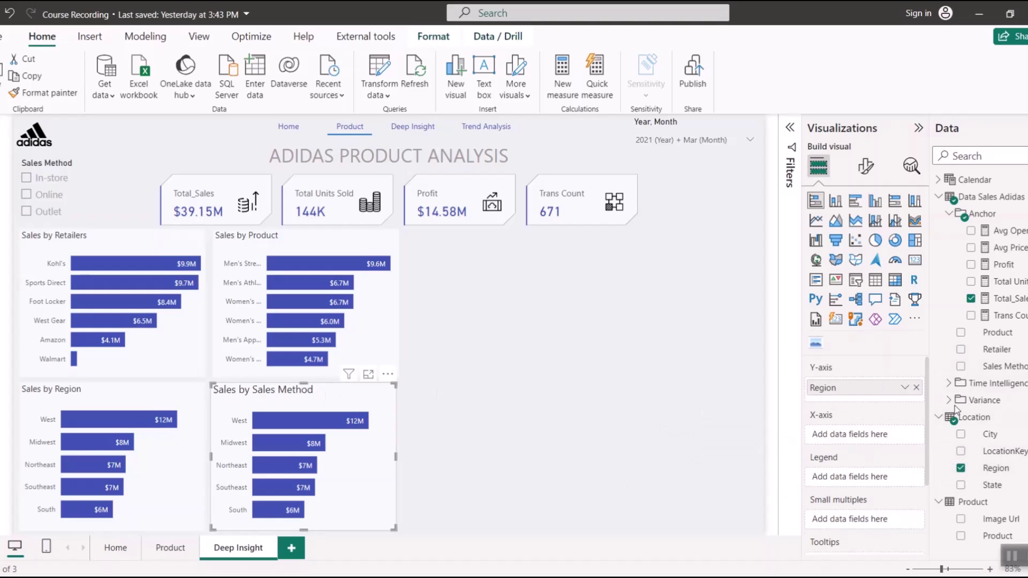
click(971, 315)
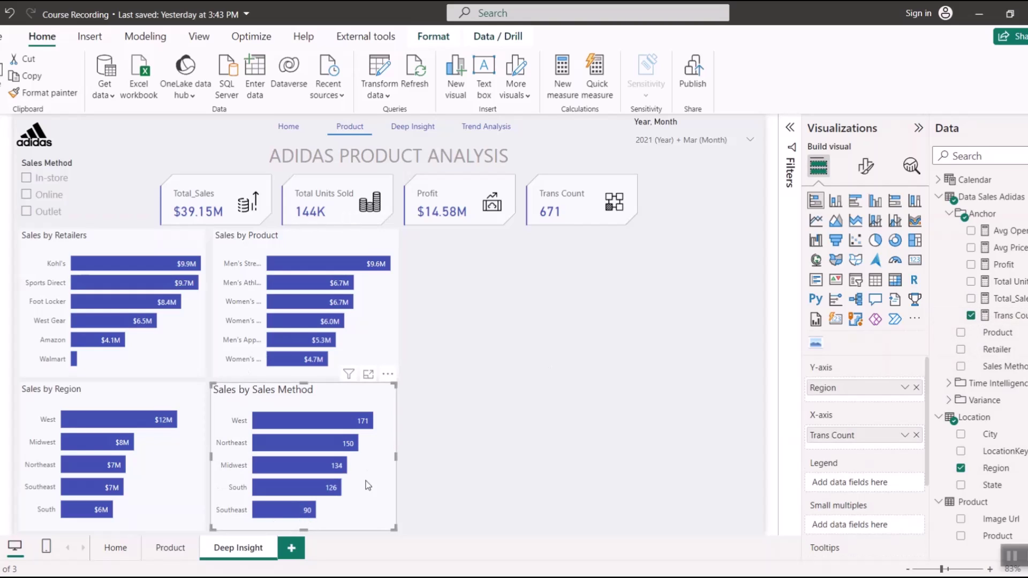
- Change that chart's title to "Total Transaction by Region" and set its font size to 11
click(864, 166)
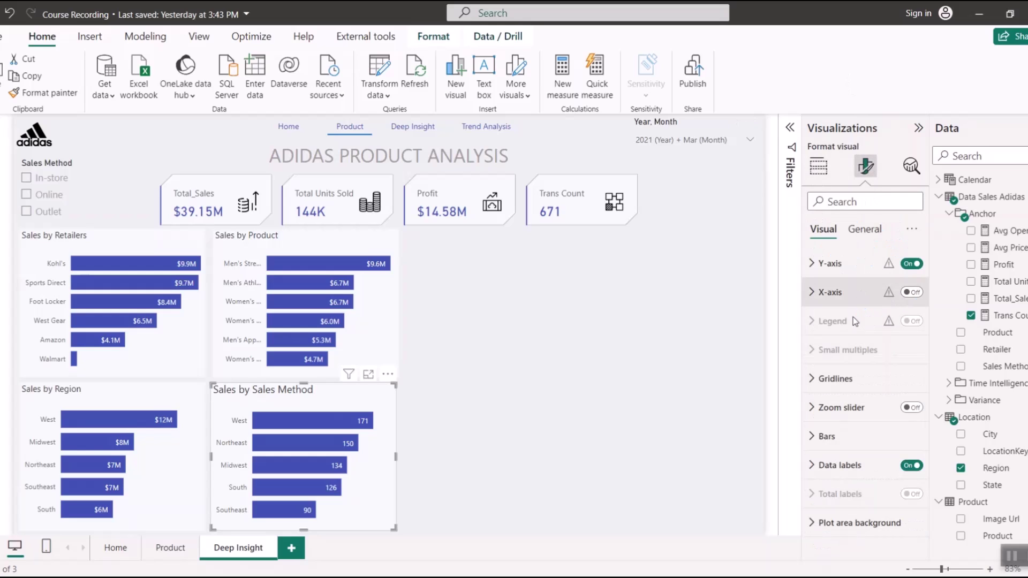
click(864, 229)
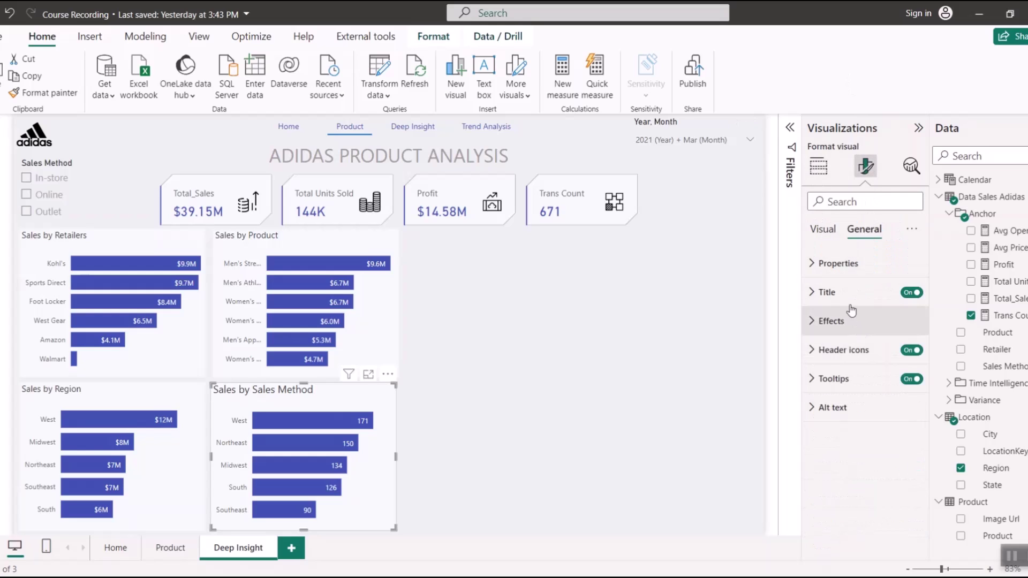
click(846, 321)
click(821, 296)
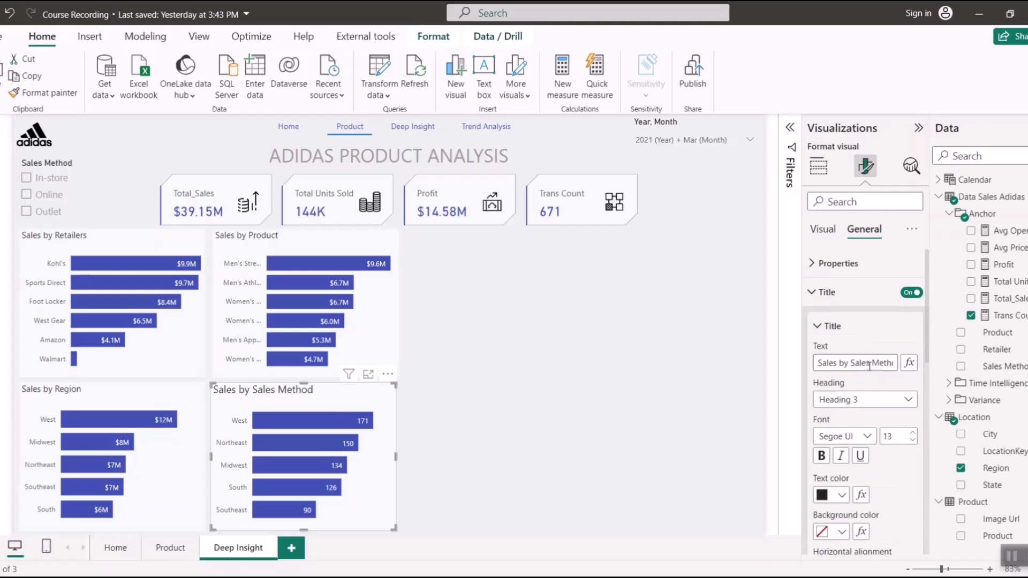
triple_click(839, 364)
text(Total Transaction by Region)
key(Return)
click(912, 440)
click(912, 440)
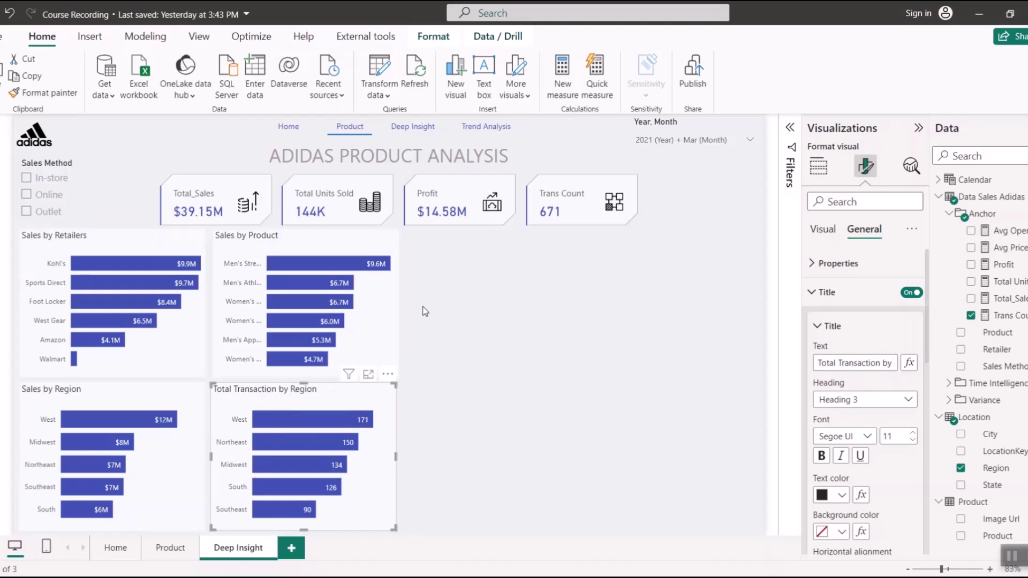
click(454, 388)
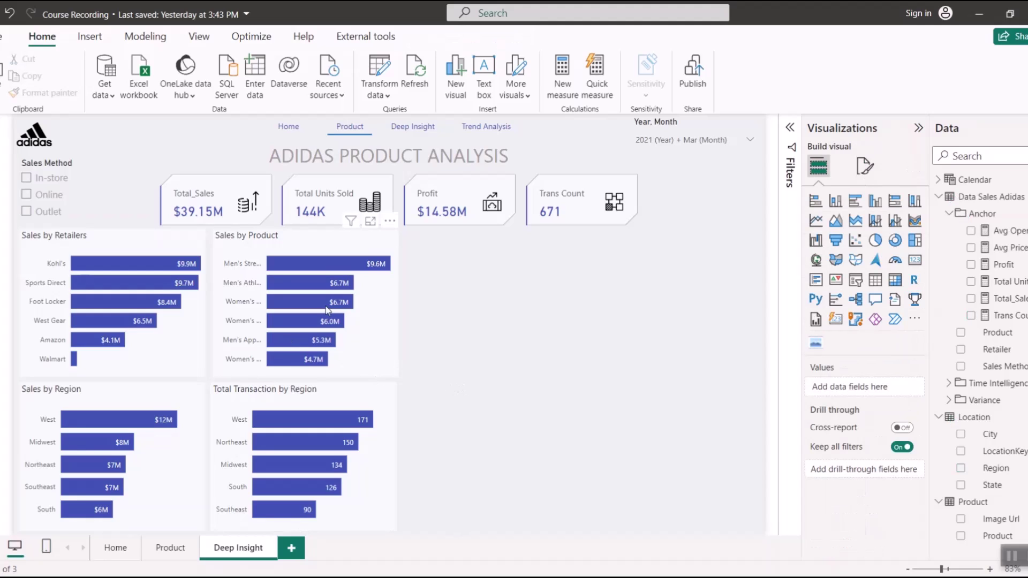
- Duplicate the Sales by Product chart into the empty space beside it and widen the copy to the page's edge
click(276, 239)
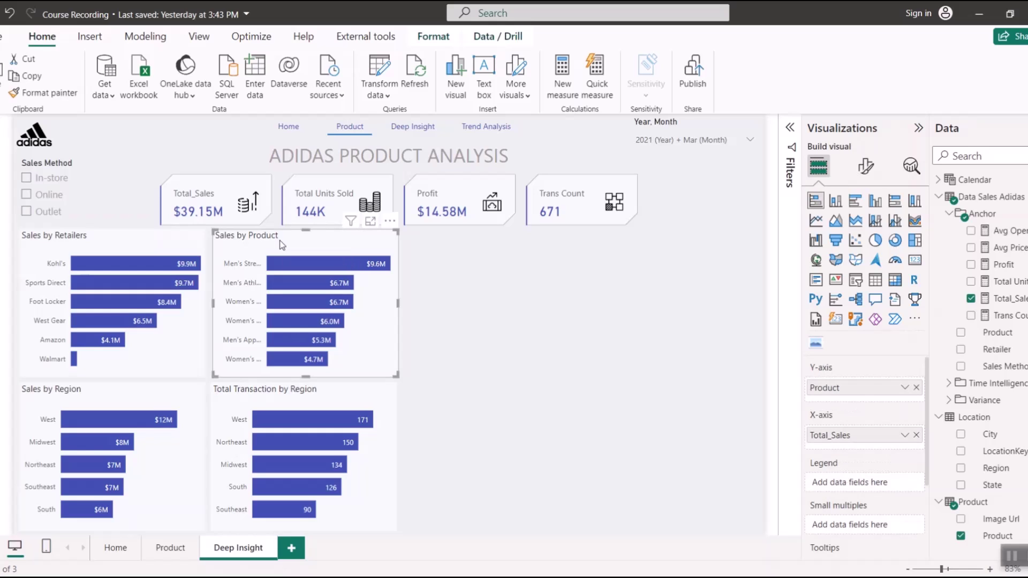
key(ctrl+c)
key(ctrl+v)
drag(297, 243, 487, 242)
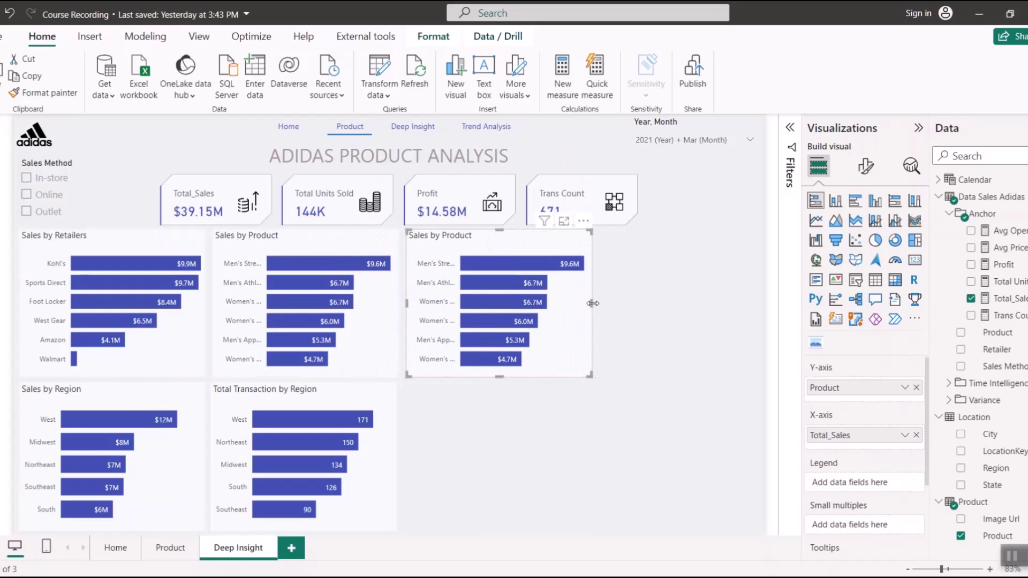
drag(592, 303, 756, 310)
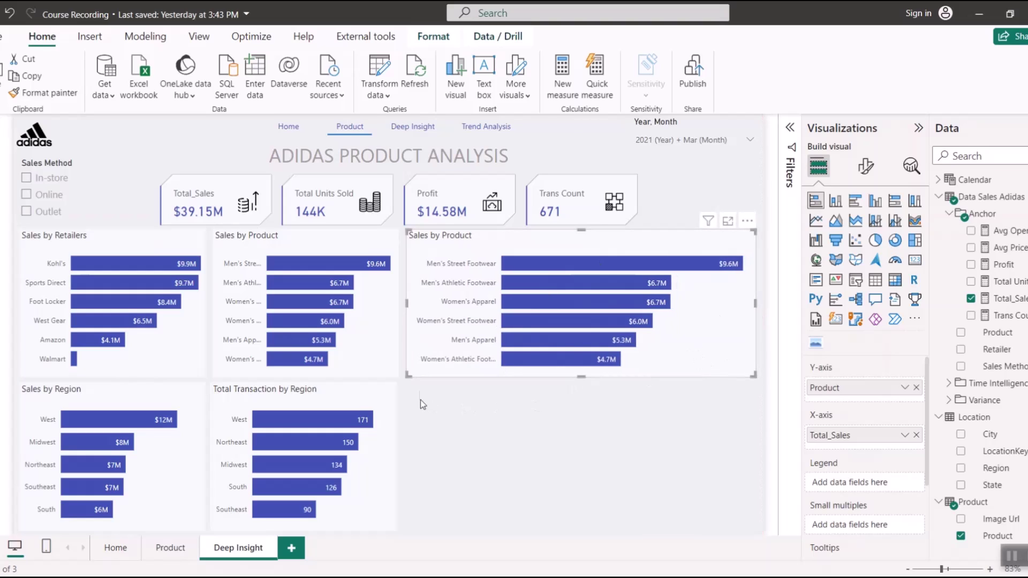
- Convert the wide copy to a shape map, remove Product from its legend and use State as the location
click(855, 261)
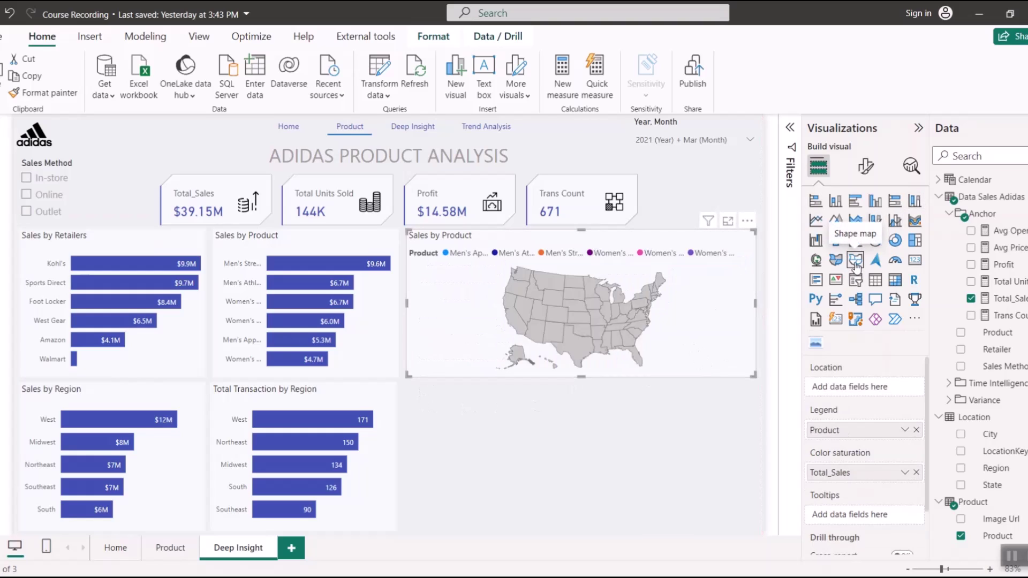
click(915, 429)
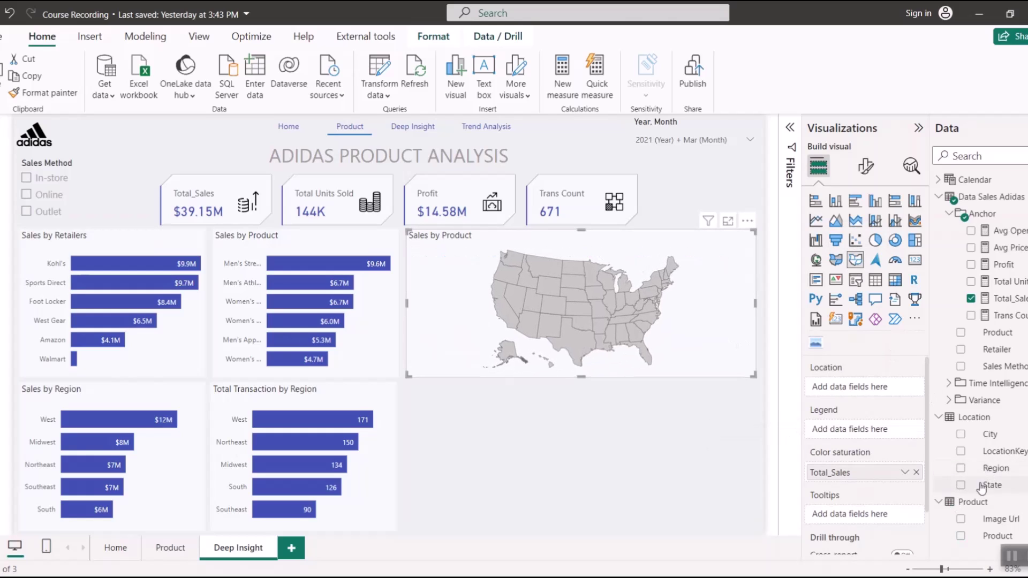
drag(985, 485, 860, 393)
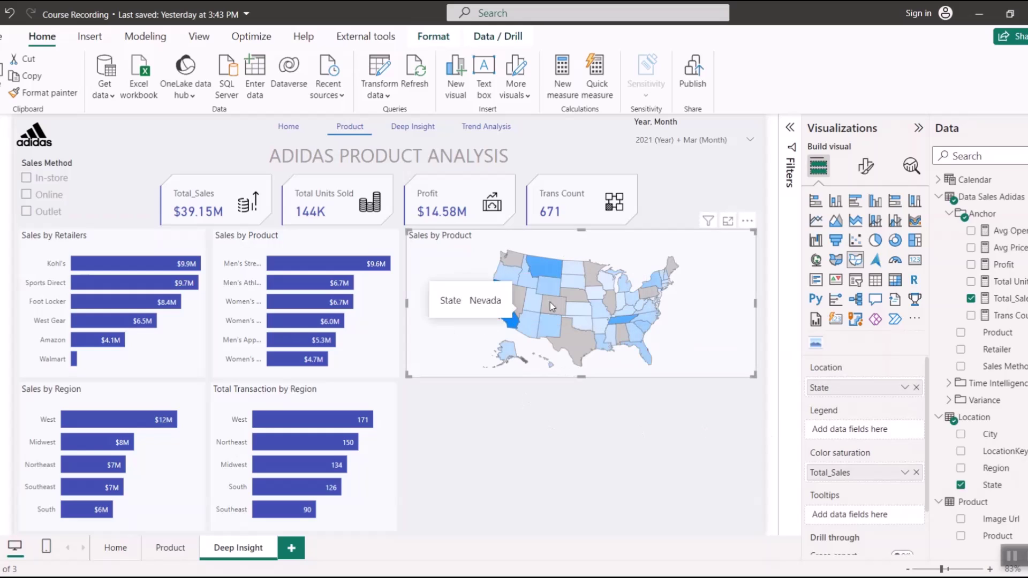
- Set the map's maximum fill color to the indigo used by the bar charts
click(871, 172)
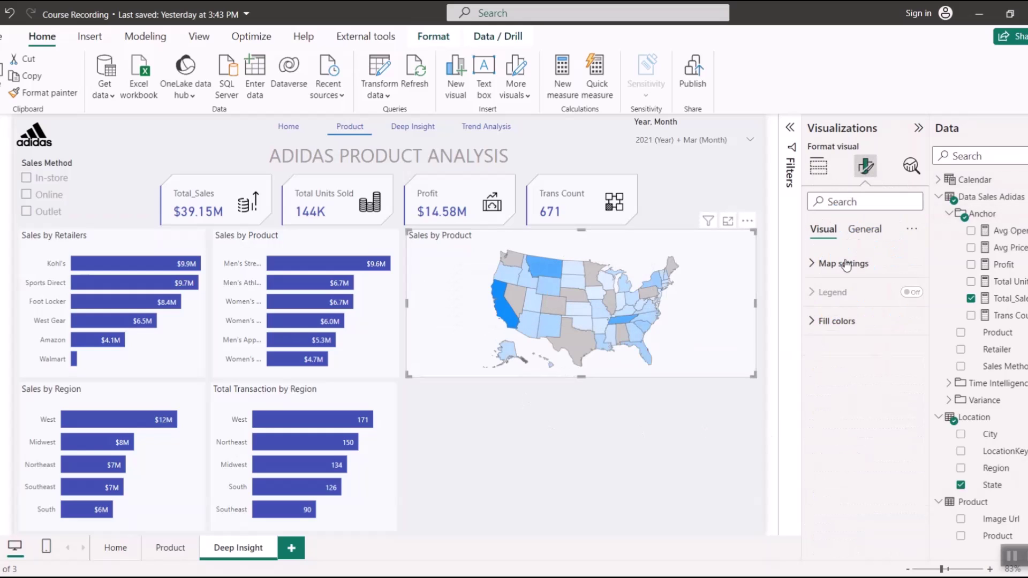
click(840, 321)
click(842, 468)
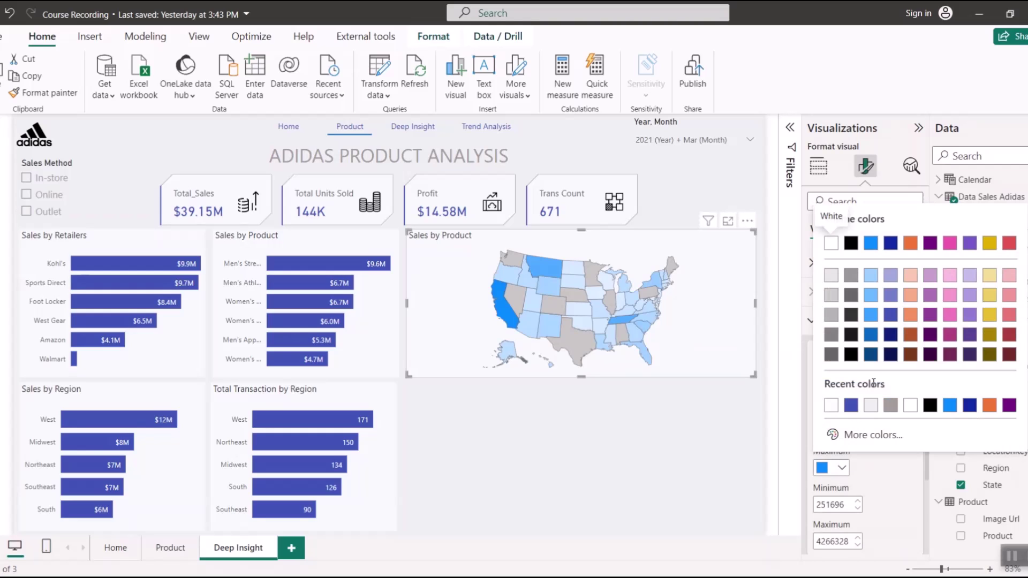
click(851, 403)
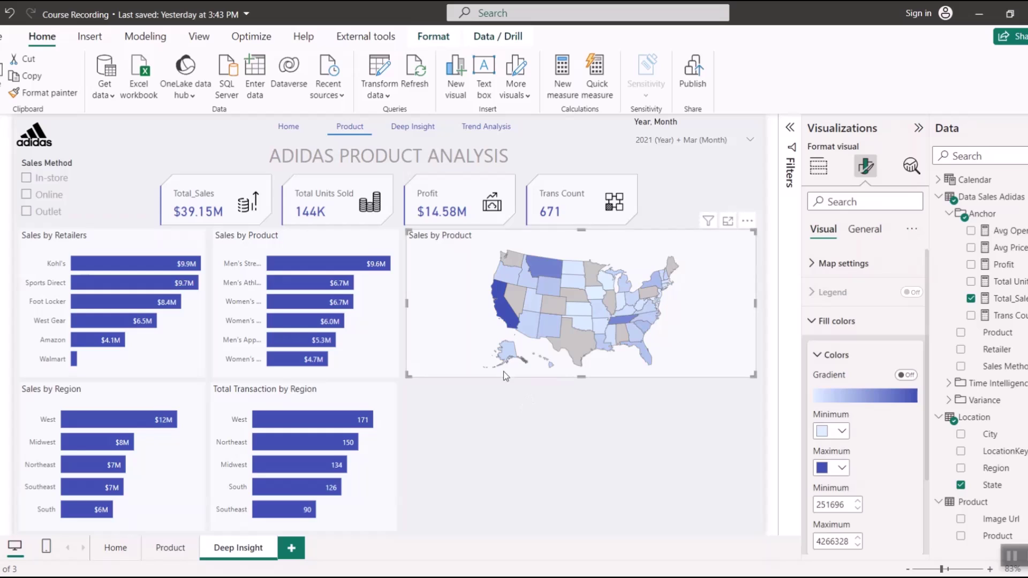
- Change the map's title to "Sales by State"
click(863, 229)
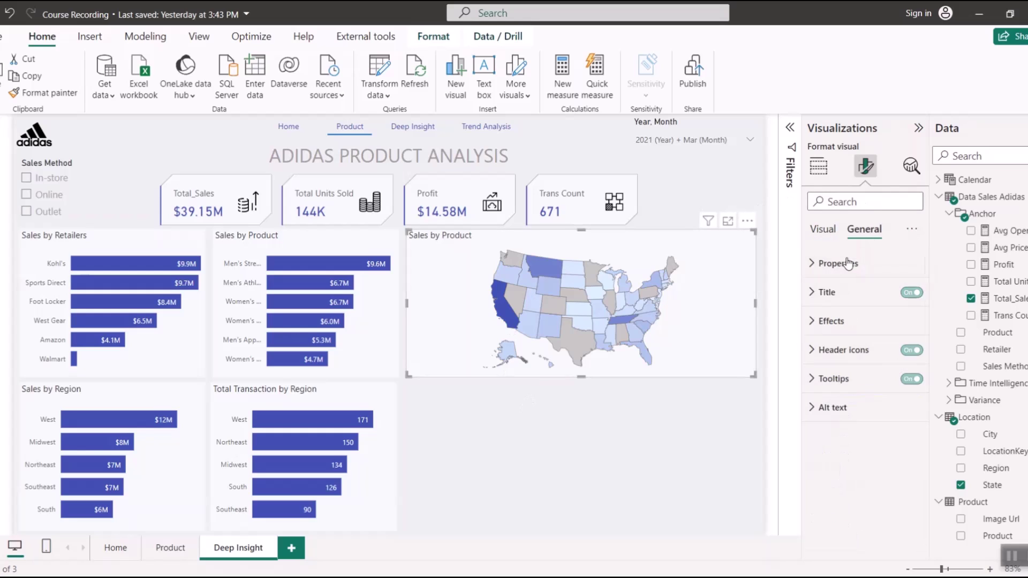
click(835, 327)
click(856, 292)
drag(888, 363, 850, 363)
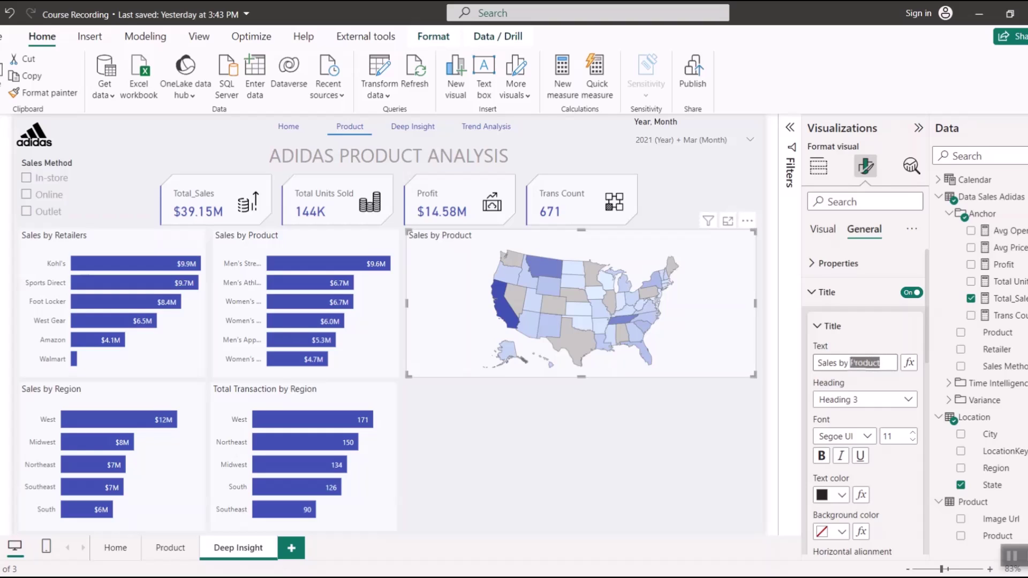
text(State)
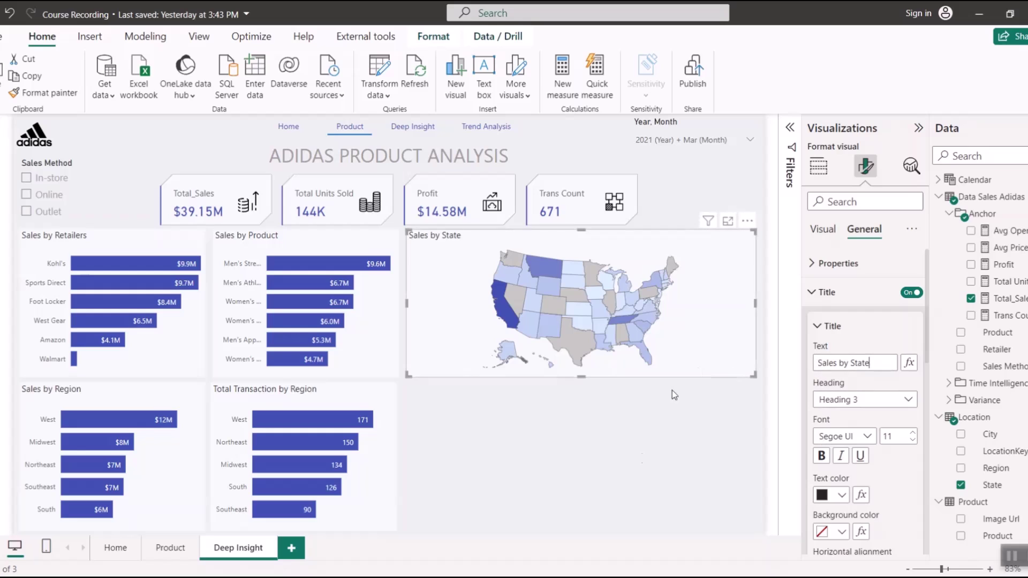
click(628, 430)
- Duplicate the Sales by State map and place the copy directly below it, beside the transaction chart
click(479, 247)
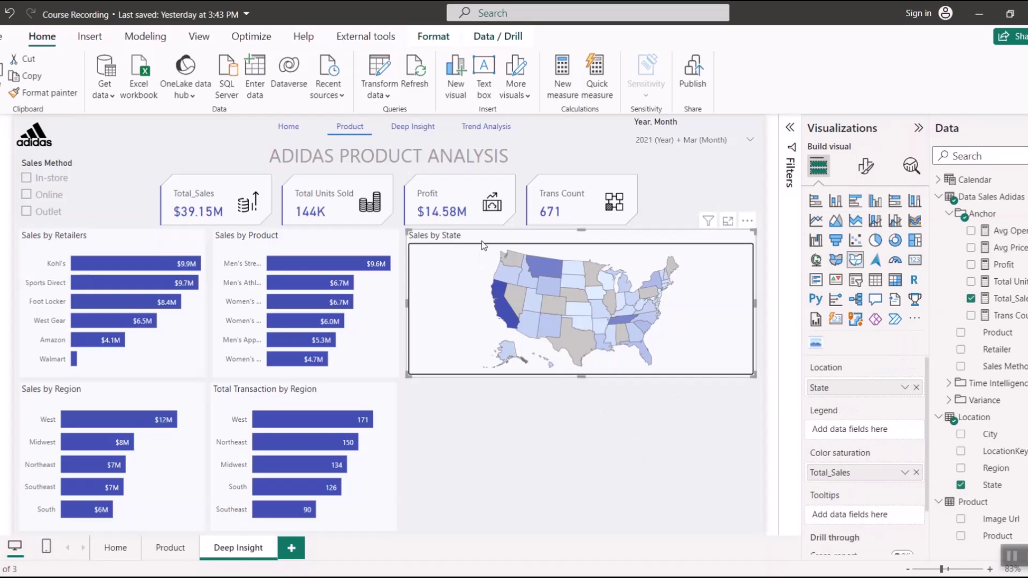
key(ctrl+c)
key(ctrl+v)
drag(479, 247, 474, 392)
- Convert the map copy to an area chart and replace State with the Calendar table's Date on the X-axis
click(818, 224)
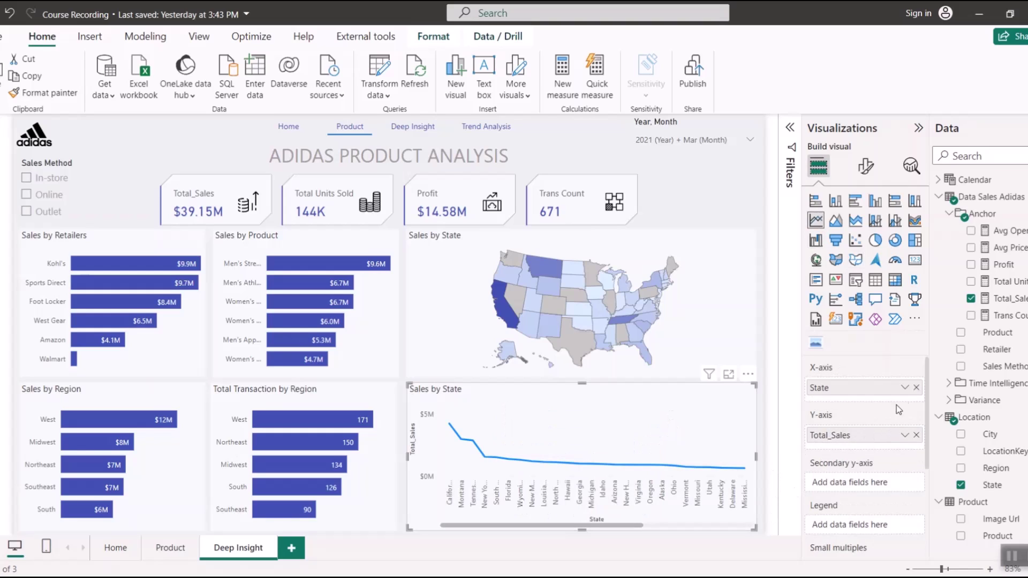
click(916, 387)
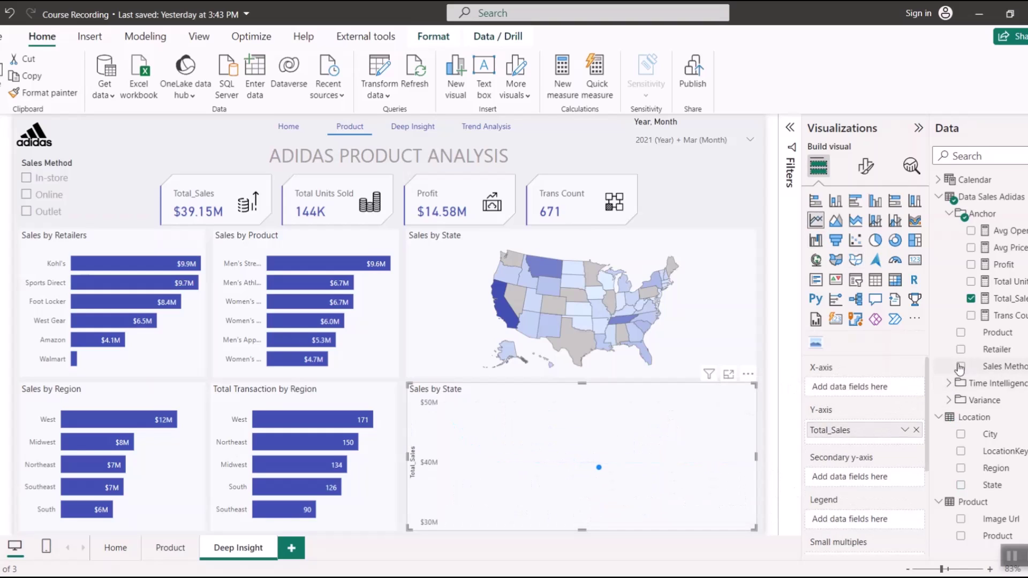
click(935, 181)
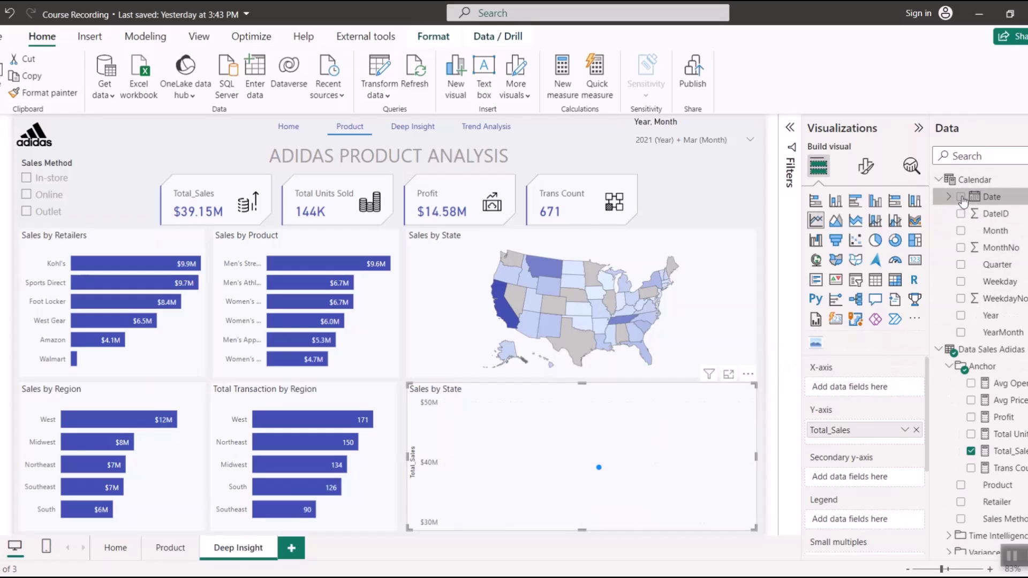
click(961, 197)
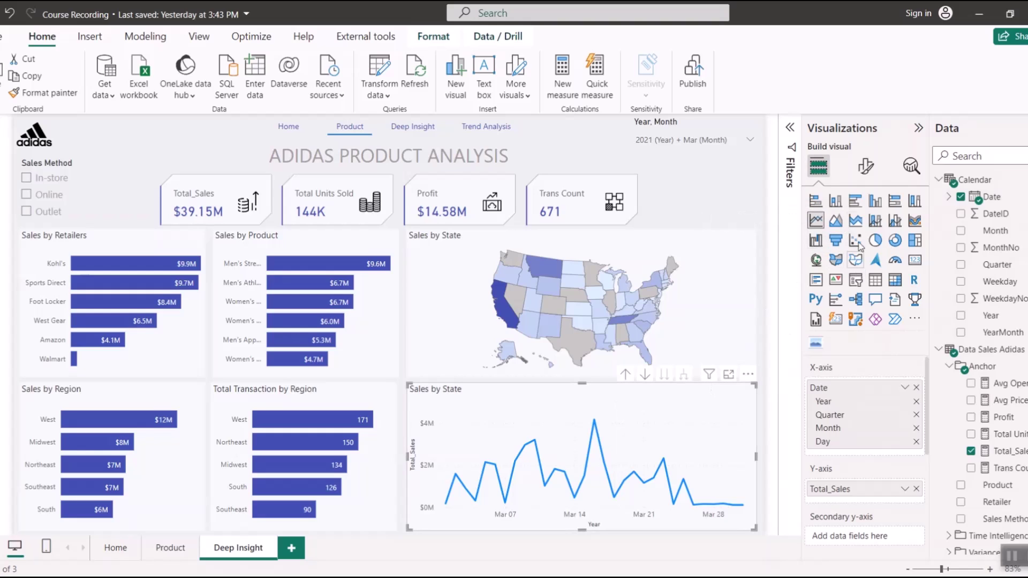
click(836, 222)
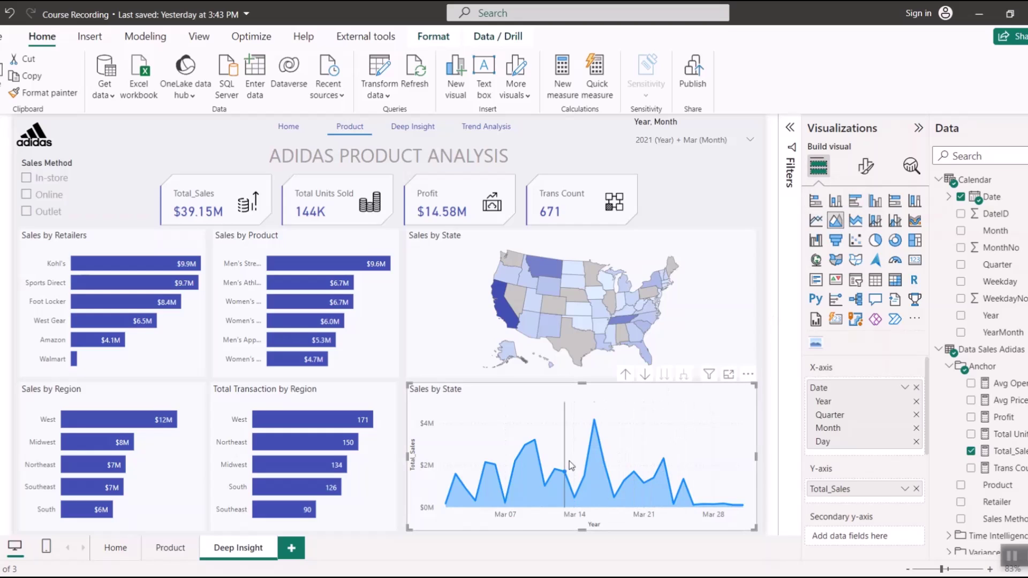
- Turn off the X-axis and Y-axis titles of the area chart
click(866, 166)
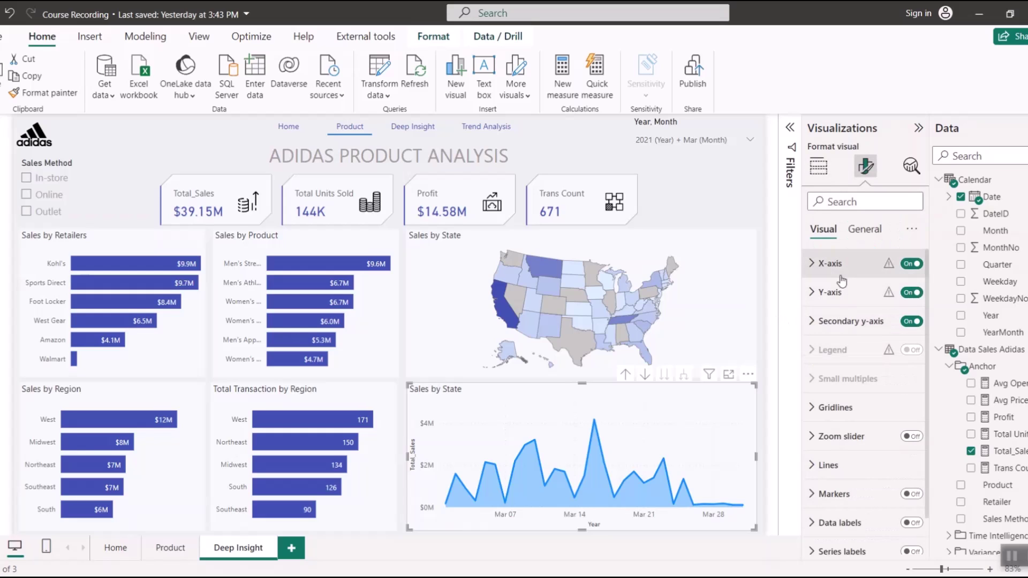
click(814, 265)
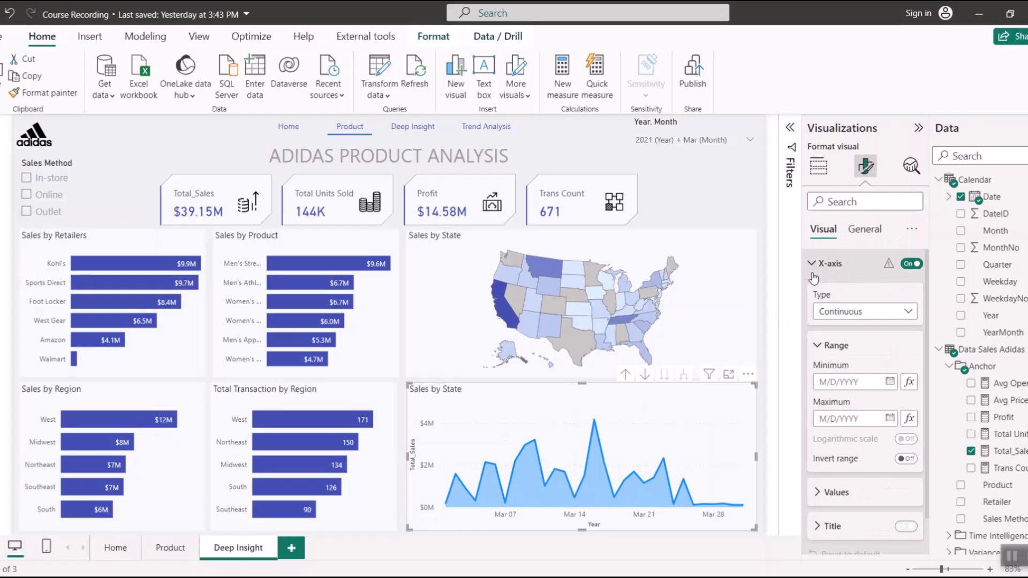
click(906, 526)
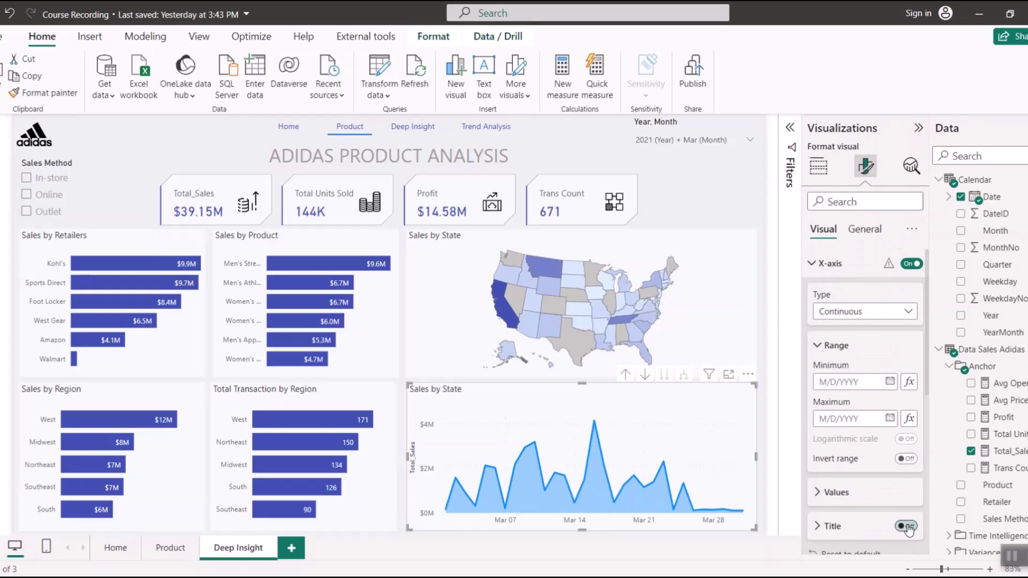
click(816, 264)
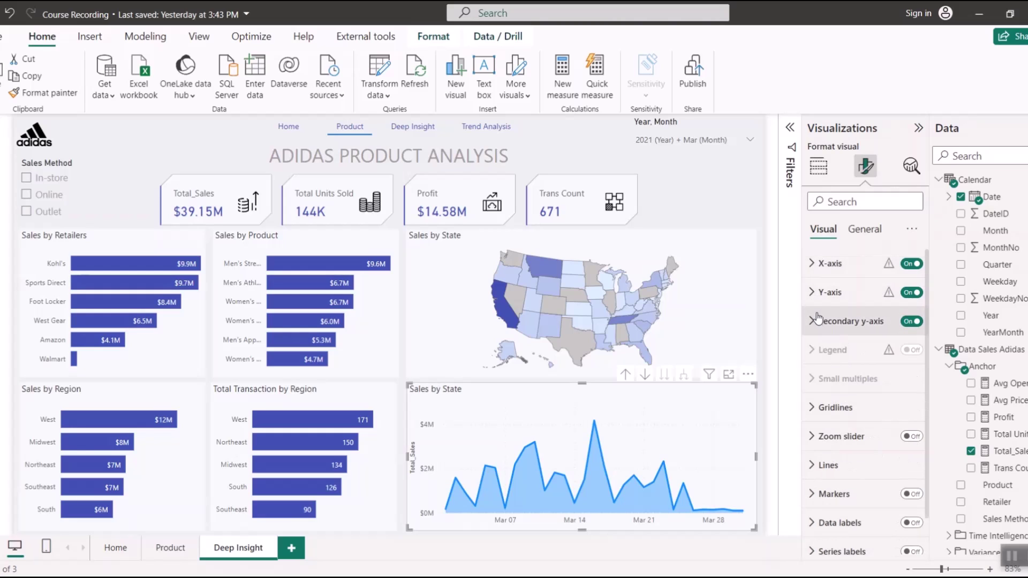
click(816, 292)
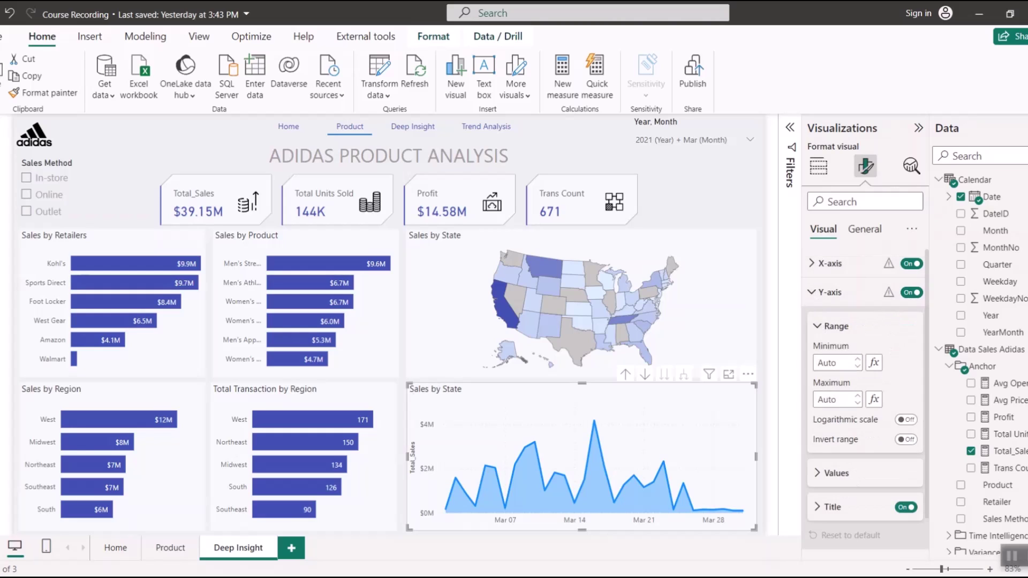
click(906, 507)
click(815, 292)
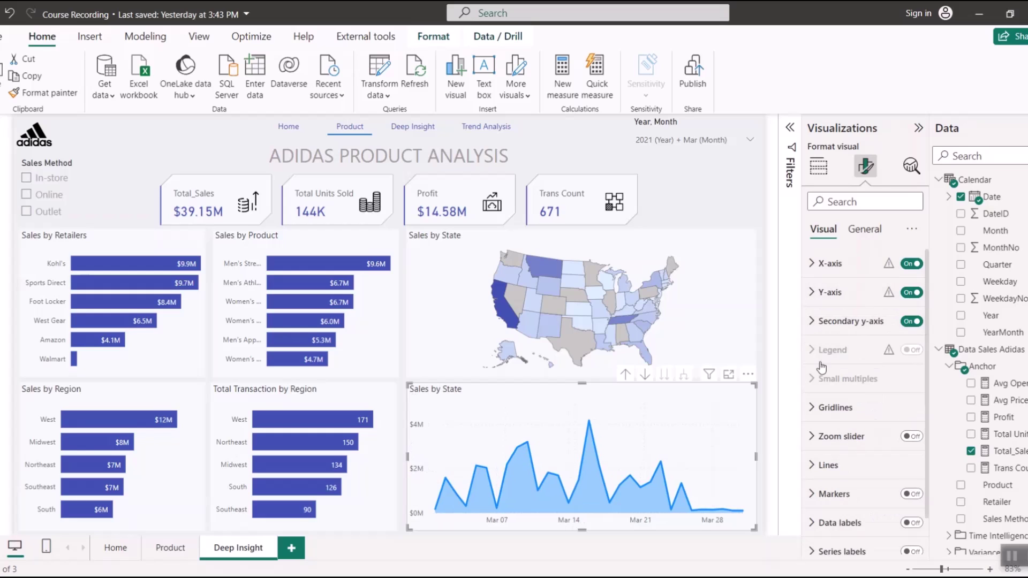
- Turn off the horizontal and vertical gridlines of the area chart
click(833, 408)
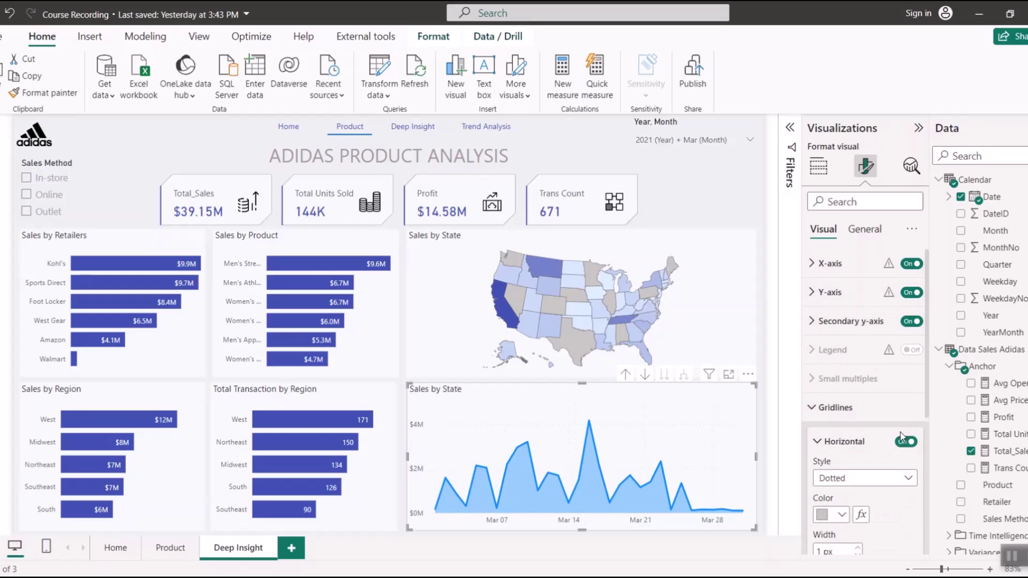
scroll(893, 465, down, 2)
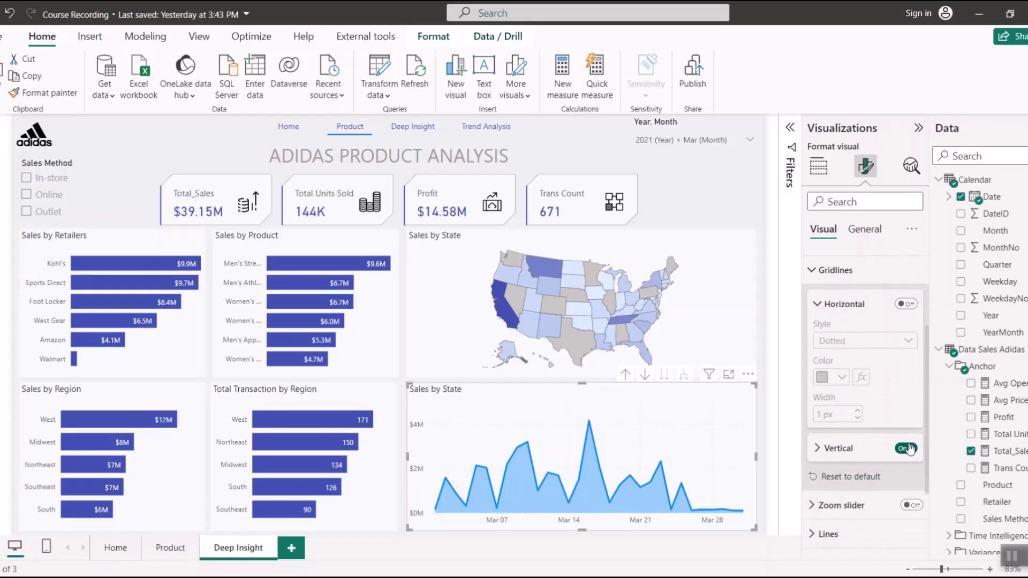
scroll(870, 429, up, 2)
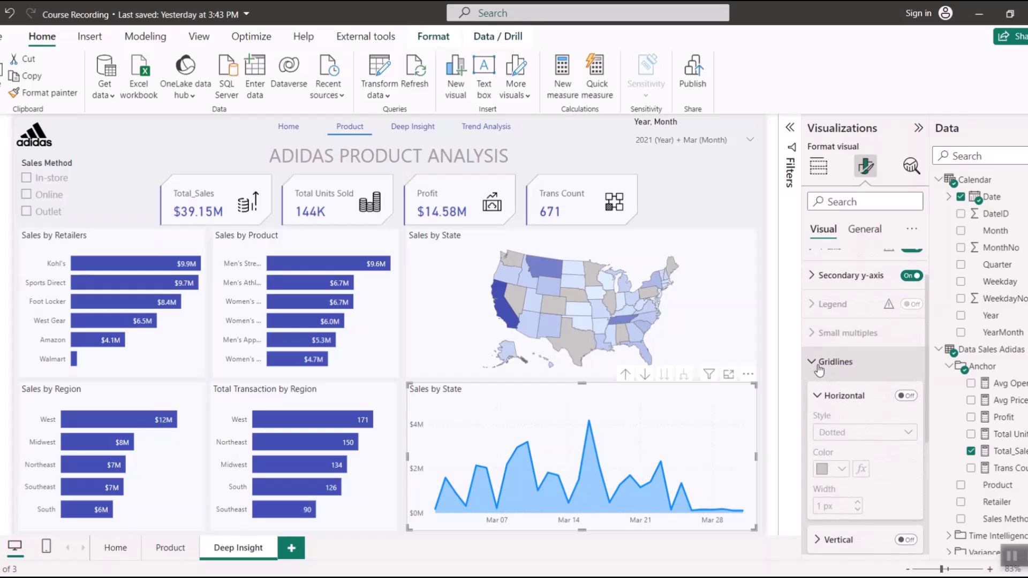
click(819, 369)
- Change the Total_Sales line color of the area chart to the dark indigo blue used by the bar charts
click(860, 437)
scroll(854, 434, down, 5)
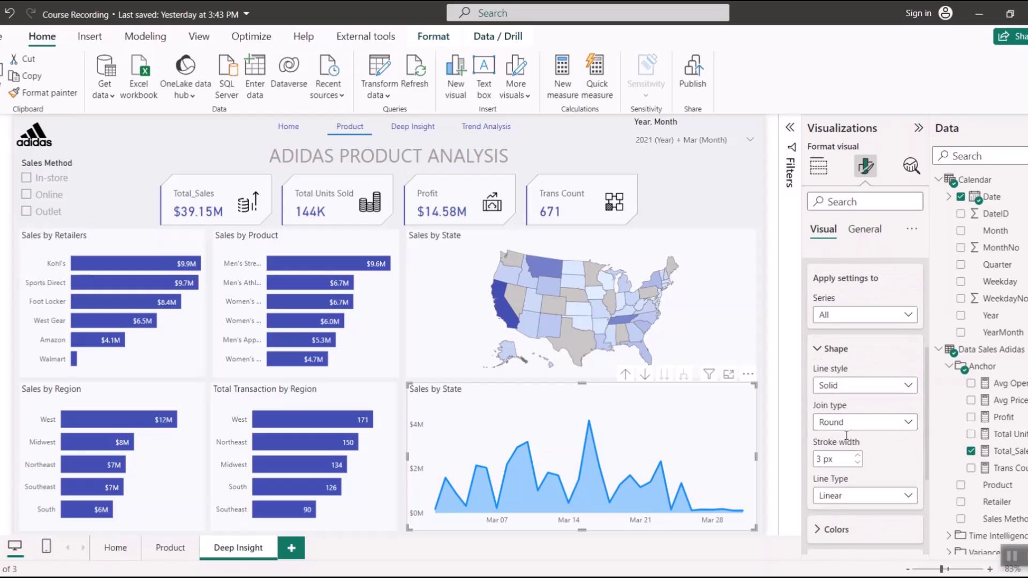
click(848, 434)
scroll(851, 428, down, 2)
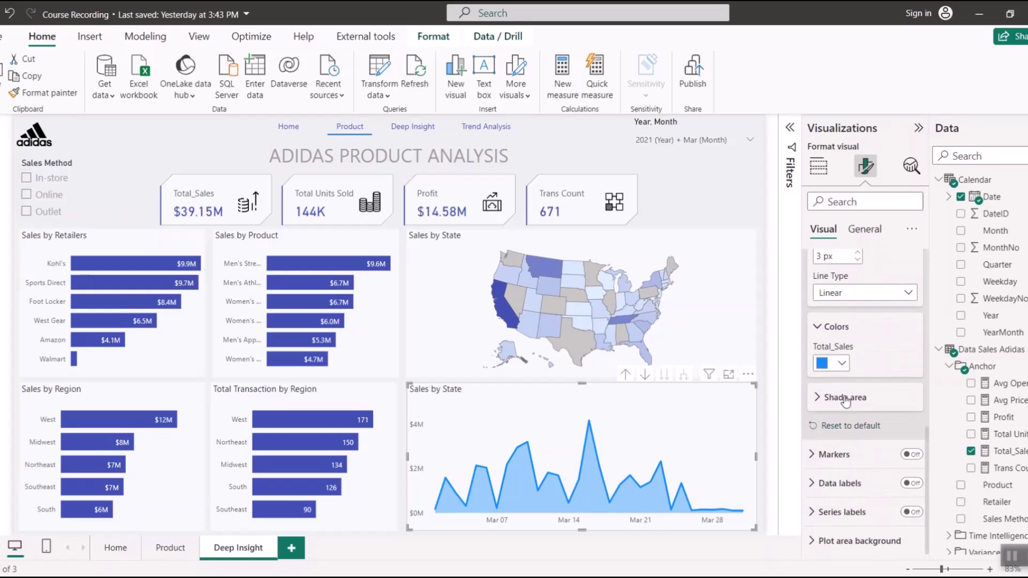
click(842, 362)
click(831, 300)
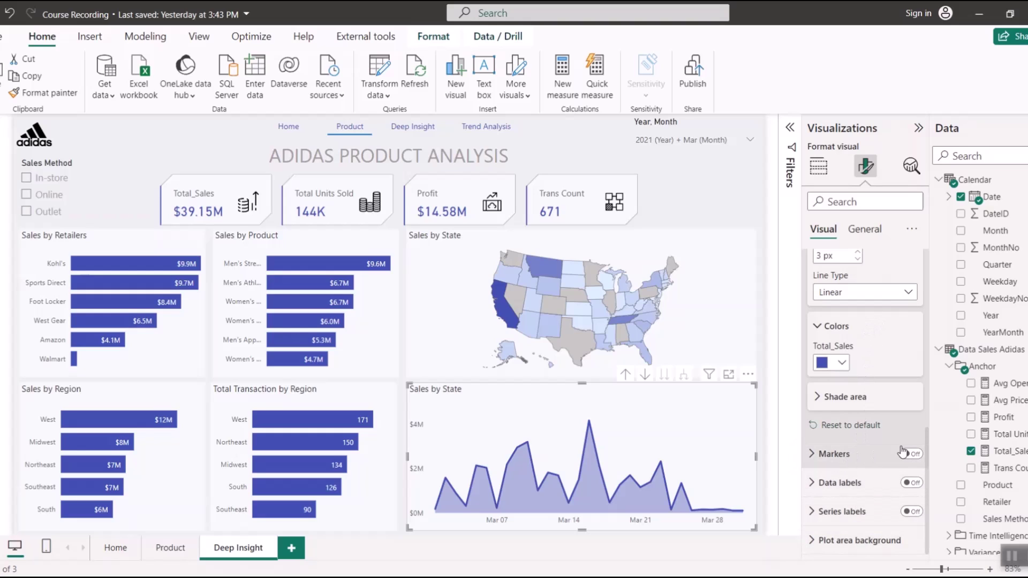
- Turn on markers for the area chart, keeping the round shape, and set their size to 3 px
click(917, 454)
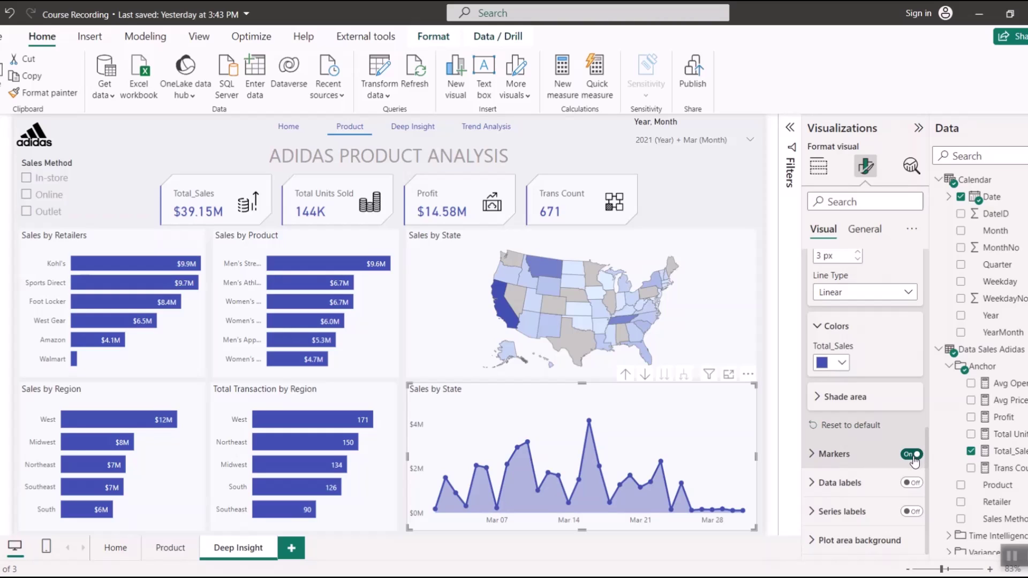
click(849, 456)
scroll(863, 496, down, 3)
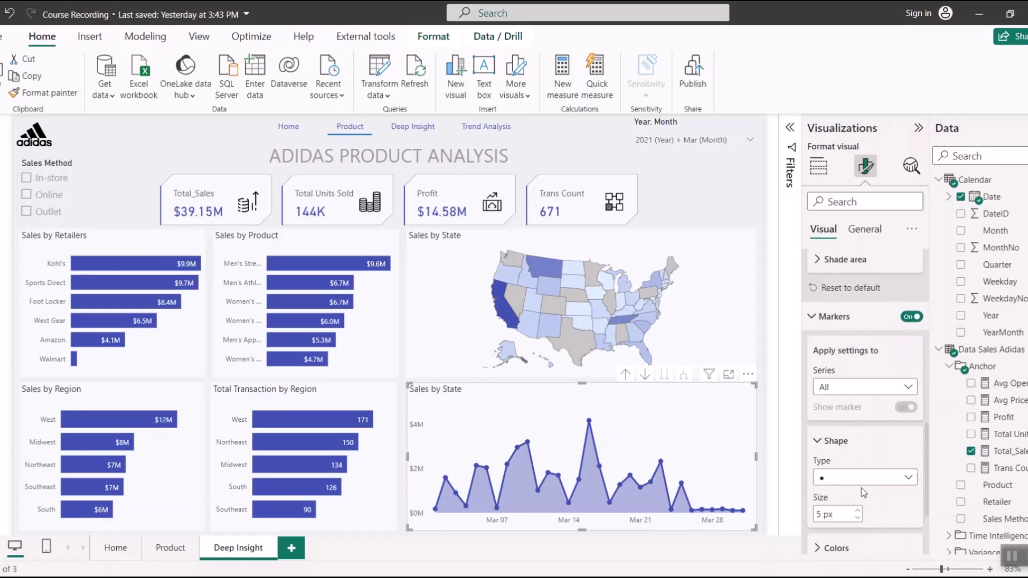
scroll(864, 496, down, 1)
click(857, 472)
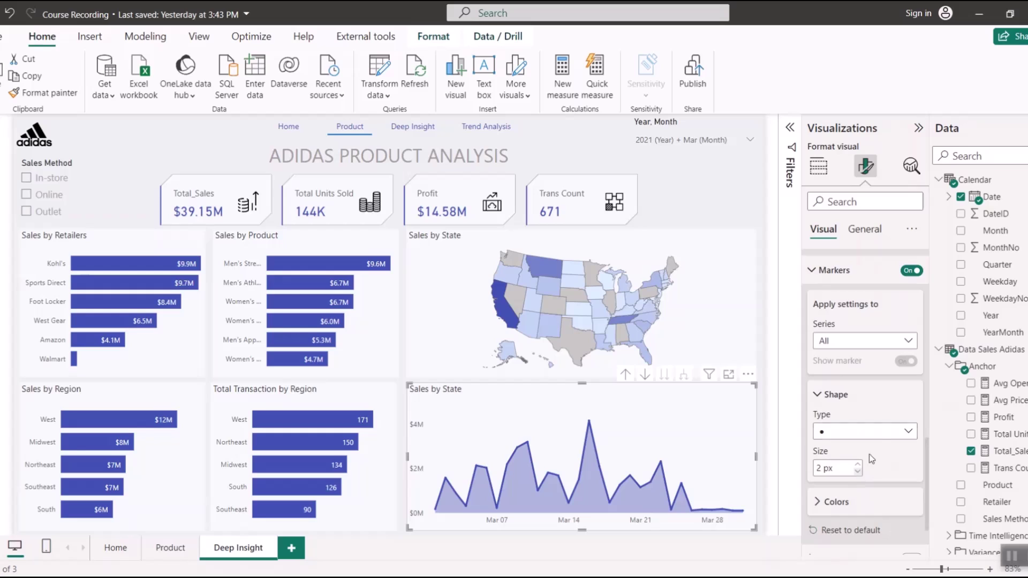
scroll(874, 441, up, 2)
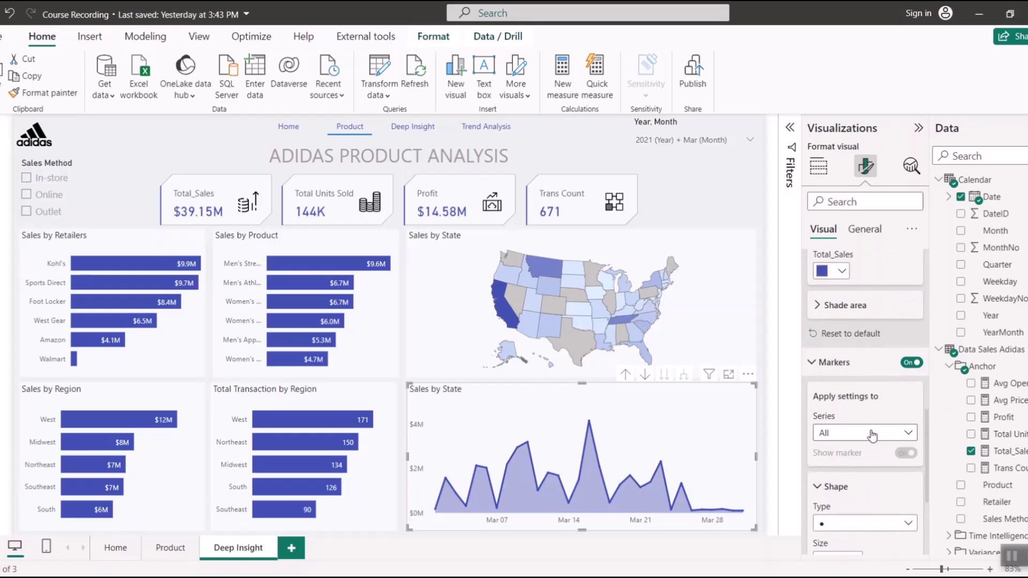
scroll(873, 441, down, 2)
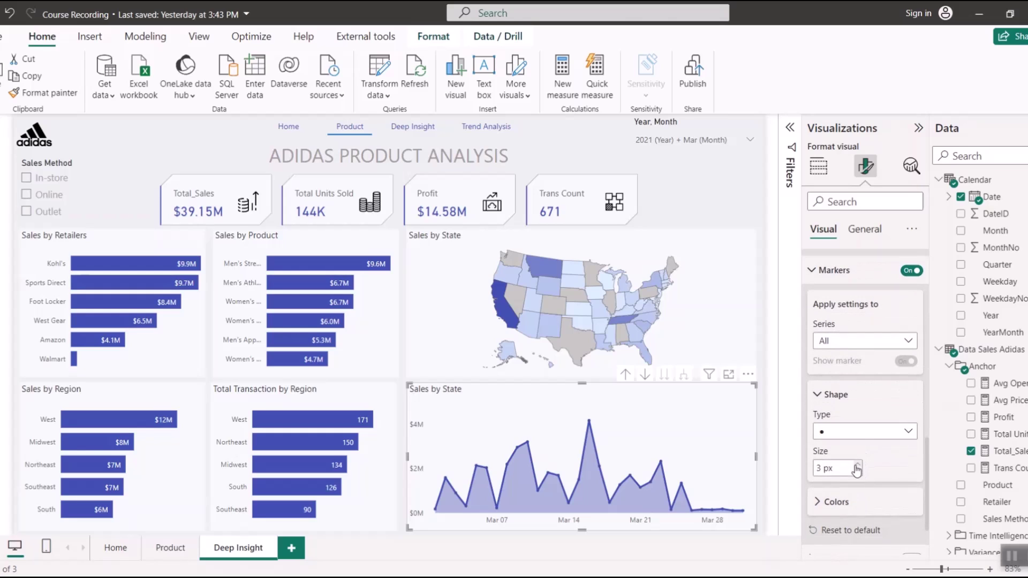
click(860, 432)
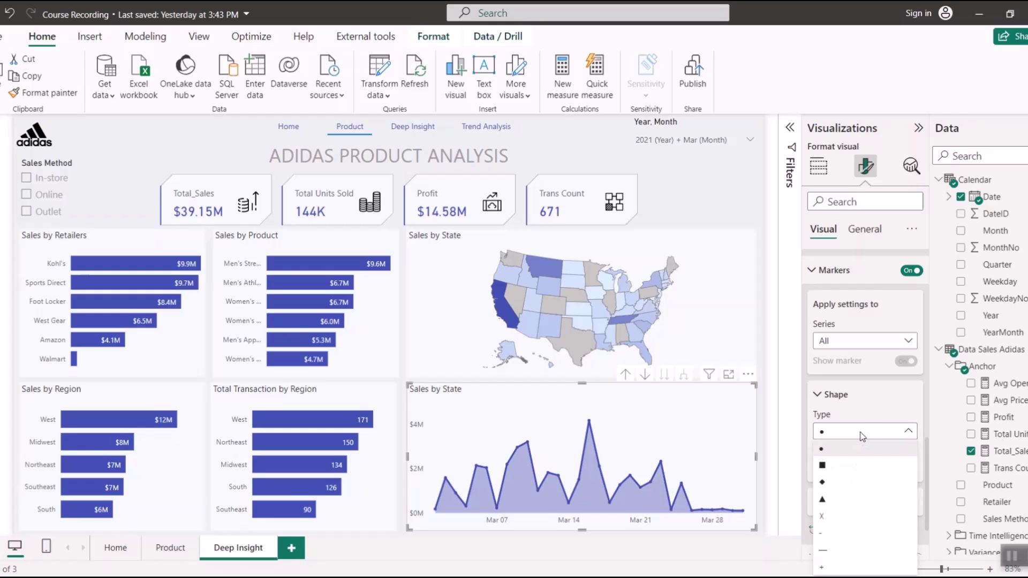
- Set the area chart's line type to Smooth
scroll(867, 412, up, 4)
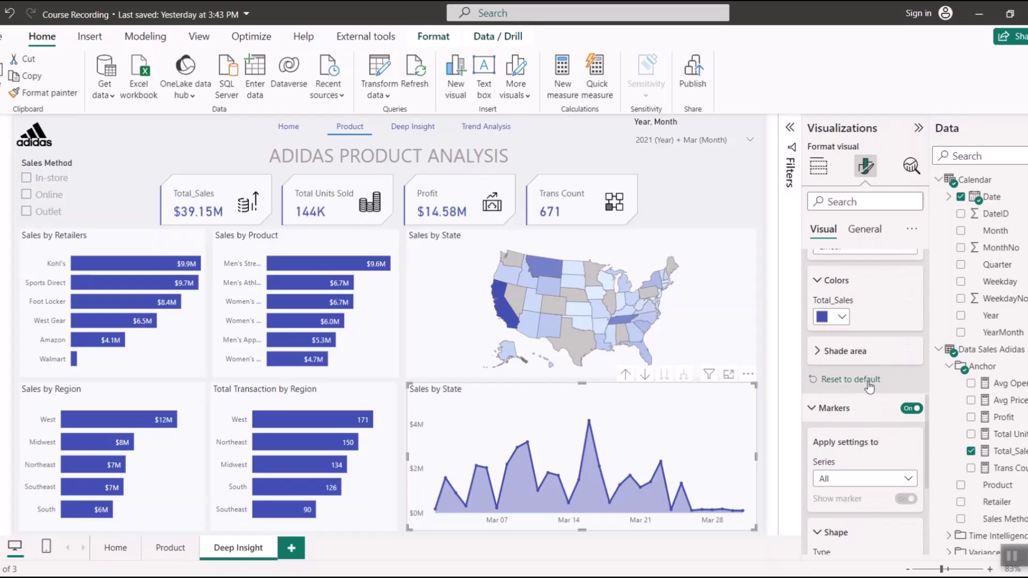
scroll(867, 387, up, 2)
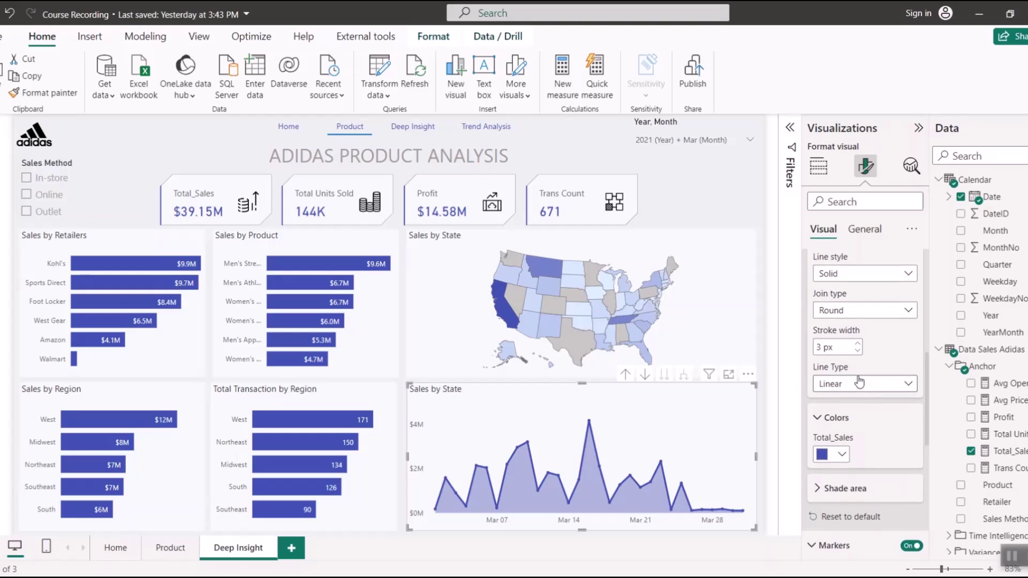
click(860, 387)
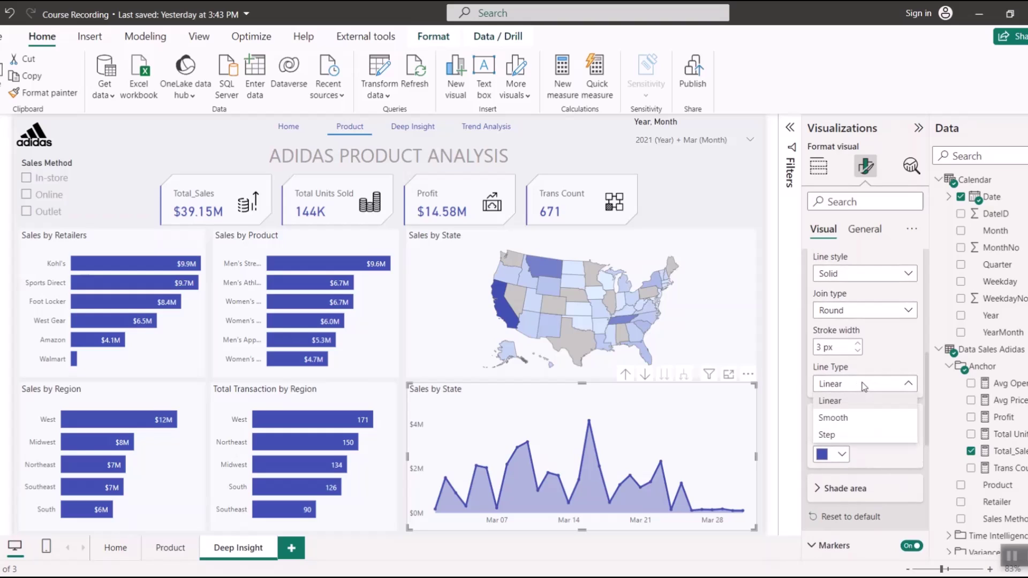
click(843, 419)
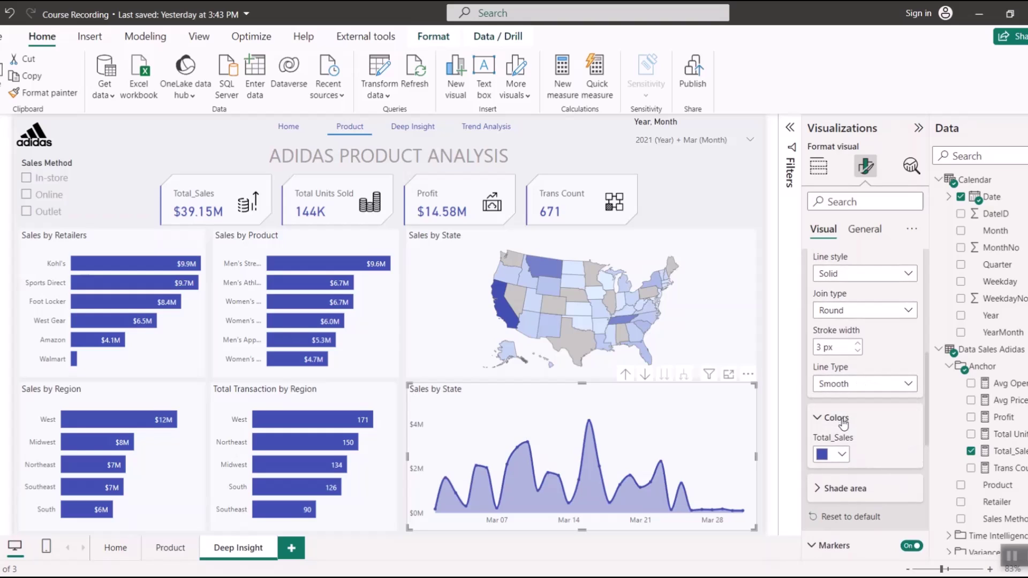
- Set the area chart's shade area transparency to 91%
scroll(844, 422, down, 5)
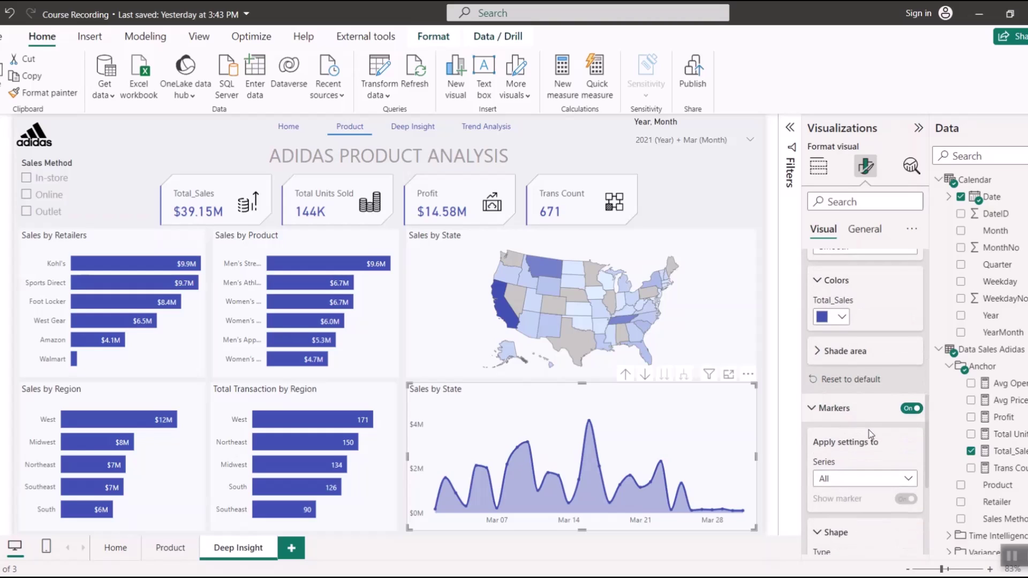
click(838, 362)
drag(891, 392, 910, 393)
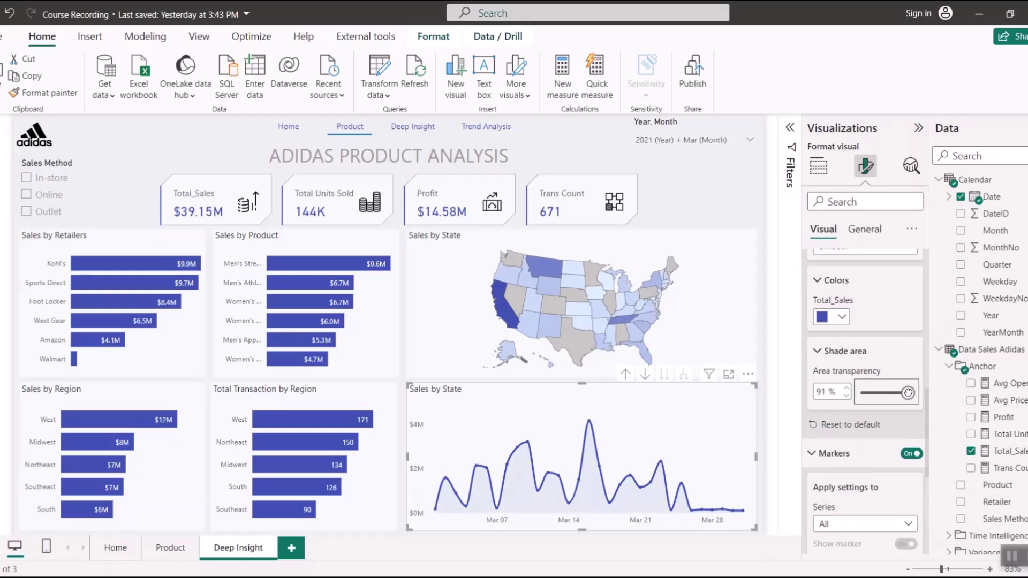
click(689, 203)
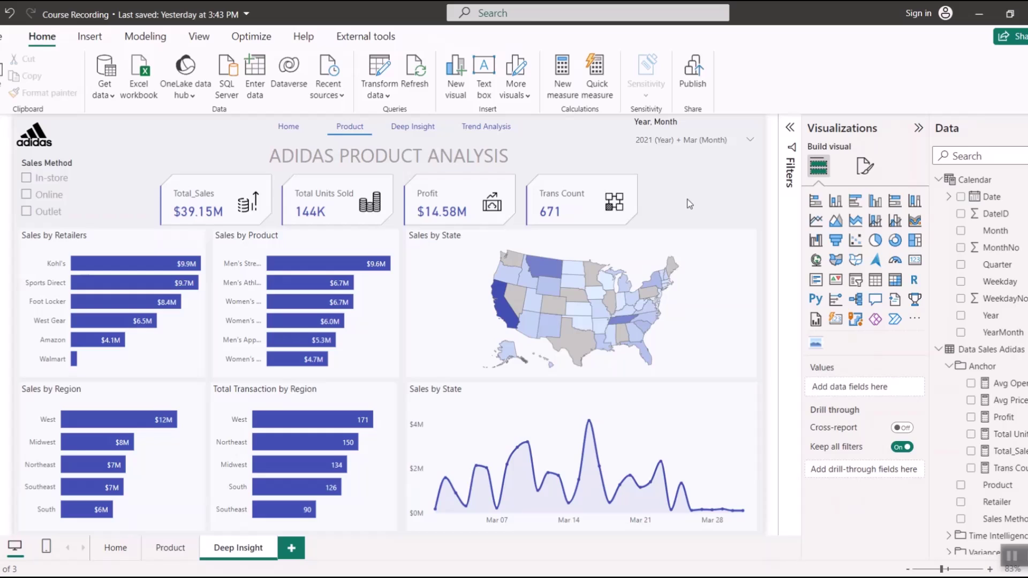
- Move the navigation bar's underline from Product to beneath Deep Insight, keeping the Product label aligned with the other labels
click(350, 133)
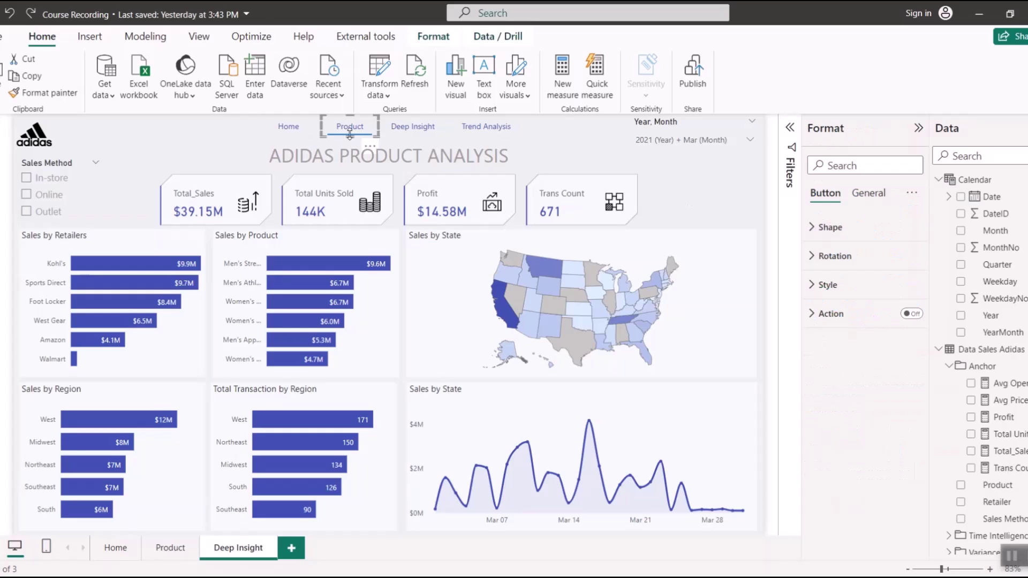
click(350, 134)
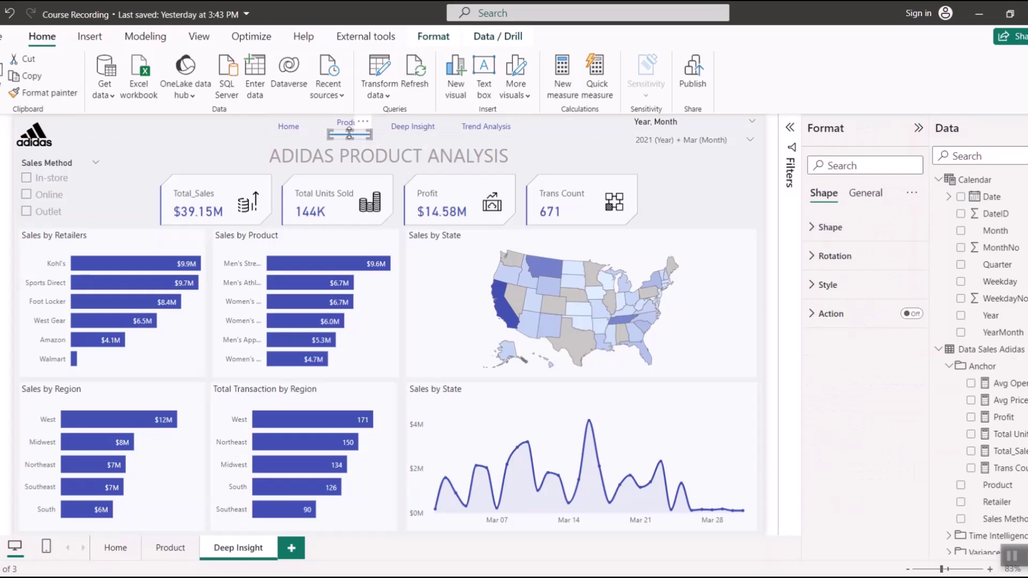
drag(360, 137, 419, 134)
click(355, 124)
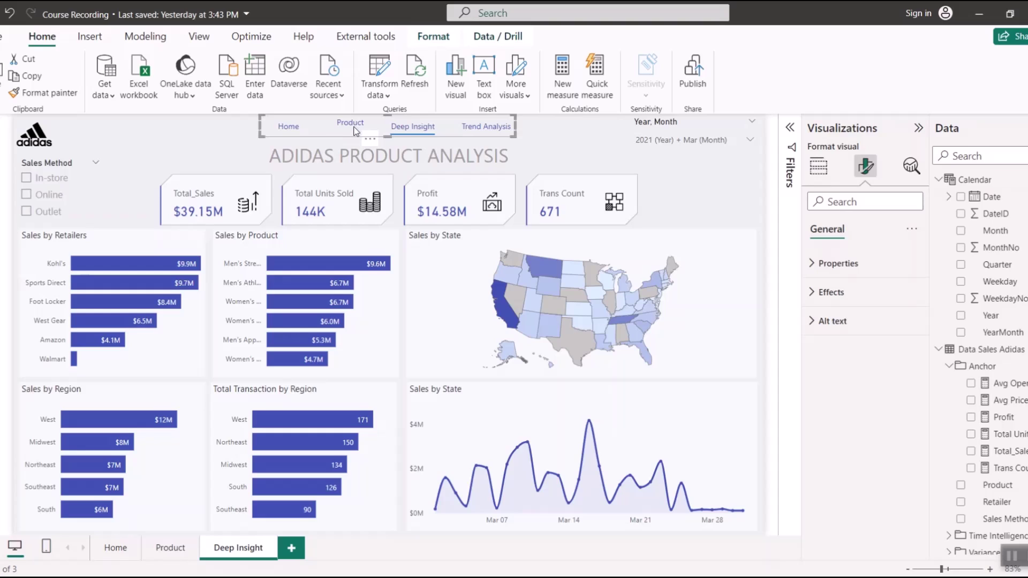
click(355, 131)
drag(351, 129, 351, 132)
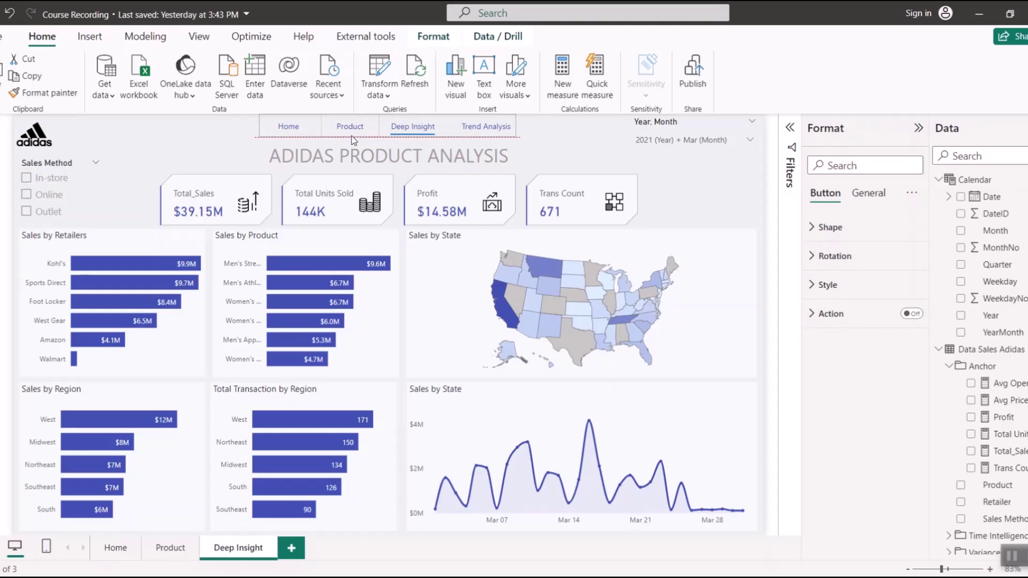
click(255, 147)
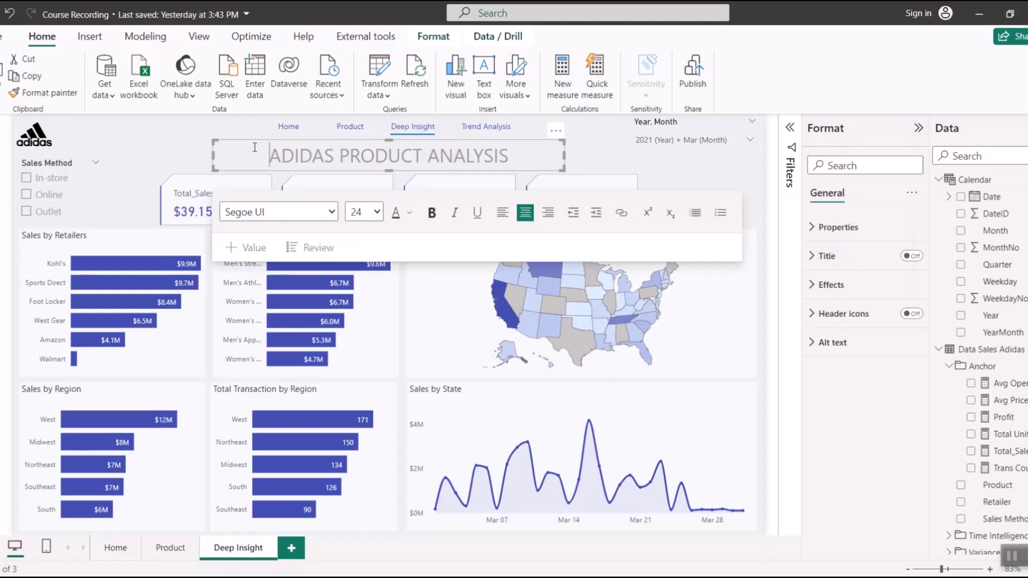
click(212, 126)
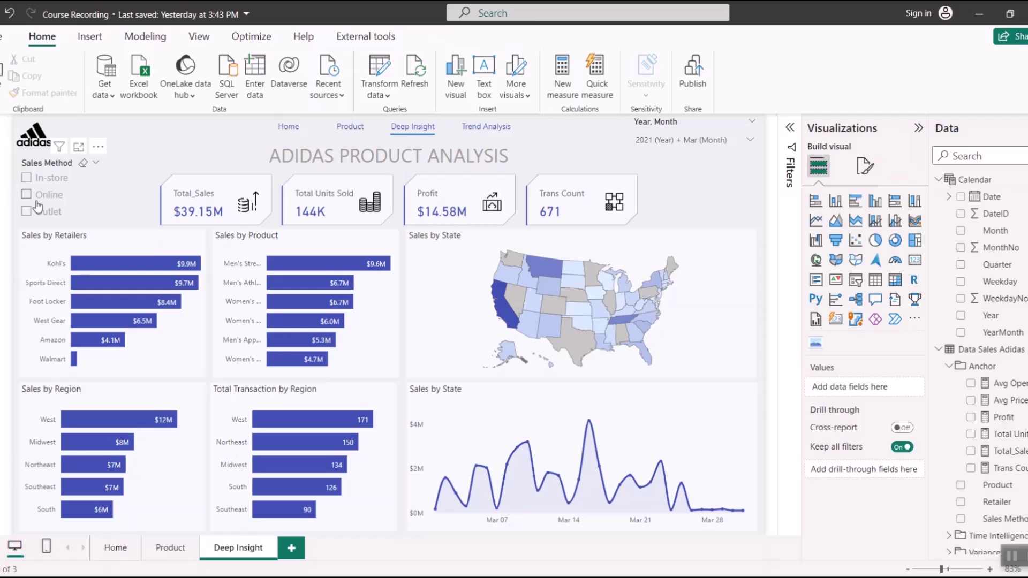
- Test the Sales Method slicer by filtering the page to In-store, Online and Outlet in turn, ending on Online
click(38, 180)
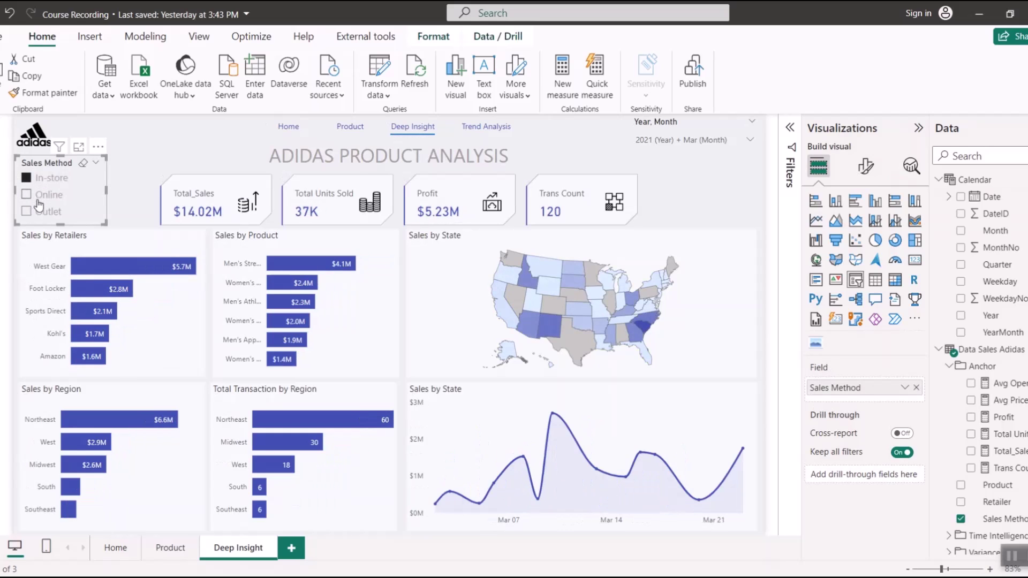
click(39, 197)
click(41, 212)
click(48, 196)
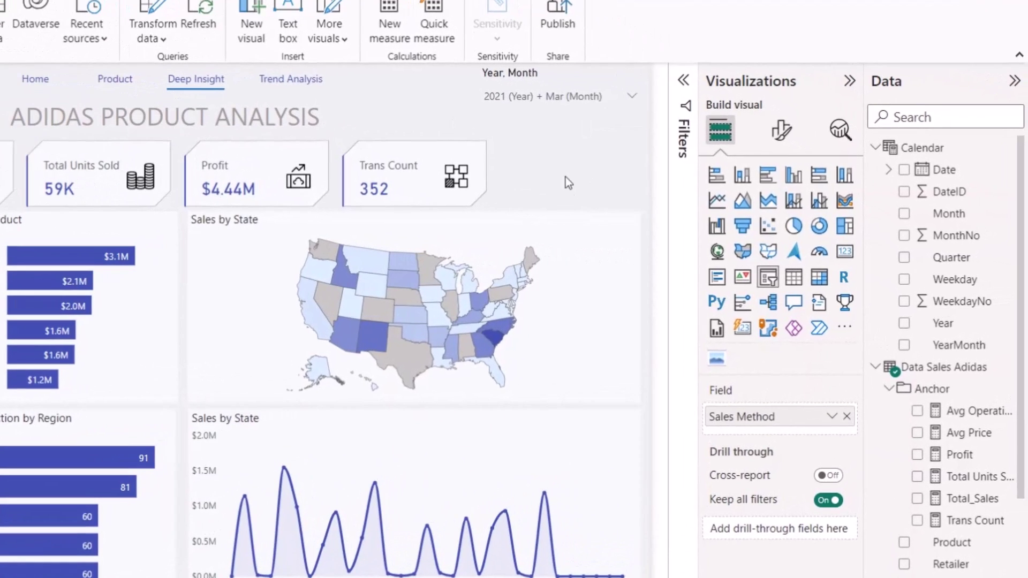
- Add a card visual showing the SalesMOM measure from the Variance folder and place it over the Sales by State map
click(571, 172)
click(844, 251)
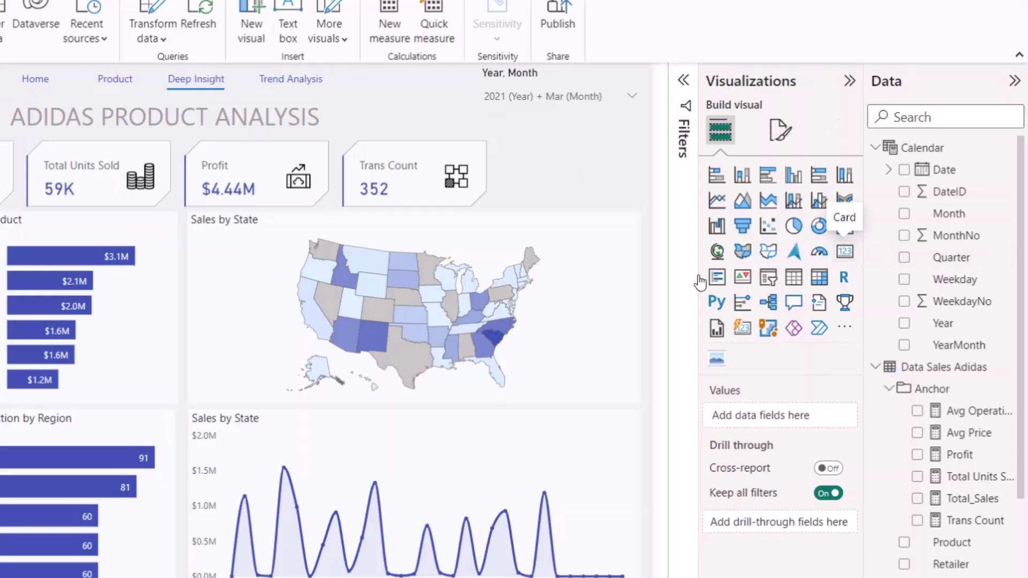
drag(560, 209, 560, 229)
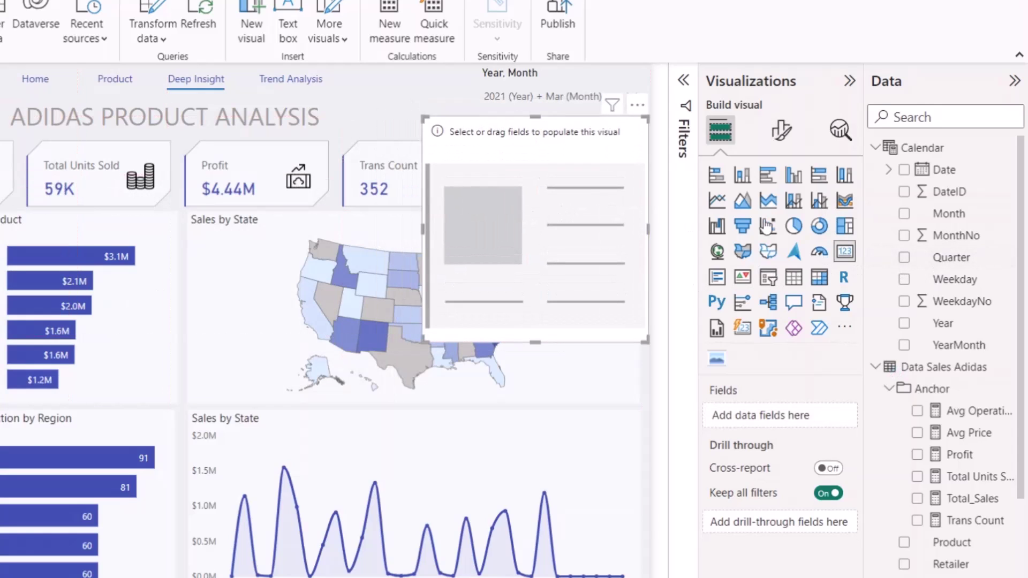
scroll(938, 440, down, 1)
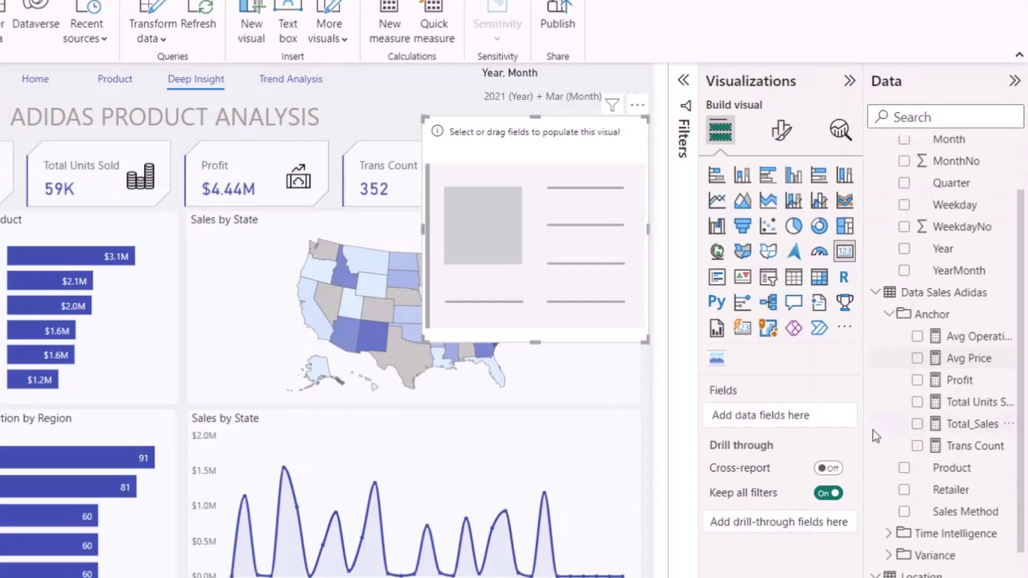
scroll(1001, 500, down, 2)
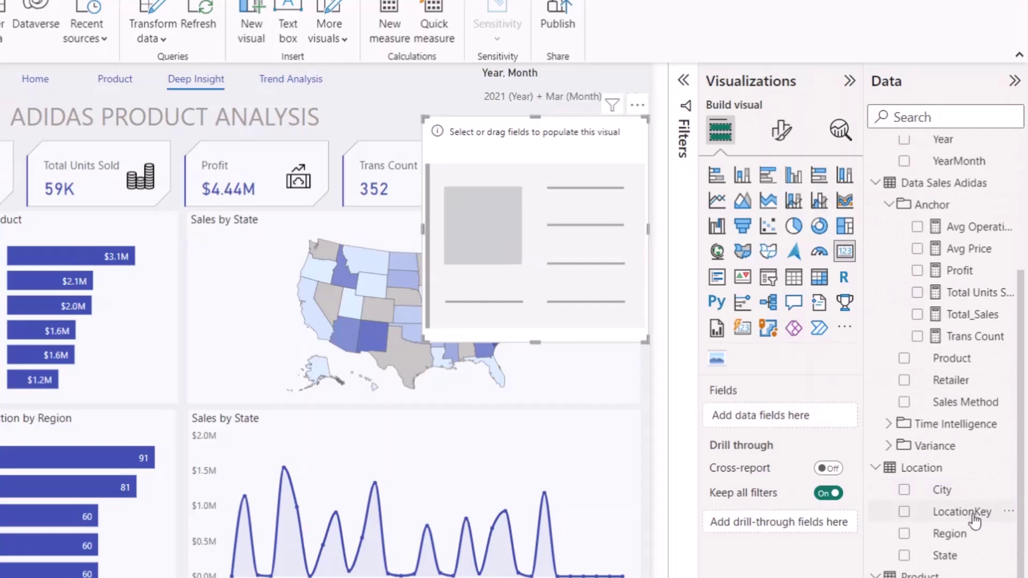
click(911, 452)
scroll(958, 471, up, 2)
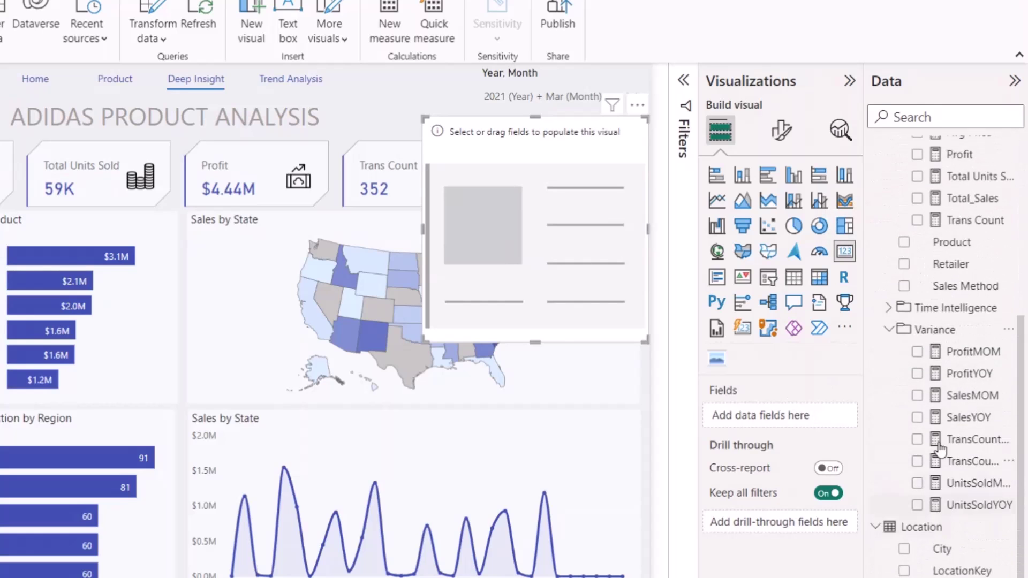
click(917, 411)
drag(589, 264, 467, 310)
- Turn off the SalesMOM card's category label and set its callout value font size to 20
click(781, 130)
click(840, 293)
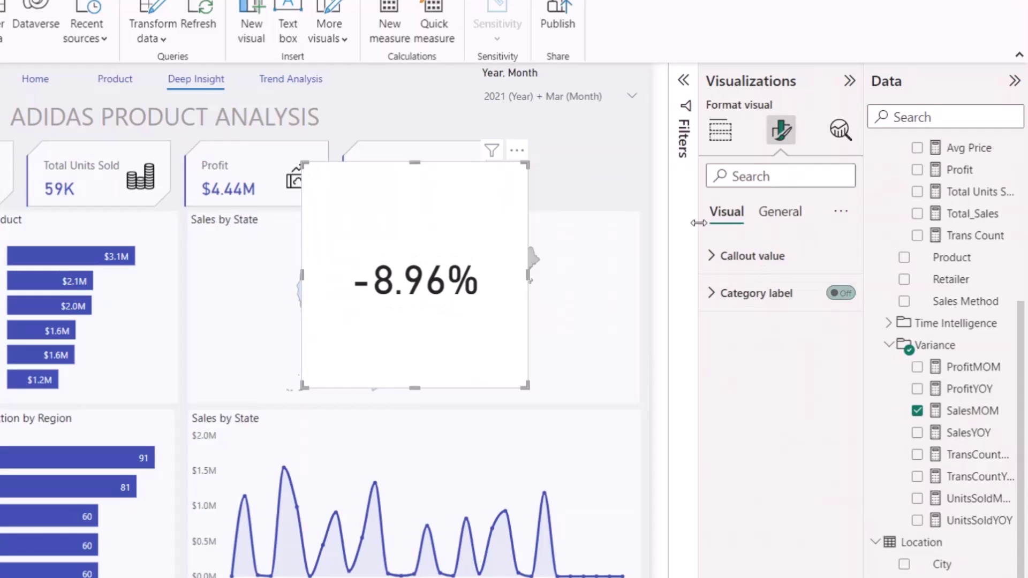
click(719, 255)
double_click(820, 316)
text(20)
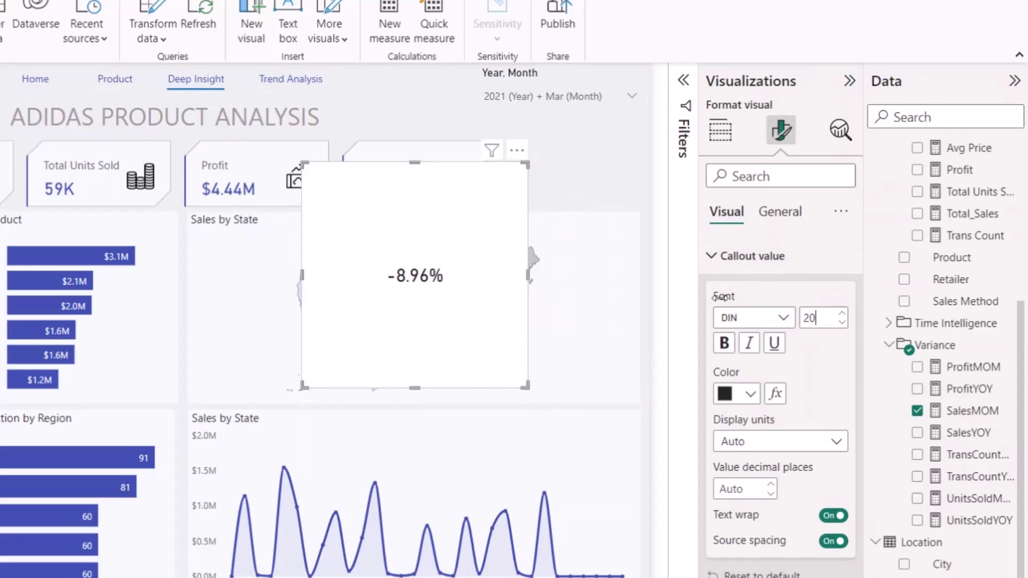
- Turn off the SalesMOM card's background and shrink it to fit over the corner of the Total_Sales KPI card
click(779, 213)
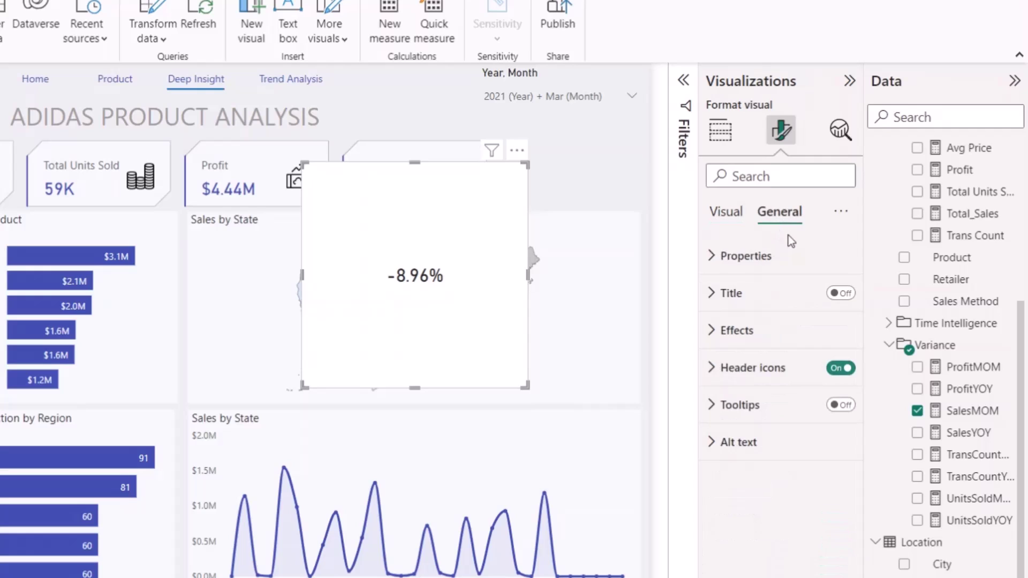
click(780, 327)
click(832, 373)
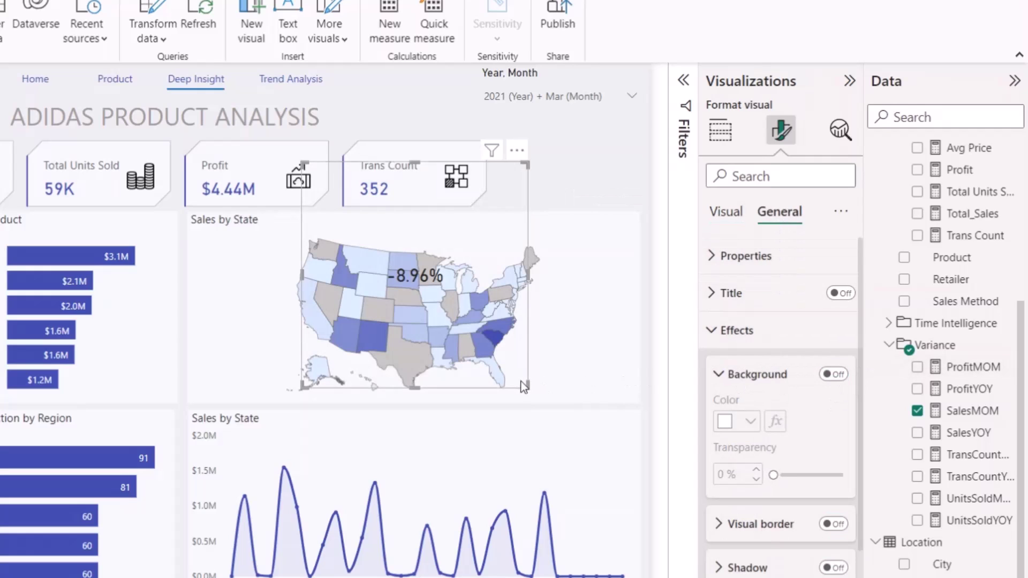
drag(523, 387, 0, 159)
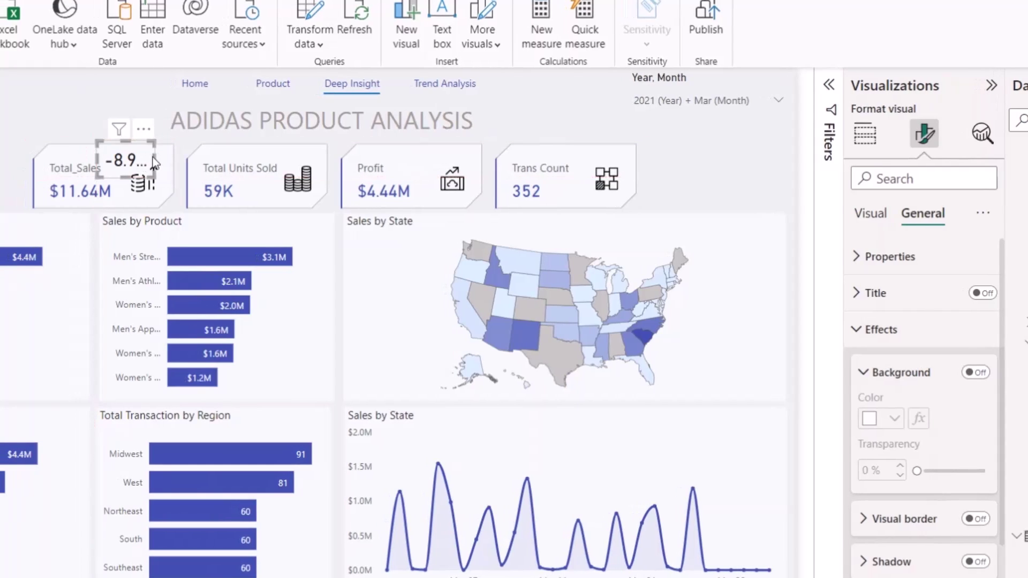
drag(153, 160, 177, 159)
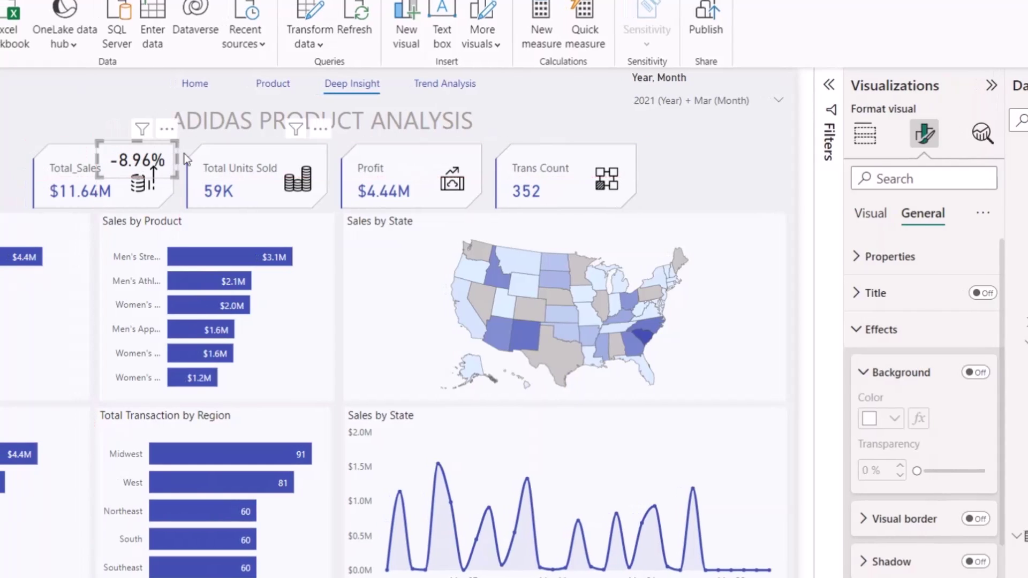
- Replace the plain SalesMOM card with a copy of the Product page's red SalesMOM card, placed over the Total_Sales KPI card
key(Delete)
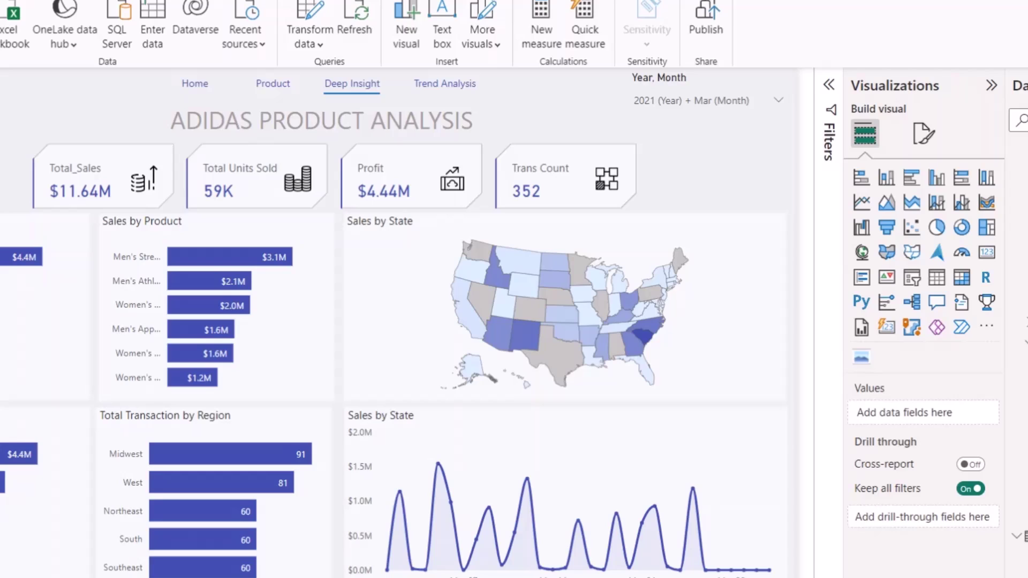
ctrl+click(272, 83)
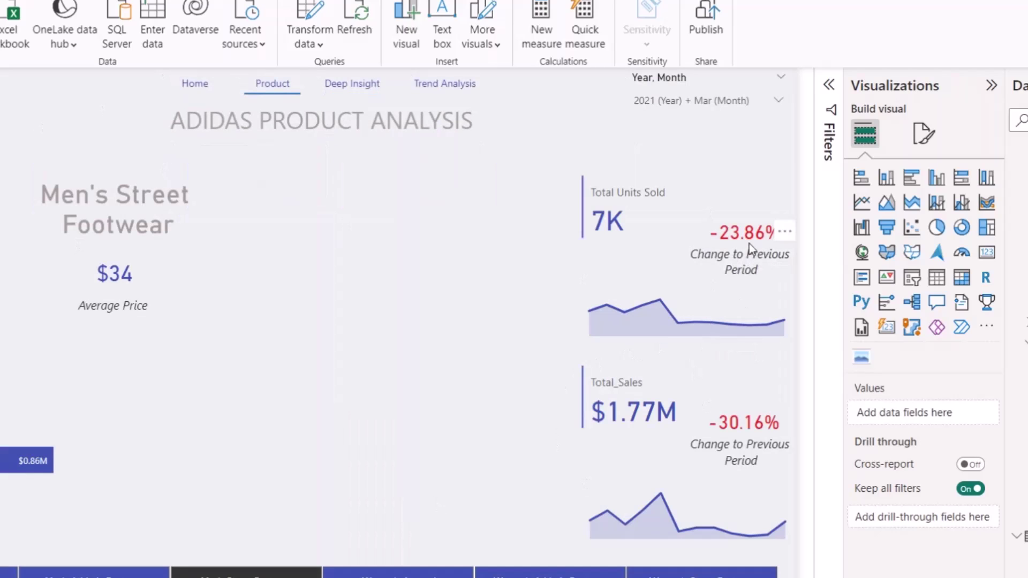
click(749, 241)
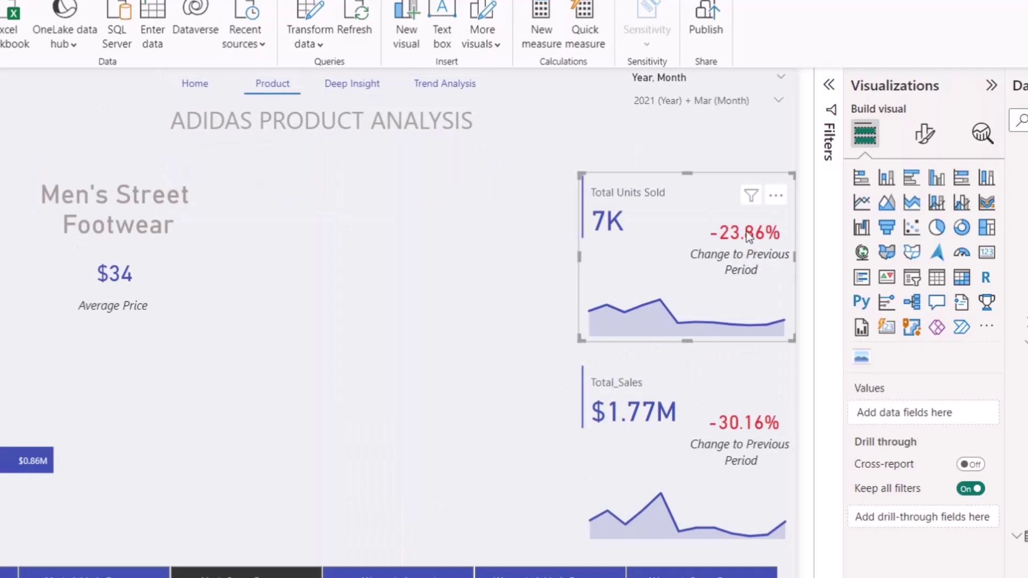
click(742, 424)
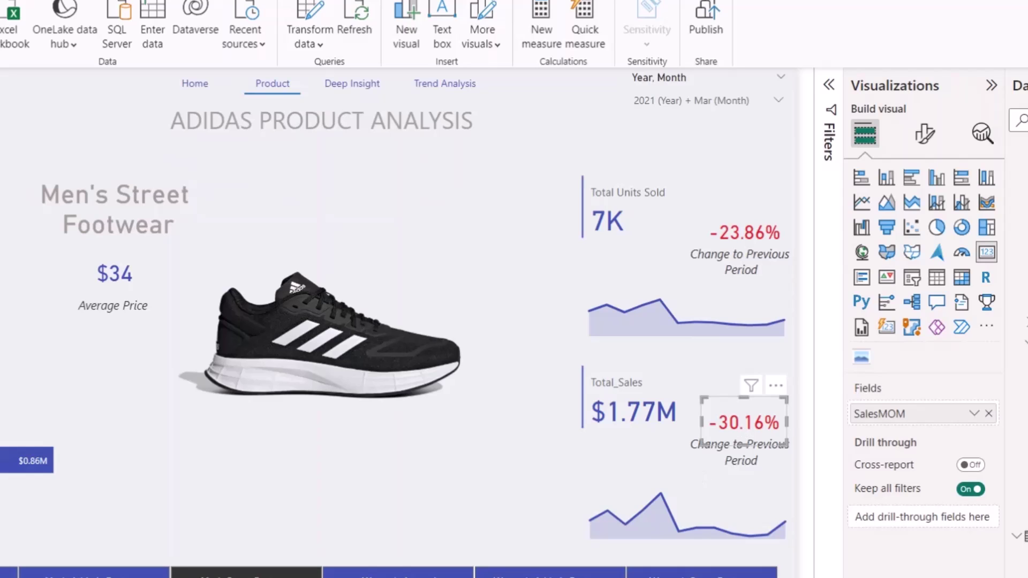
key(ctrl+Page_Down)
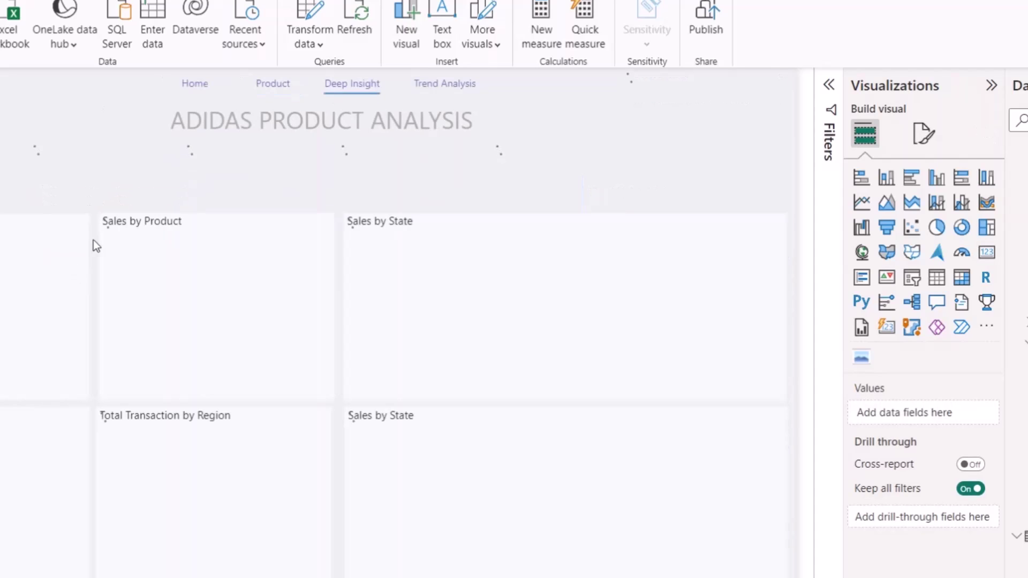
key(ctrl+v)
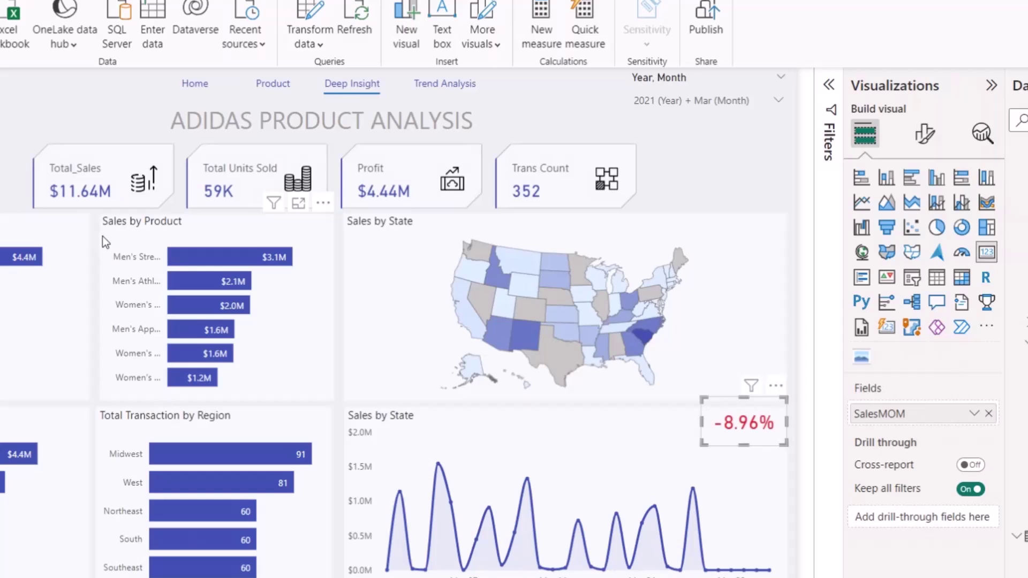
drag(725, 417, 117, 149)
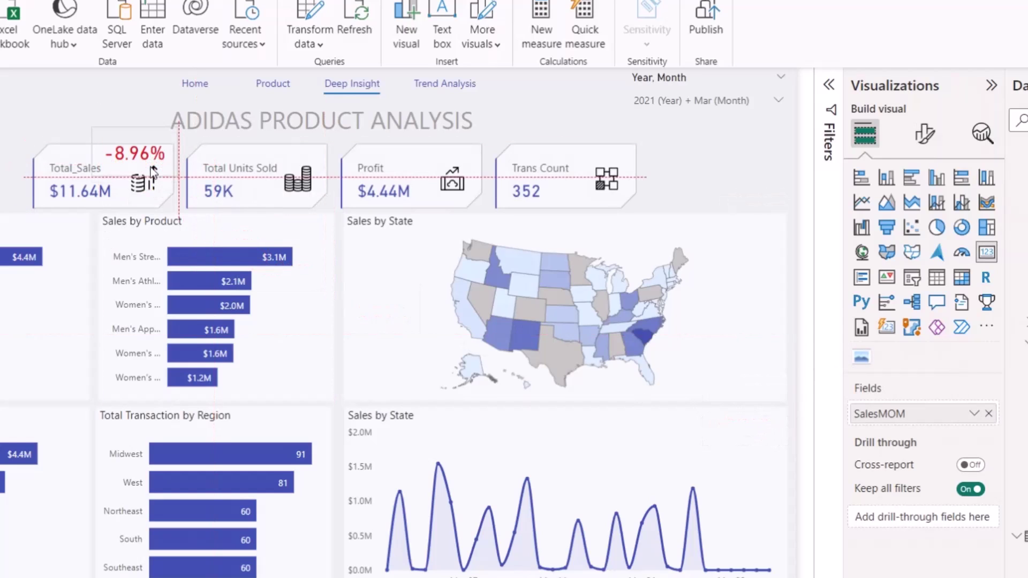
- Set the copied SalesMOM card's callout value font size to 14 and shrink the card into the Total_Sales KPI card's upper corner
click(930, 137)
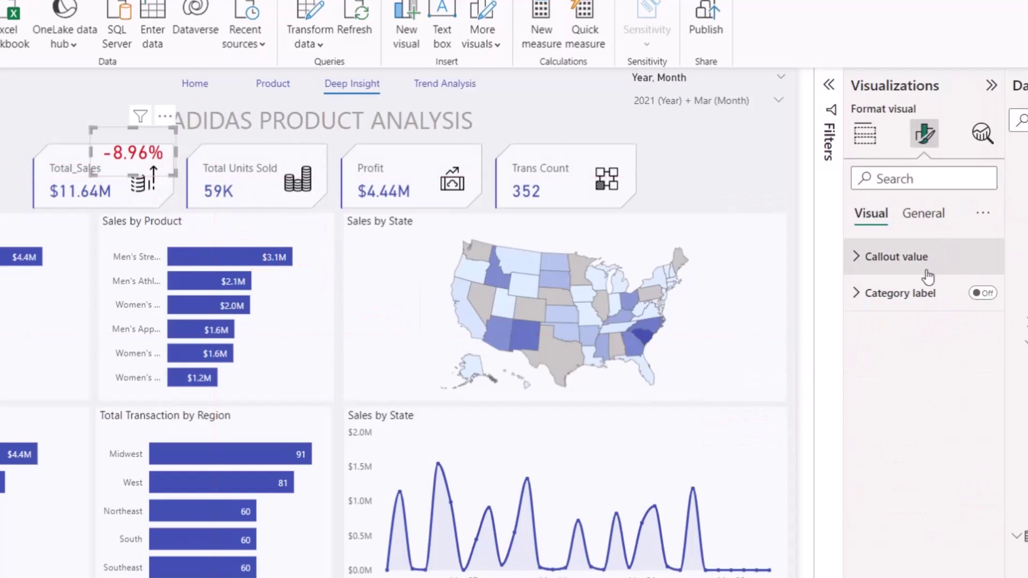
click(929, 267)
click(984, 321)
click(984, 322)
click(984, 321)
click(984, 322)
click(984, 321)
click(984, 322)
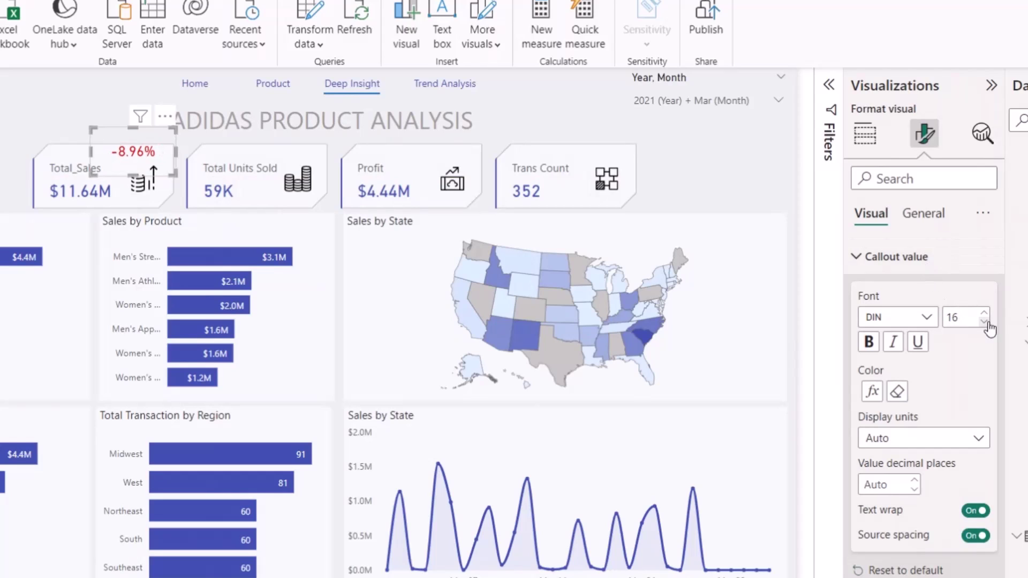
click(984, 322)
click(985, 321)
drag(96, 128, 127, 142)
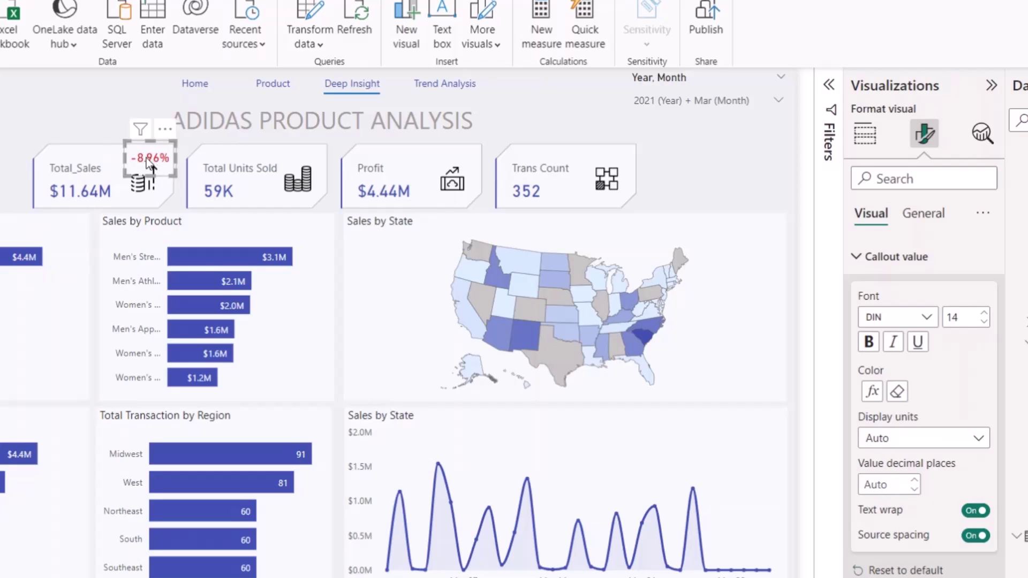
click(44, 117)
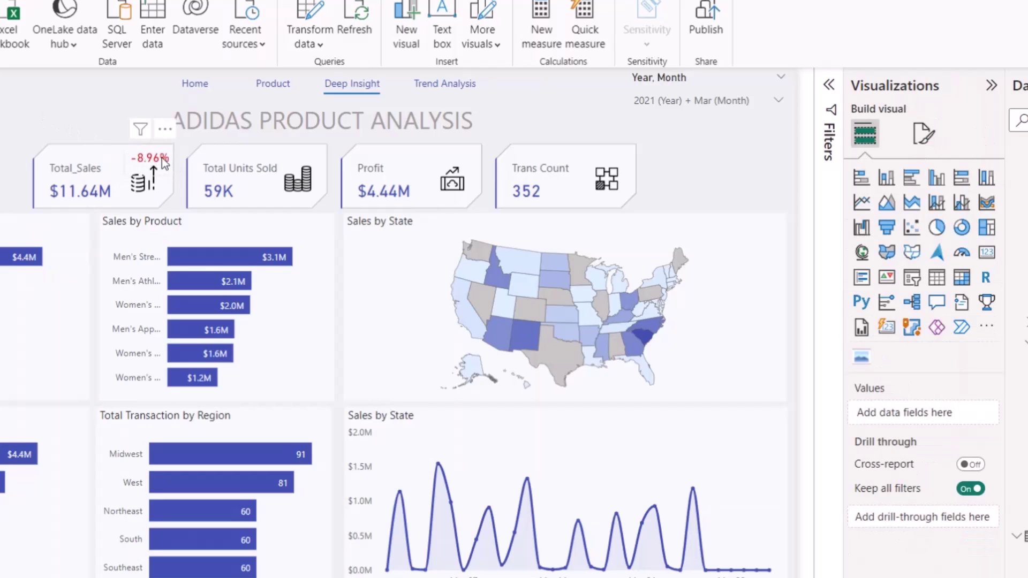
- Duplicate the SalesMOM card onto the Total Units Sold KPI card and replace its field with UnitsSoldMOM
click(161, 158)
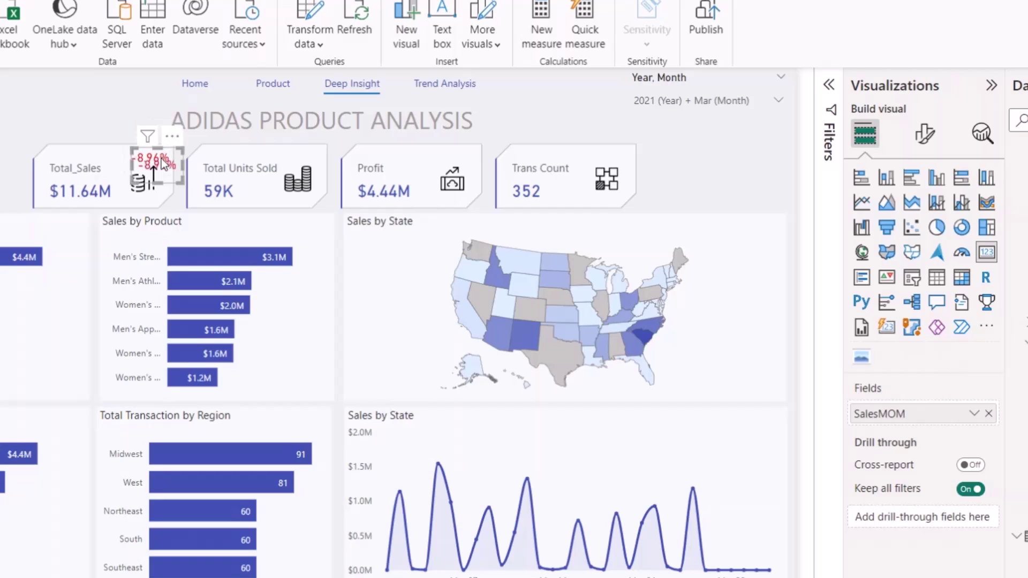
drag(162, 159, 307, 152)
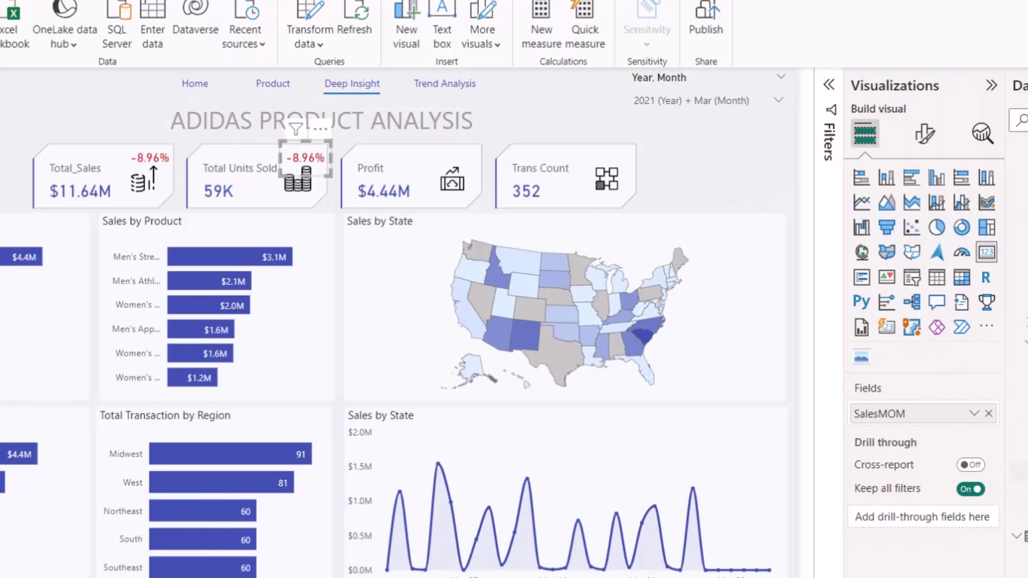
drag(1018, 493, 936, 420)
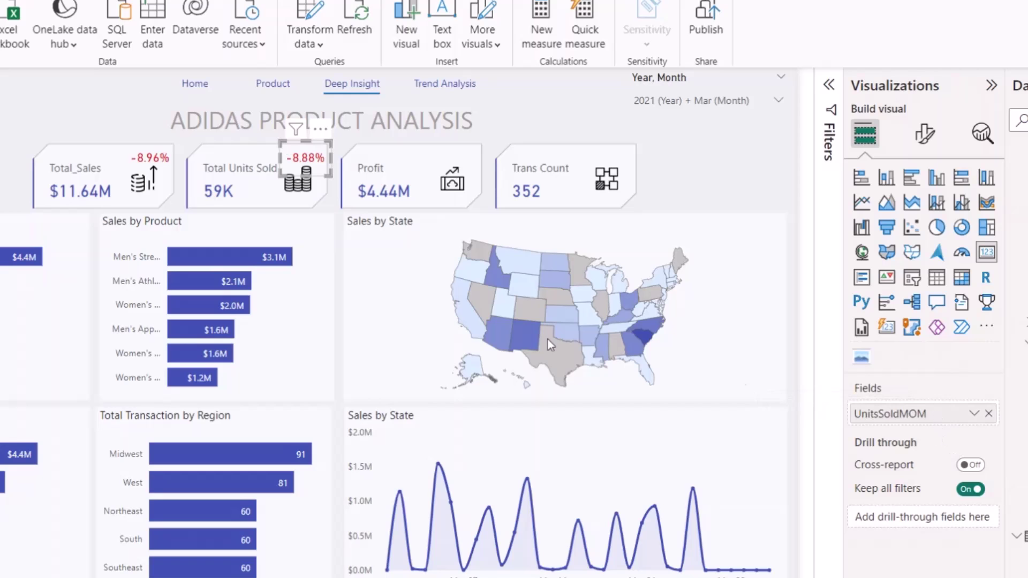
- Copy the variance card onto the Profit KPI card, replace its field with ProfitMOM, and format that measure as a percentage
key(ctrl+c)
key(ctrl+v)
drag(313, 162, 444, 183)
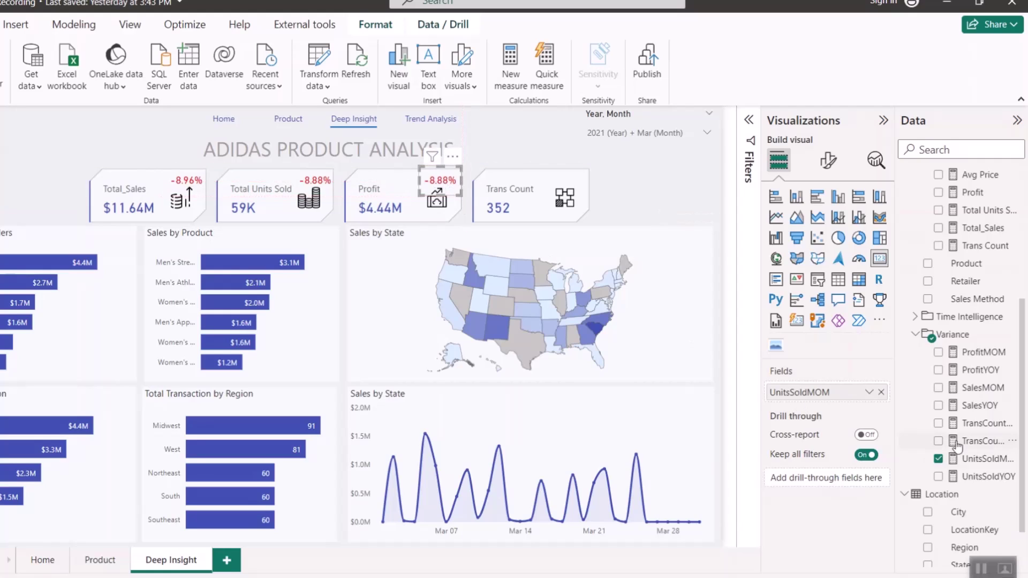
drag(983, 352, 824, 391)
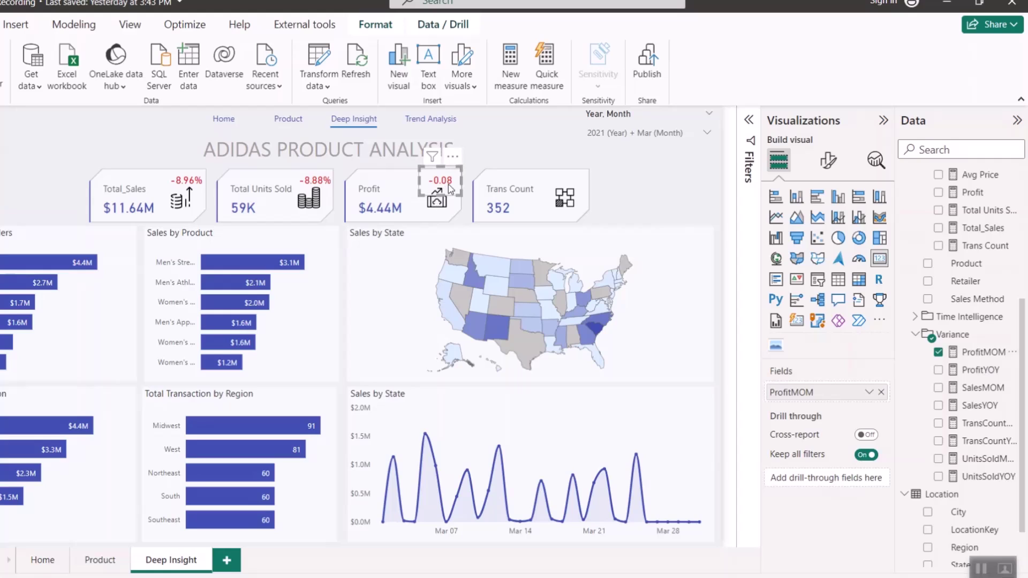
click(983, 352)
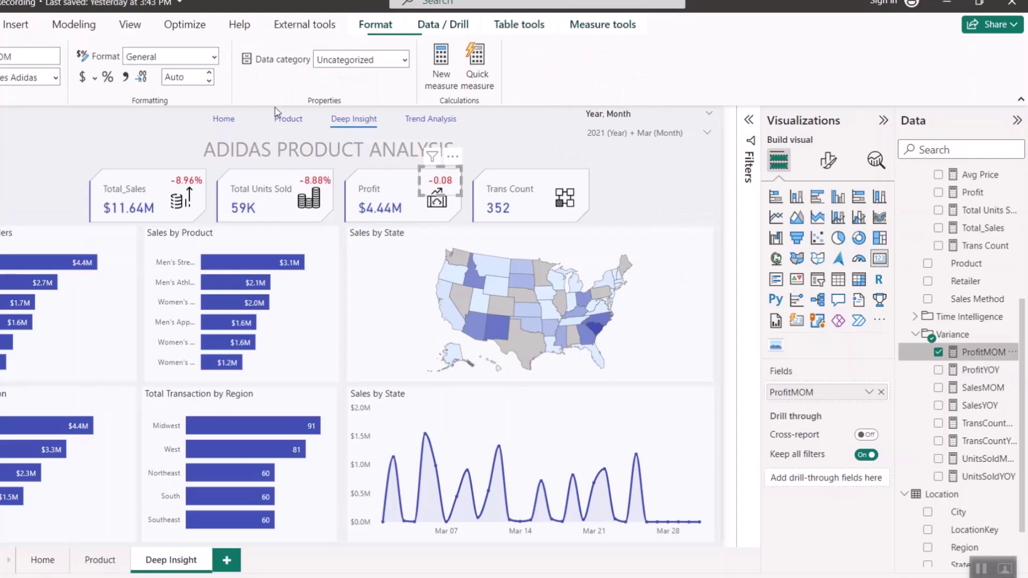
click(108, 78)
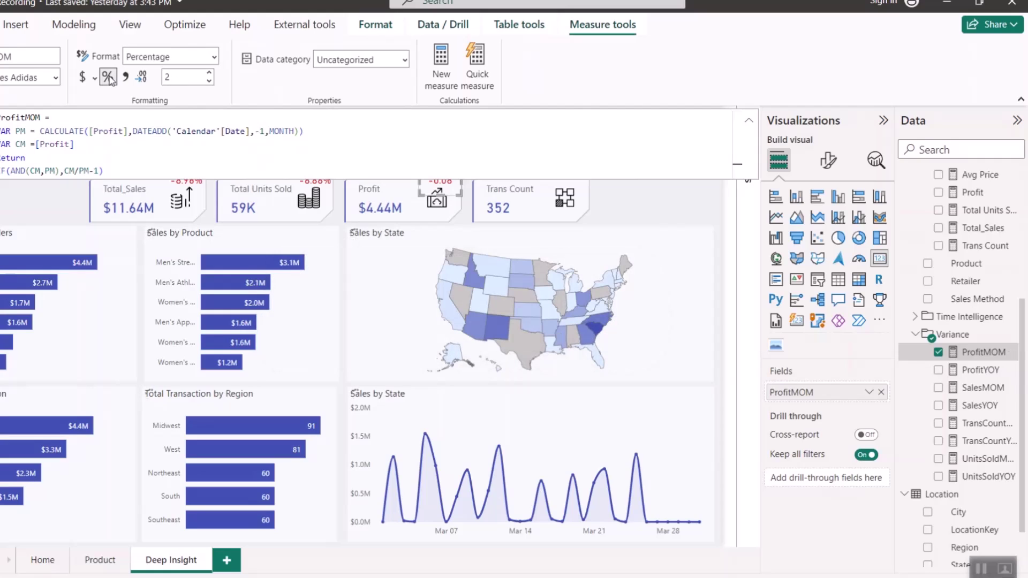
- Copy the ProfitMOM card onto the Trans Count KPI card, replace its field with TransCountMOM, and format that measure as a percentage
click(430, 185)
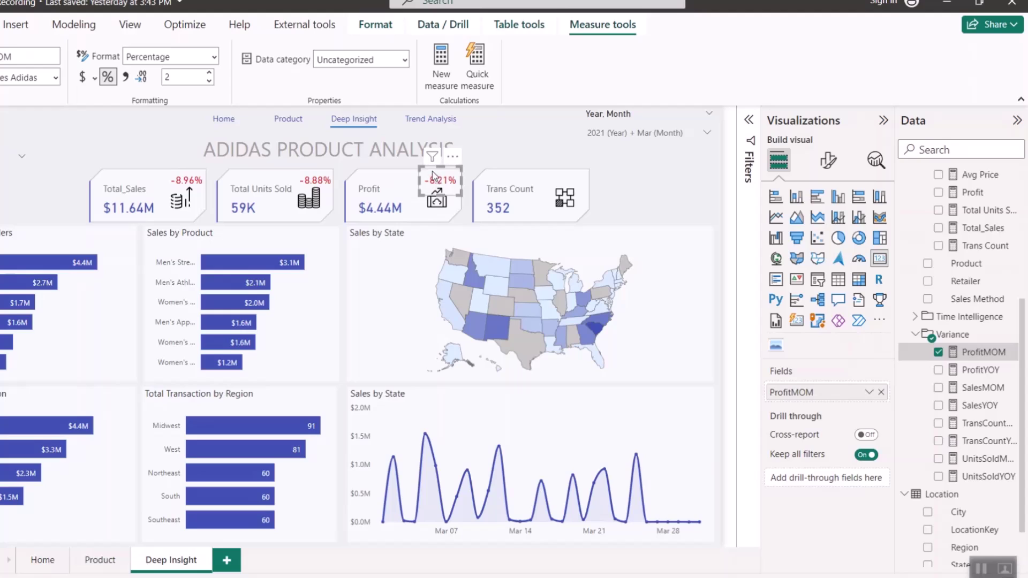
drag(440, 185, 569, 184)
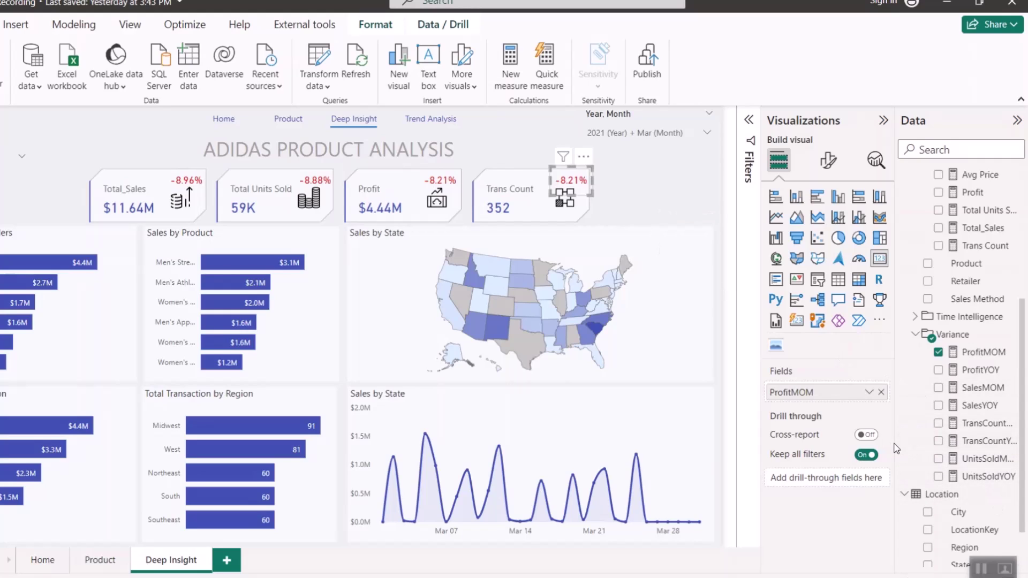
drag(883, 443, 868, 443)
drag(958, 423, 824, 396)
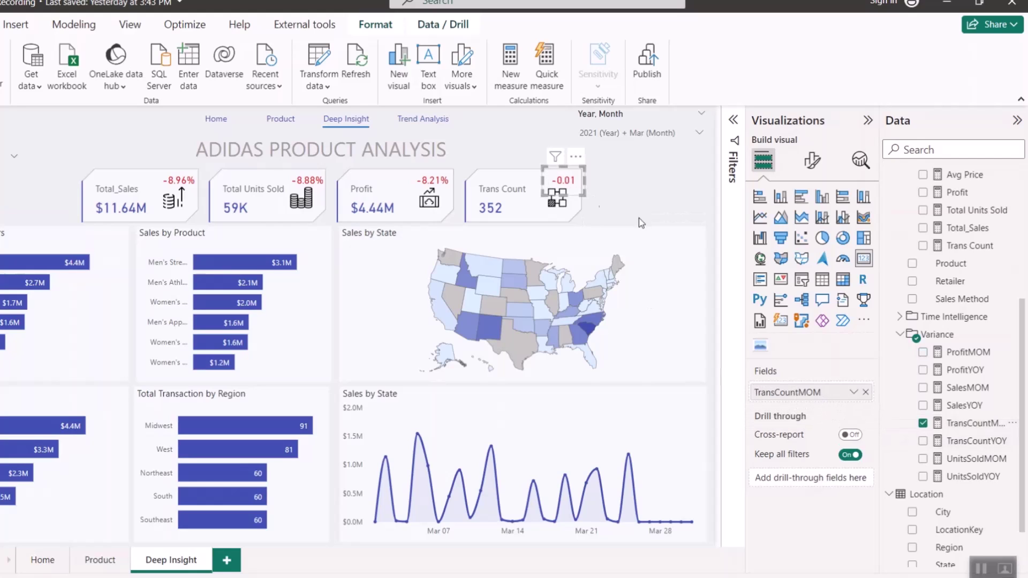
click(979, 424)
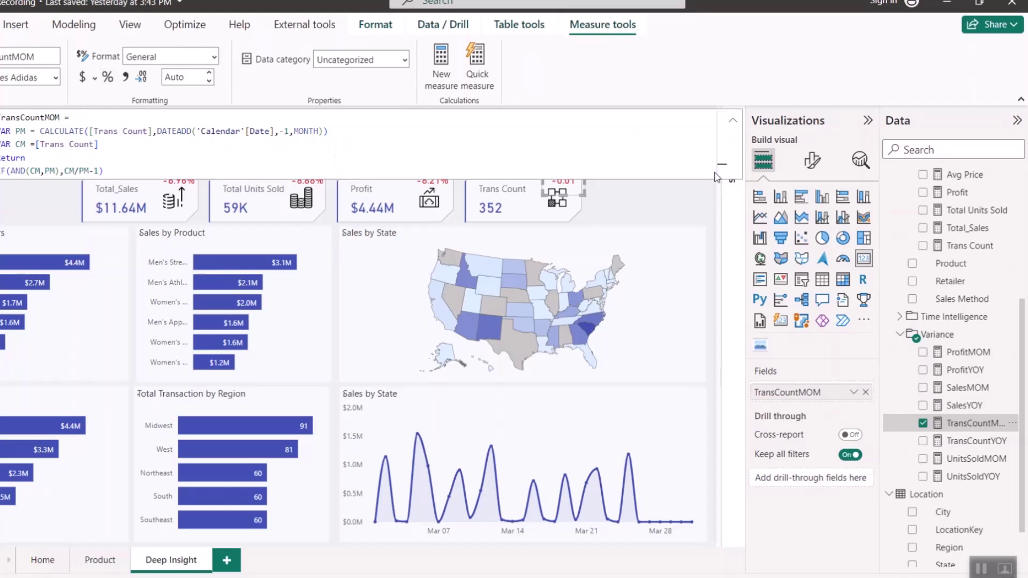
click(660, 215)
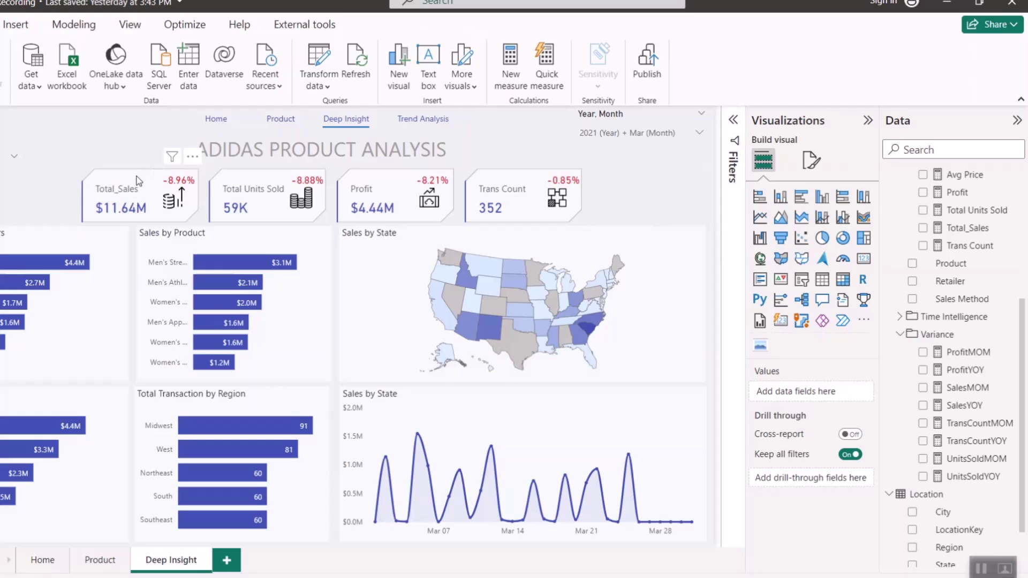
- Insert a text box reading "^PM" and shrink it to a small label next to the Total_Sales KPI card
click(16, 25)
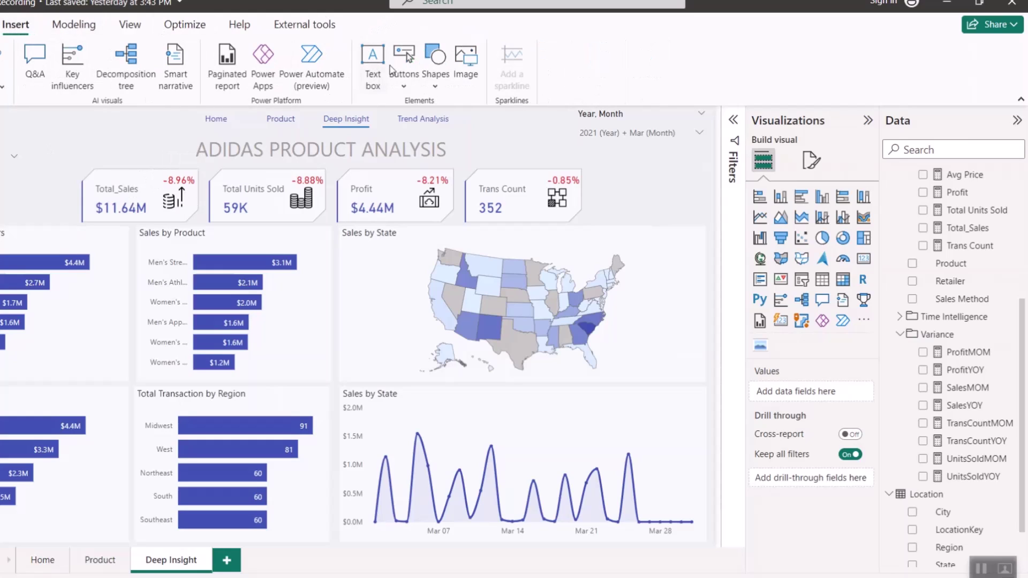
click(373, 75)
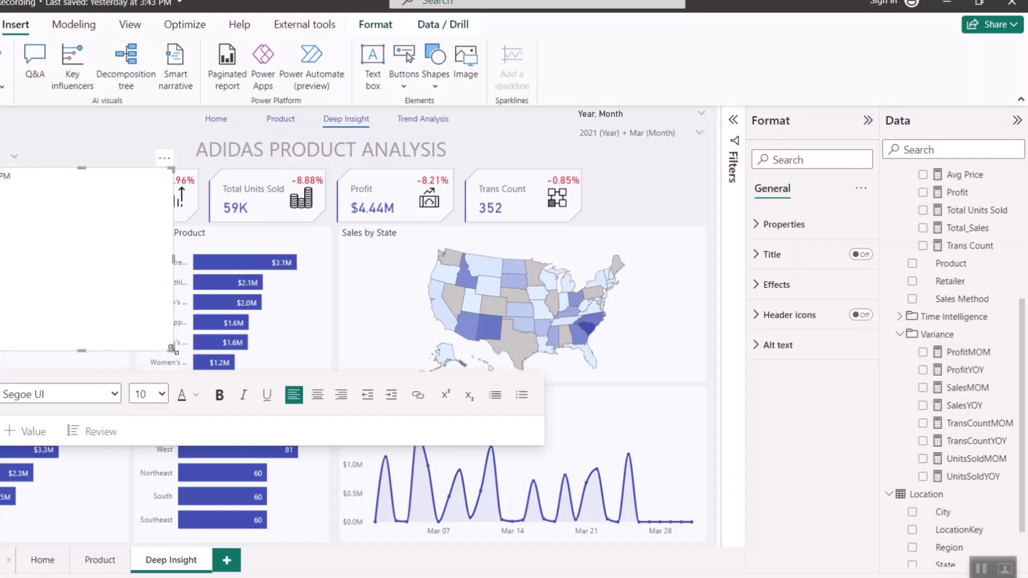
drag(171, 349, 71, 209)
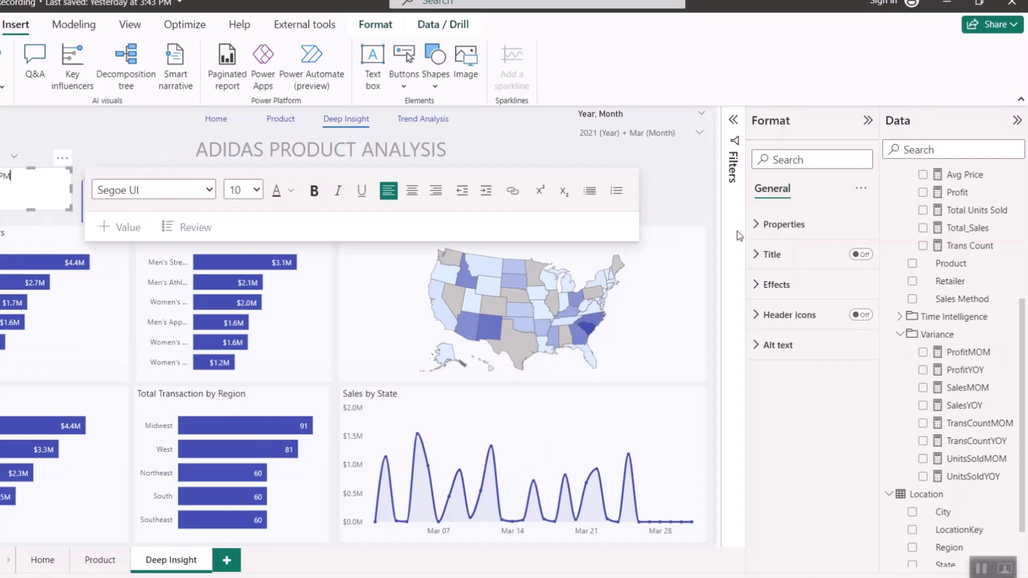
- Turn off the ^PM text box's background and fit it beside the variance value on the Total_Sales KPI card
click(798, 255)
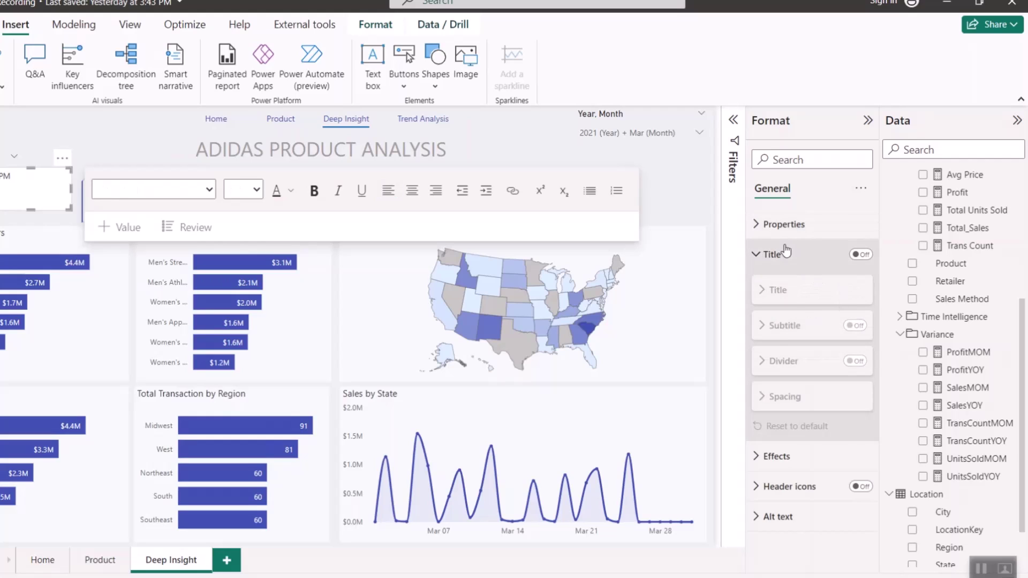
click(801, 255)
click(799, 296)
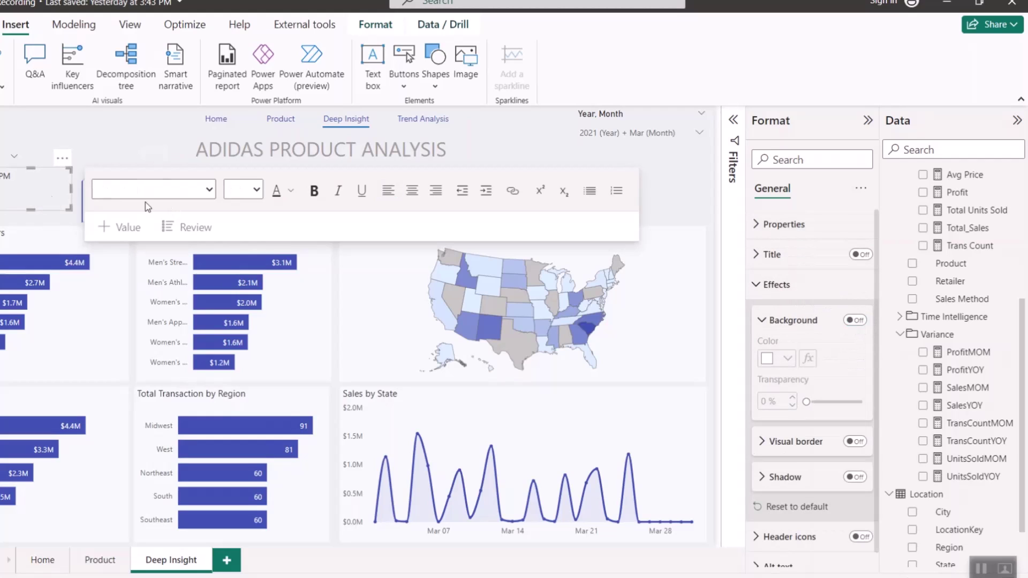
drag(65, 207, 166, 192)
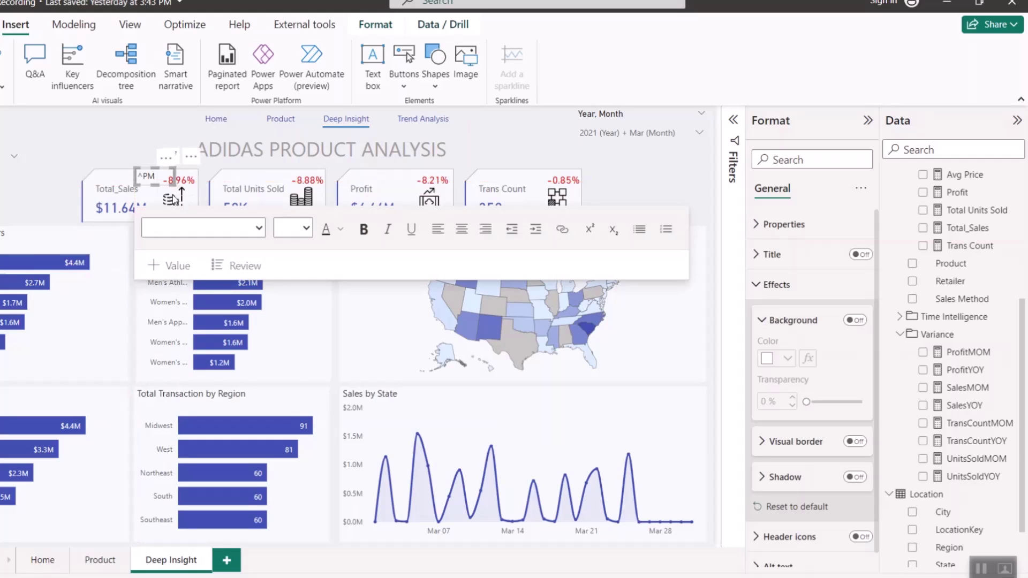
click(181, 206)
- Copy the ^PM label onto the Total Units Sold, Profit and Trans Count KPI cards, beside their variance values
click(155, 177)
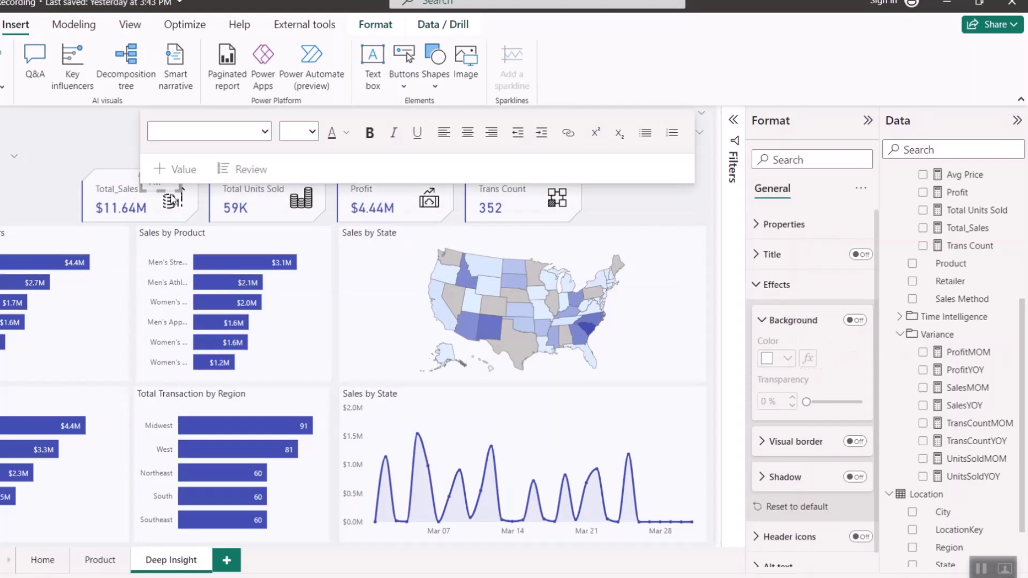
drag(156, 176, 545, 187)
key(ctrl+c)
key(ctrl+v)
key(ctrl+v)
click(626, 179)
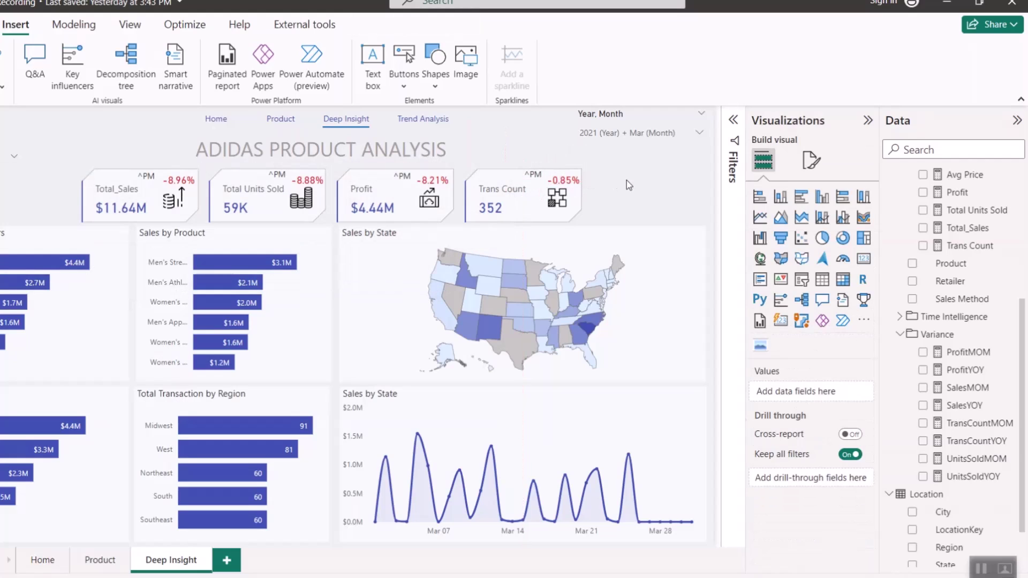
- Nudge the Trans Count variance card slightly upward and set the Year, Month slicer to May 2021
click(575, 187)
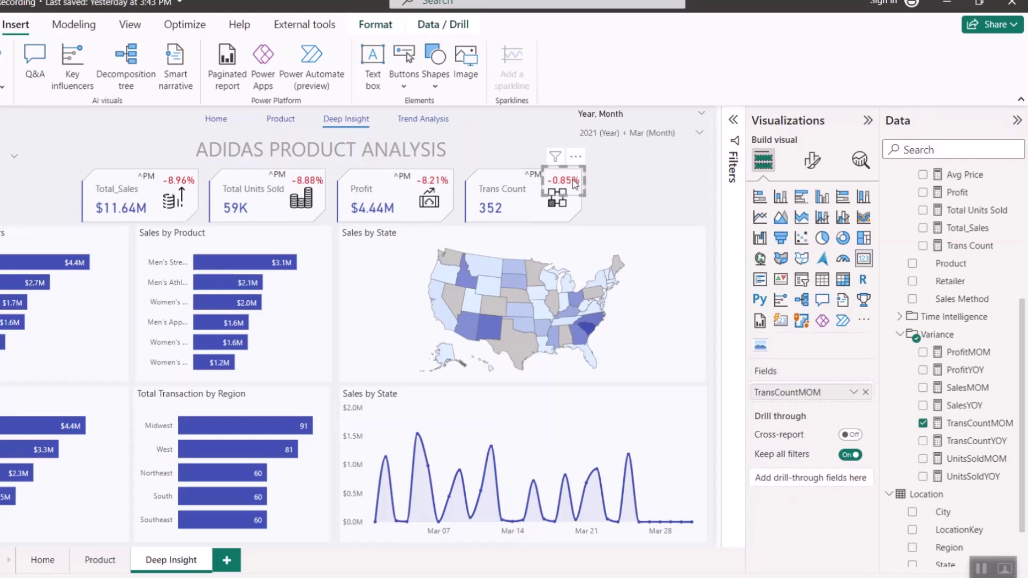
click(650, 136)
click(644, 189)
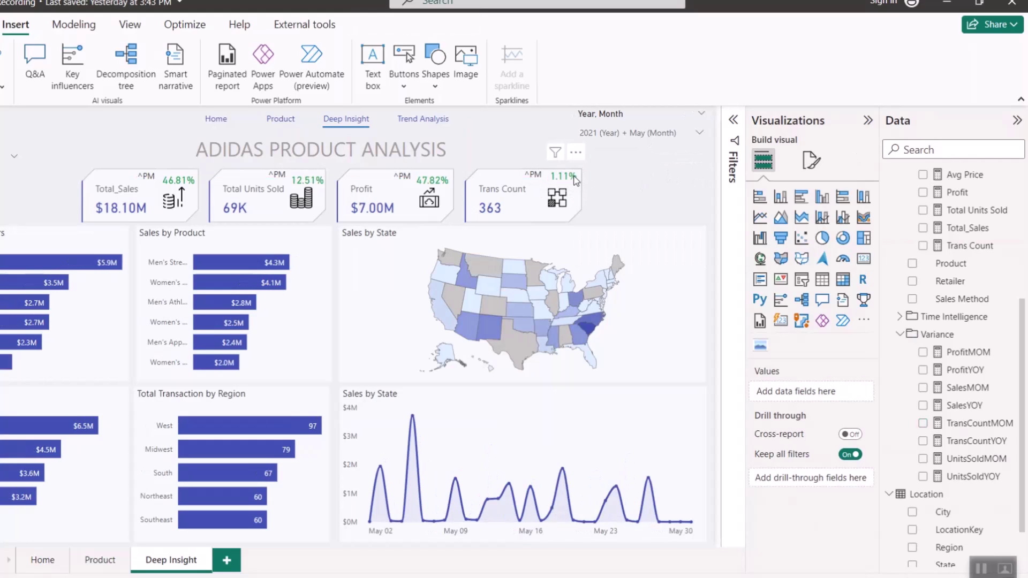
- Align the tops of the four month-over-month variance cards on the Total_Sales, Total Units Sold, Profit and Trans Count KPI cards
click(436, 182)
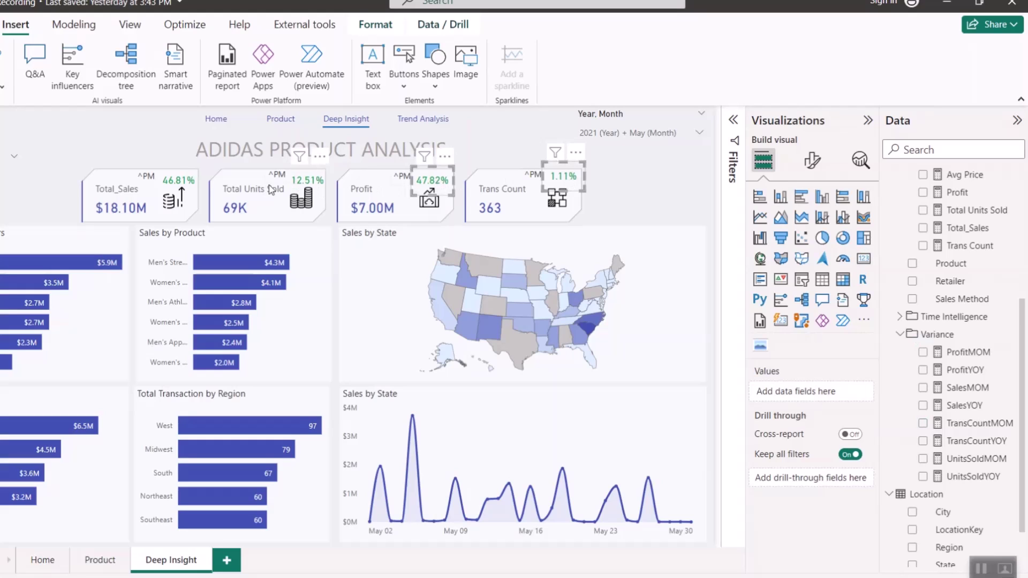
click(300, 181)
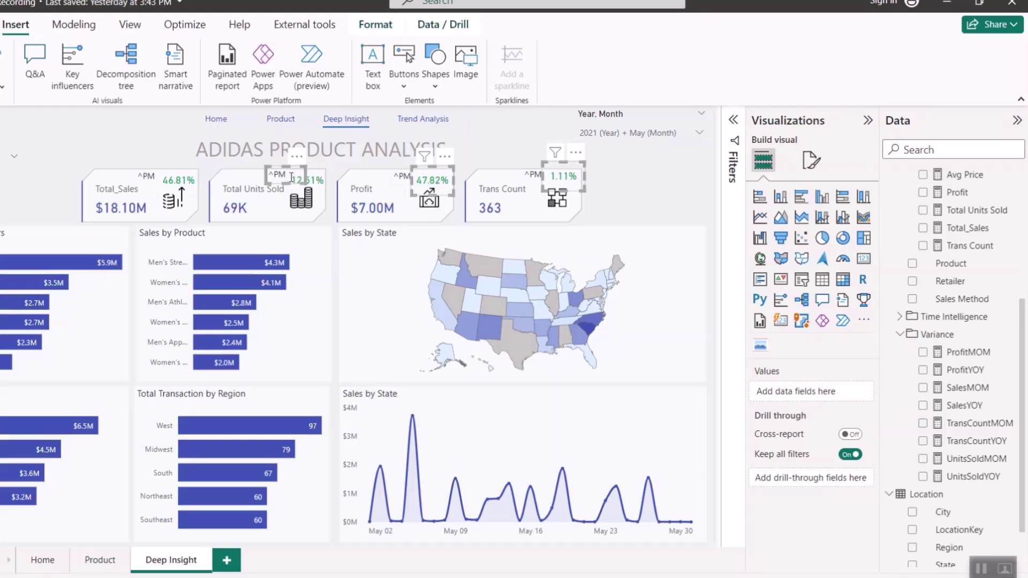
click(293, 179)
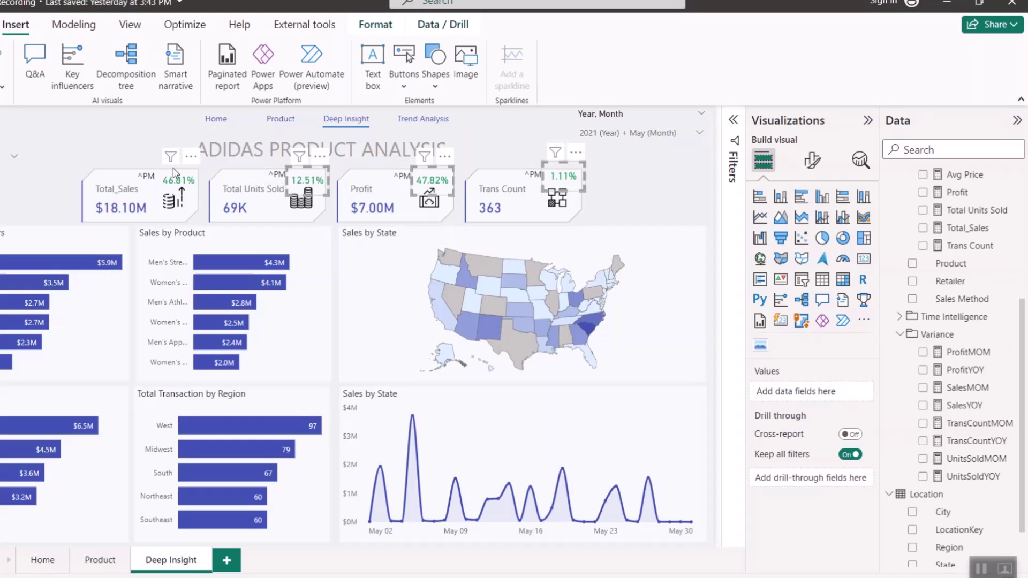
click(376, 24)
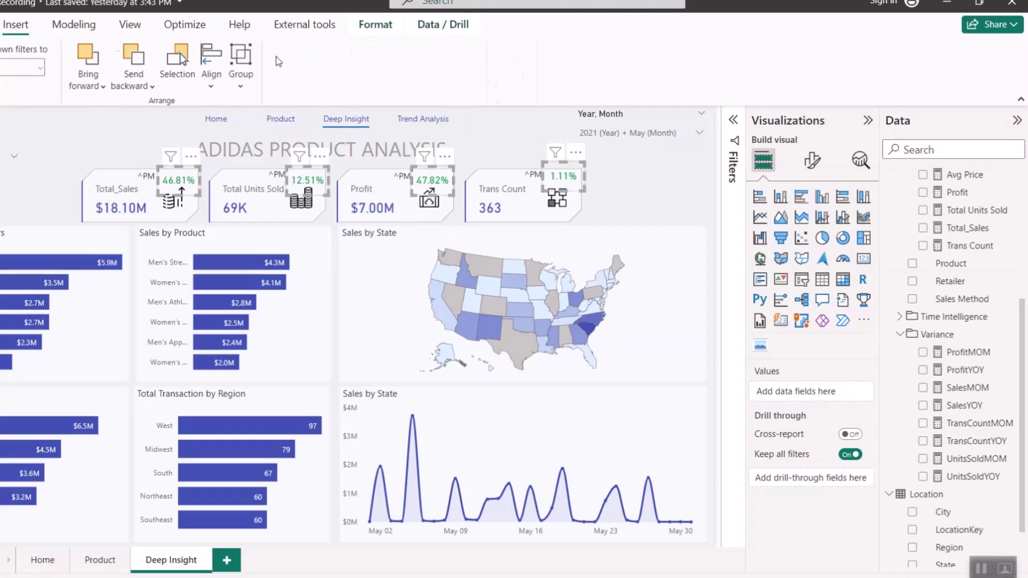
click(209, 85)
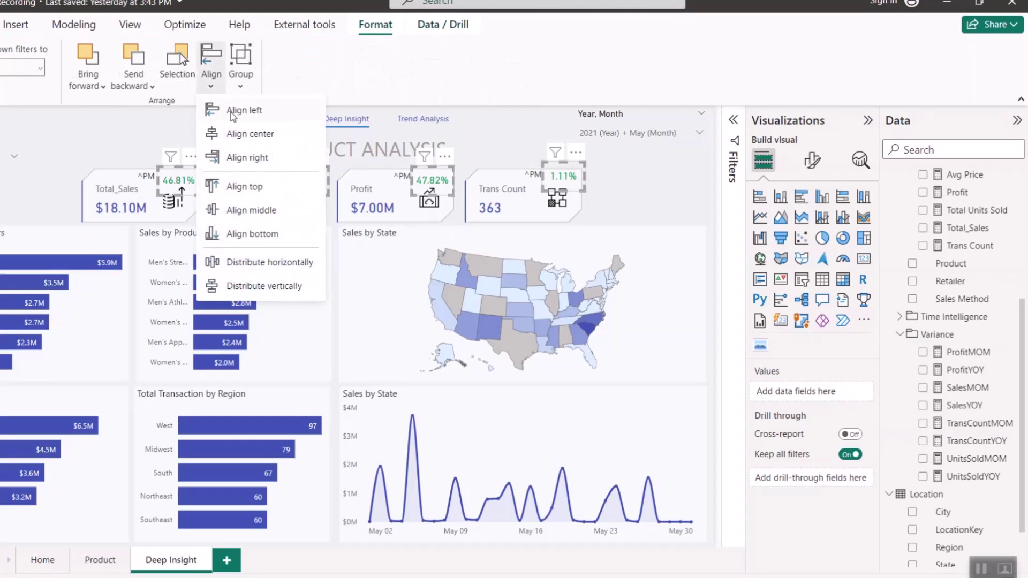
click(260, 186)
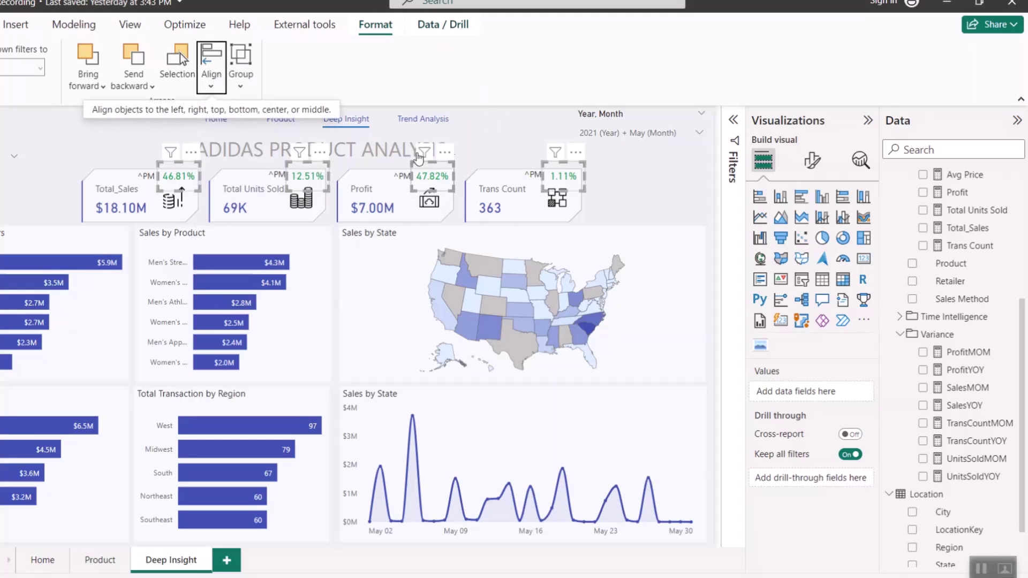
click(626, 186)
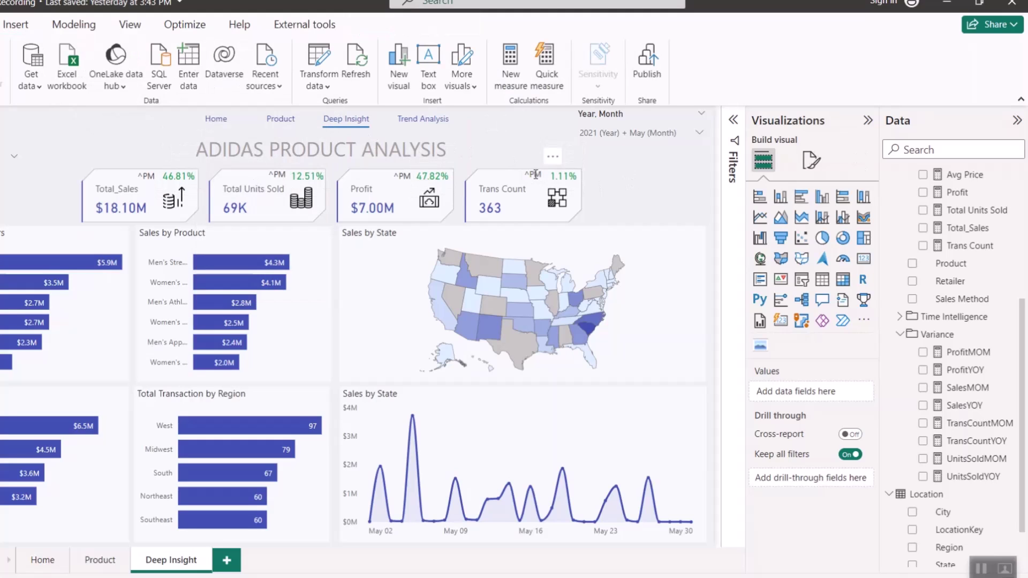
- Align the tops of the four ^PM labels beside the variance values on the KPI cards
click(534, 174)
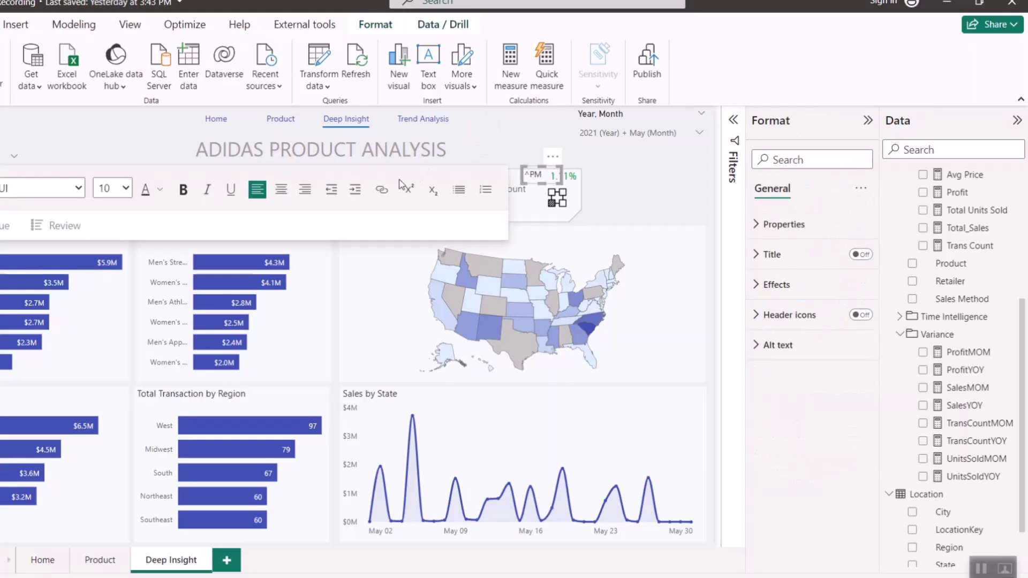
click(626, 191)
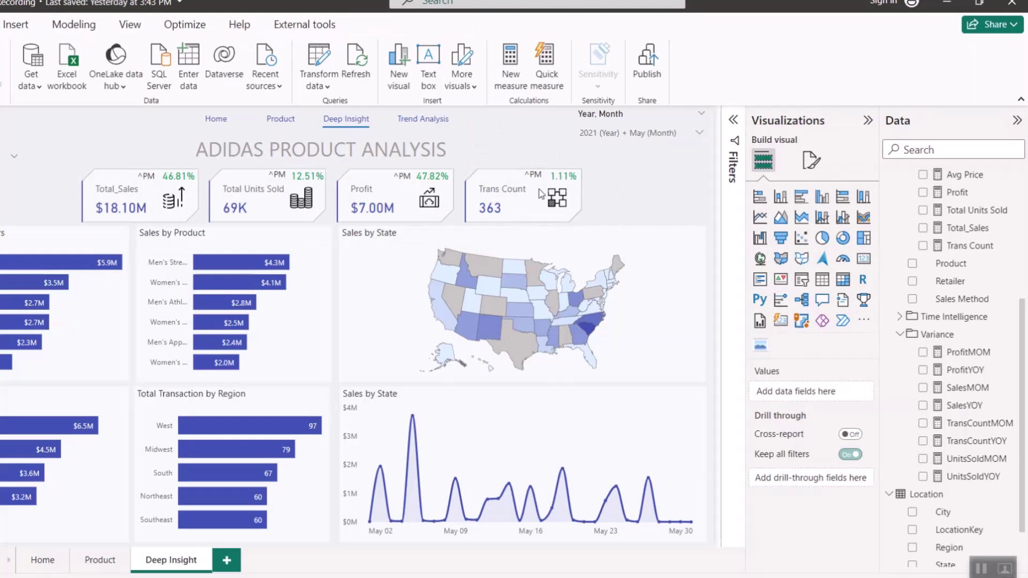
click(144, 174)
ctrl+click(278, 175)
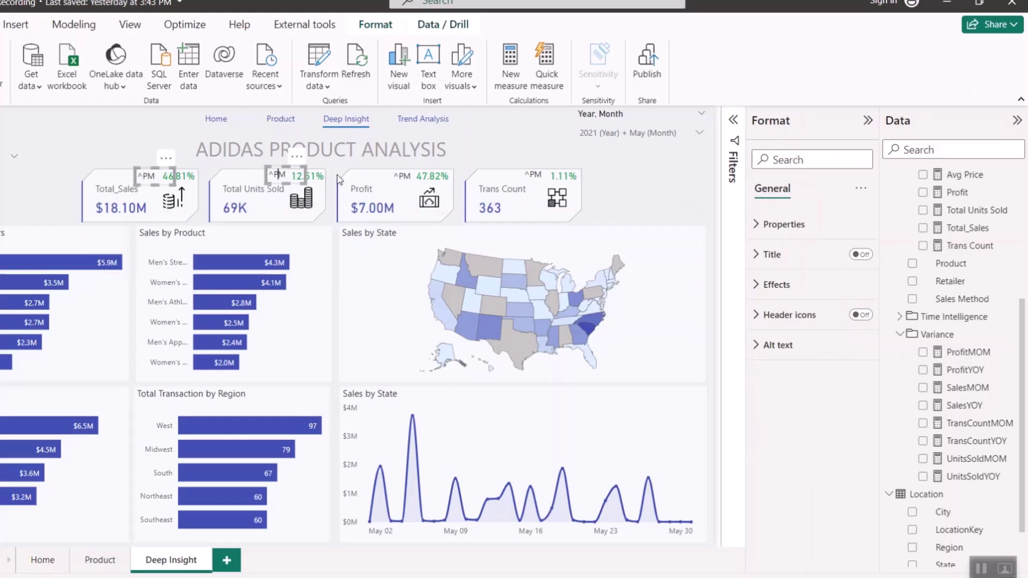
ctrl+click(402, 176)
ctrl+click(532, 176)
click(375, 24)
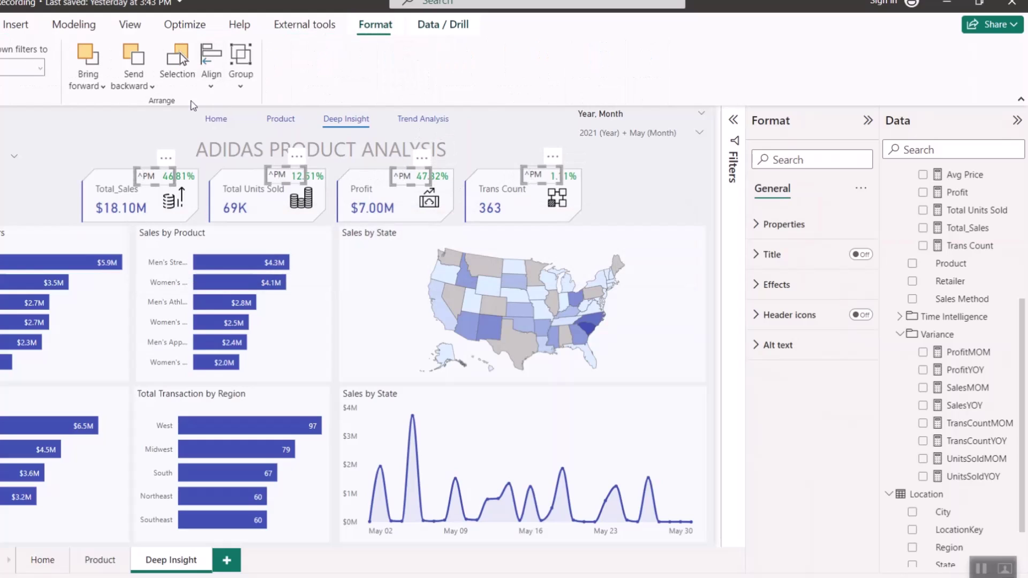
click(211, 85)
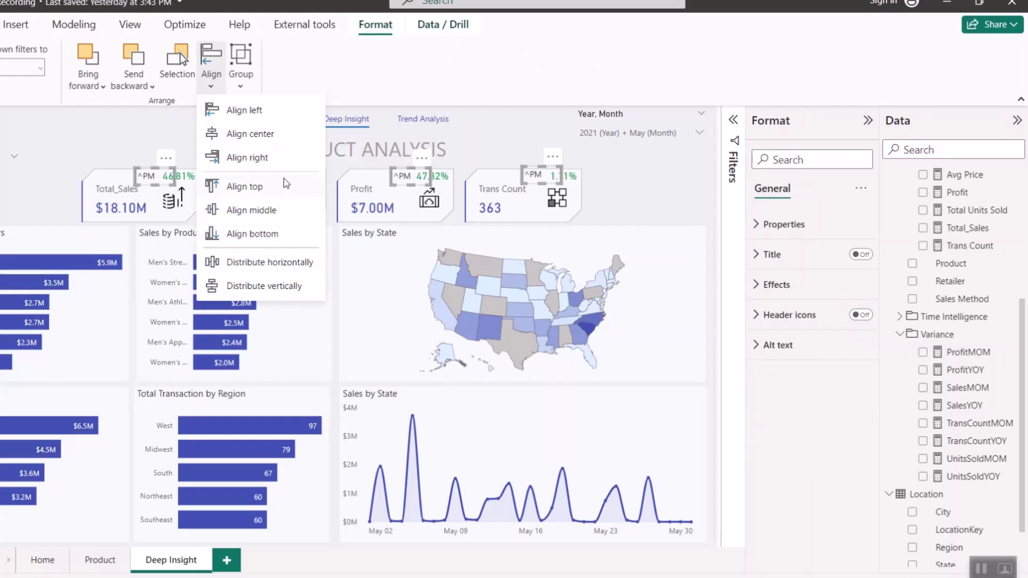
click(280, 190)
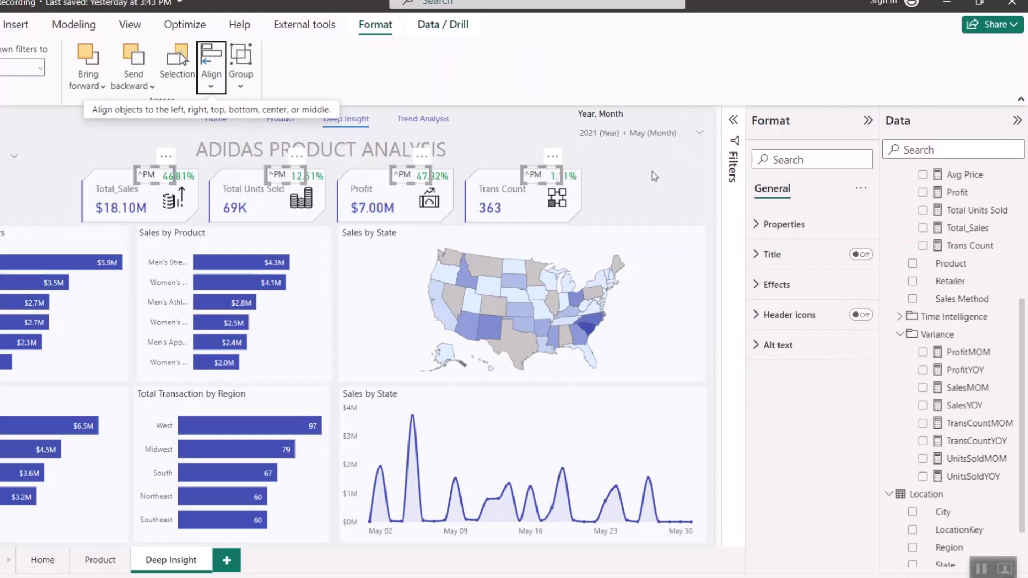
click(561, 205)
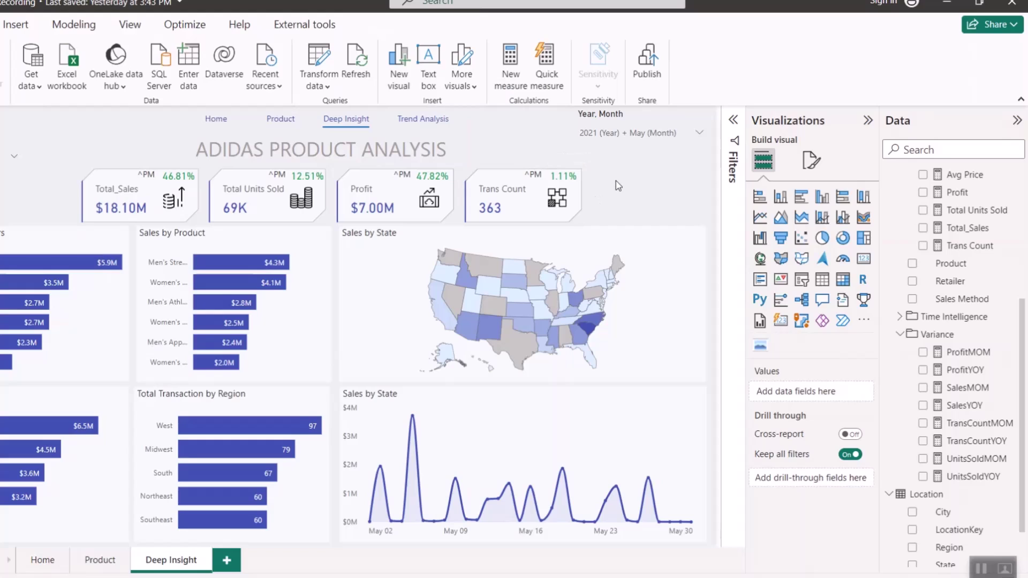